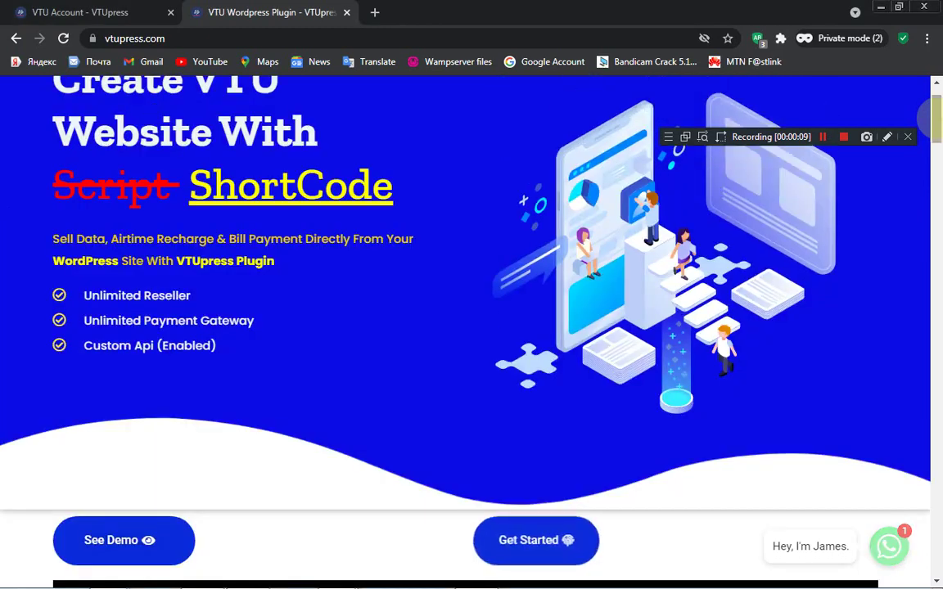
Open the homepage's Get Started link in a new browser tab and switch to that tab.
scroll(725, 157, down, 2)
scroll(936, 88, up, 3)
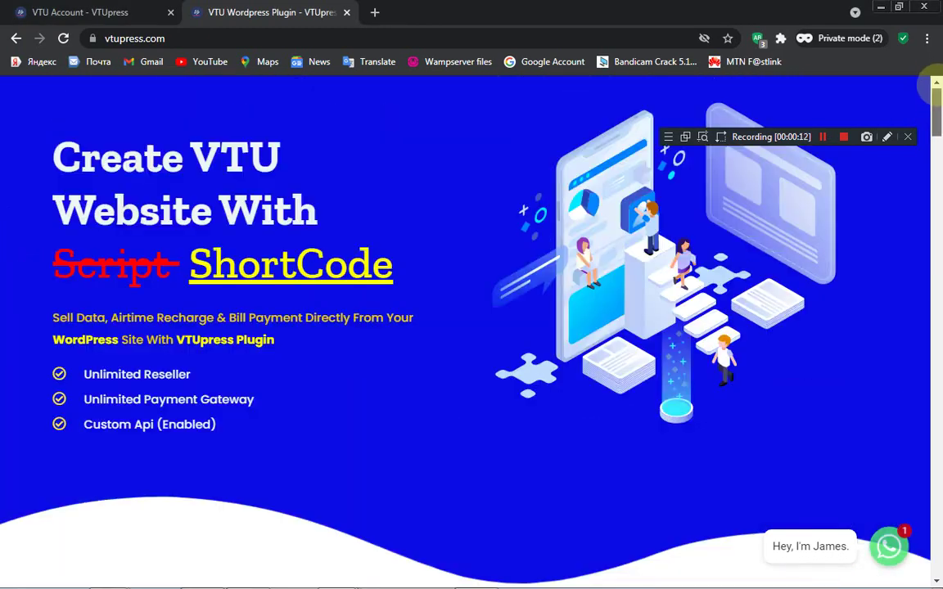
scroll(936, 107, down, 2)
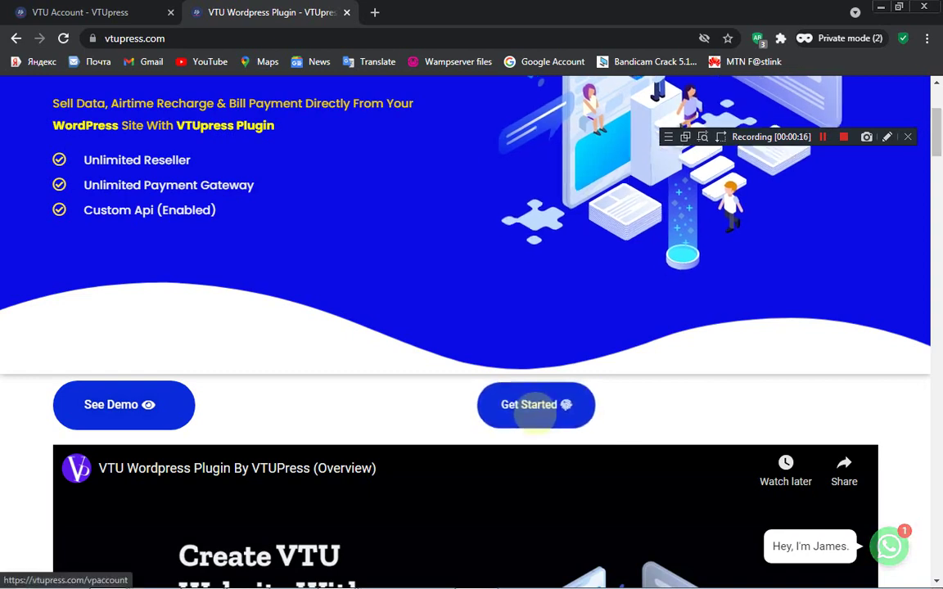
right_click(536, 416)
click(601, 426)
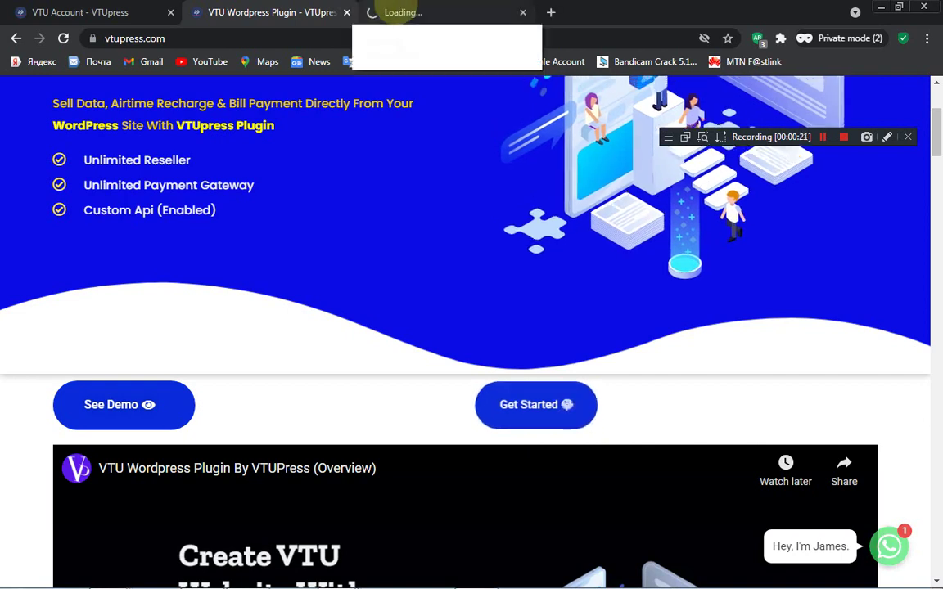
click(392, 12)
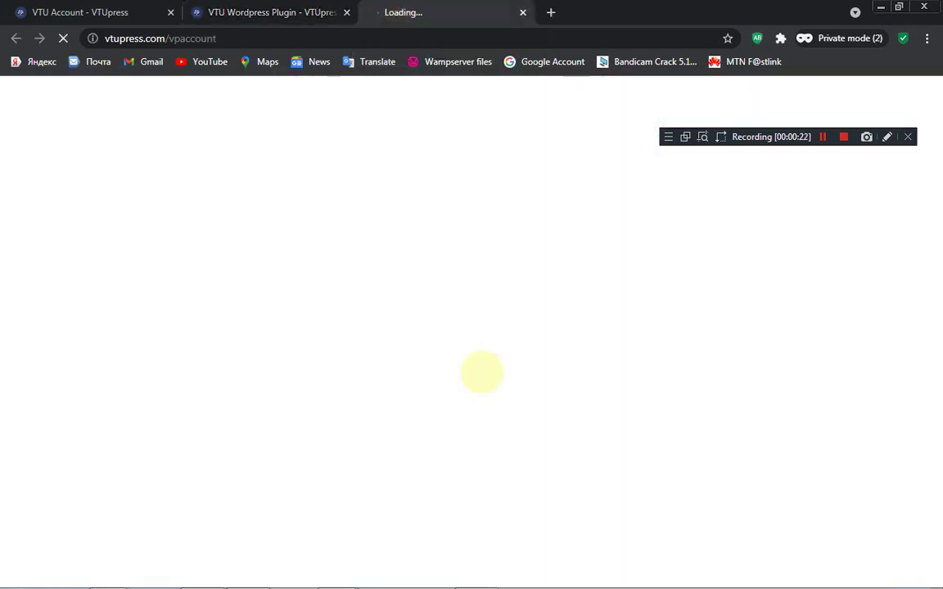
mouse_move(521, 577)
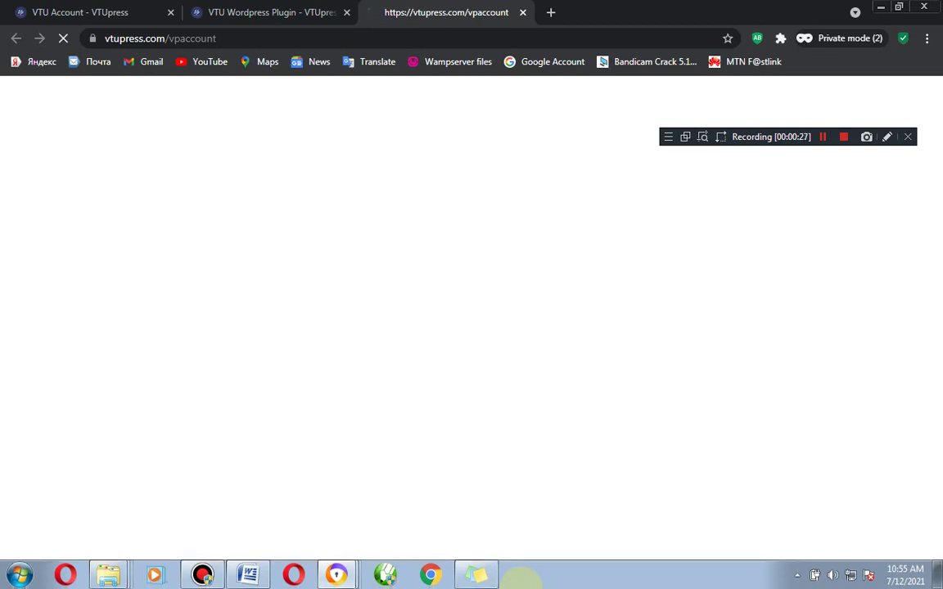
key(shift+F12)
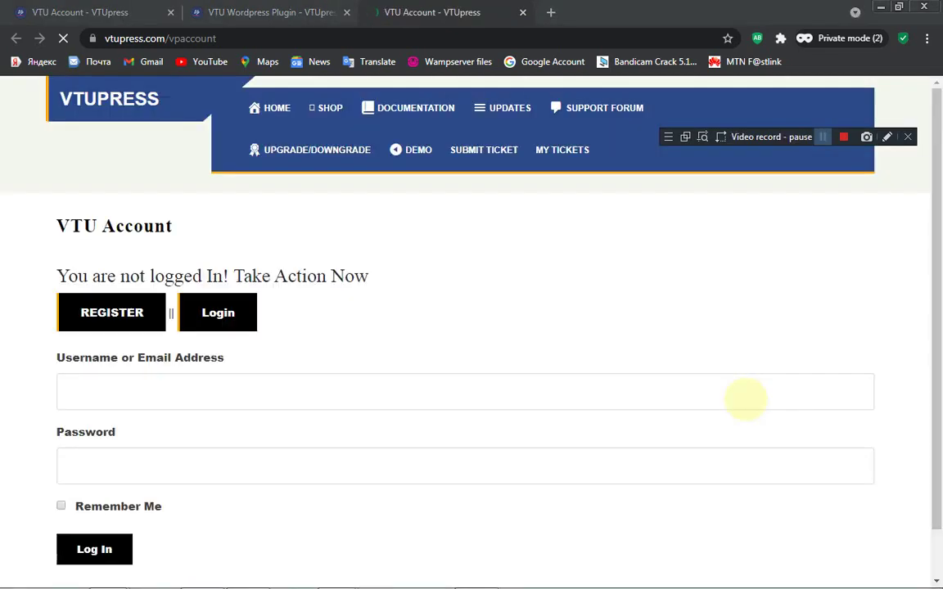
click(822, 136)
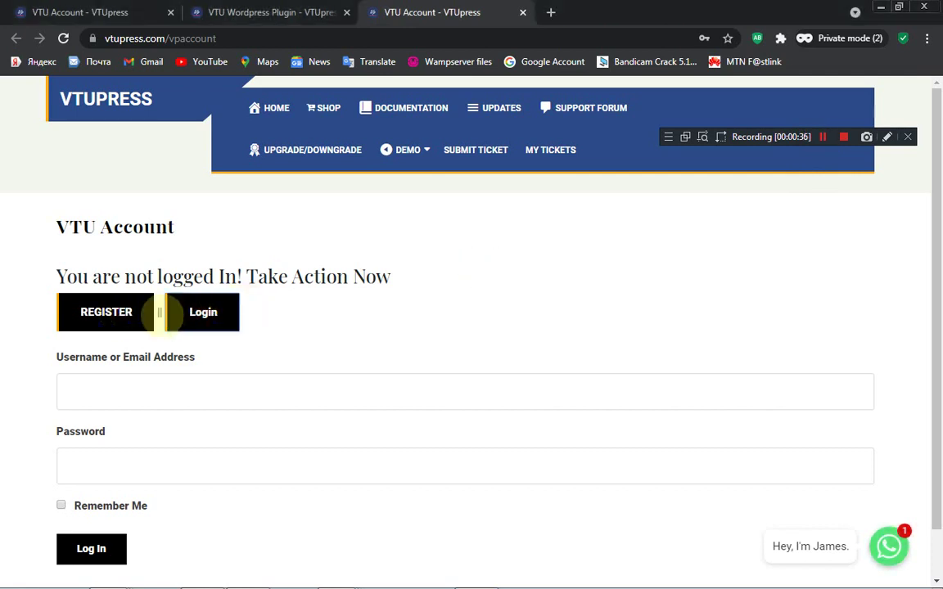
Show the account registration form and fill in the first and last name from the saved autofill contact.
click(107, 312)
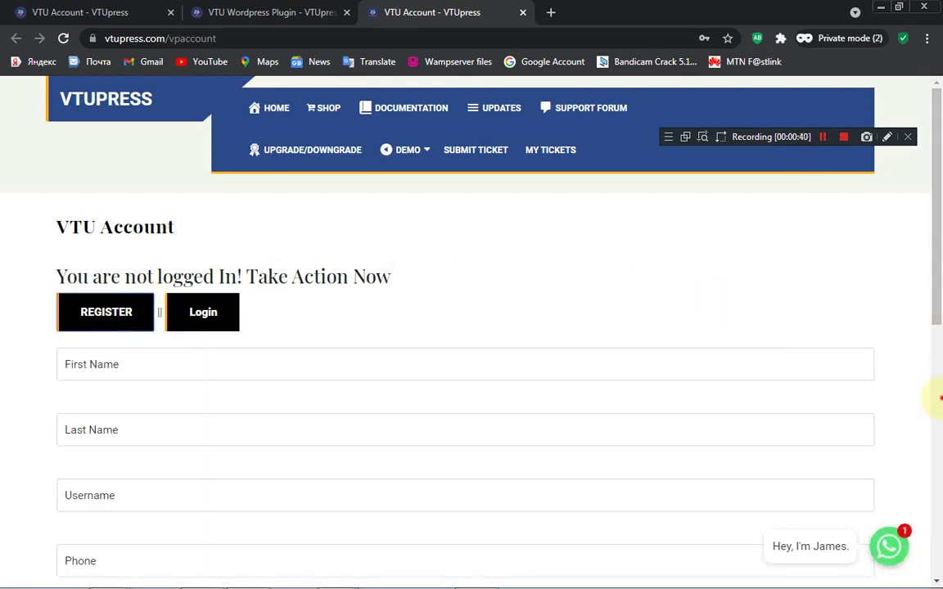
click(934, 401)
drag(935, 401, 935, 283)
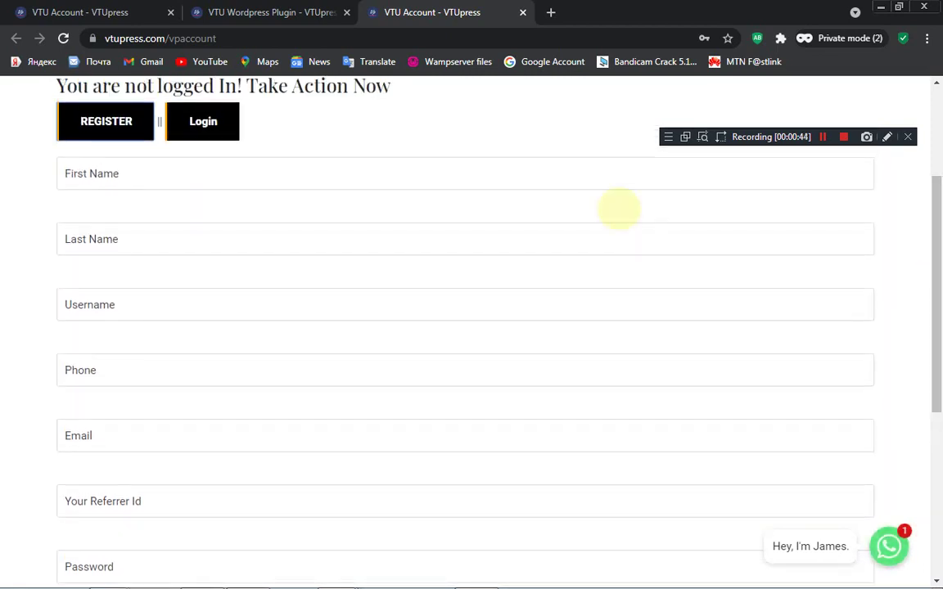
click(519, 172)
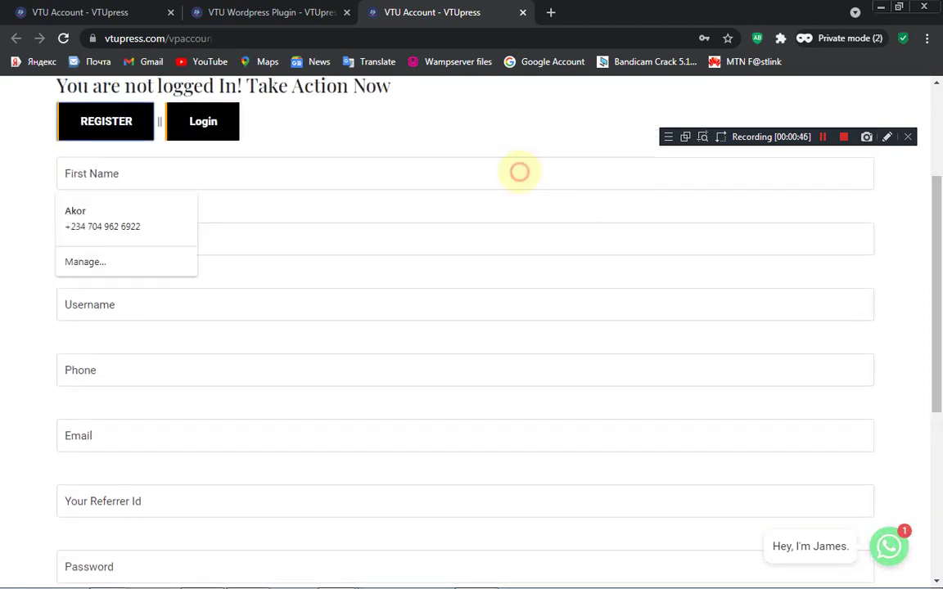
click(162, 210)
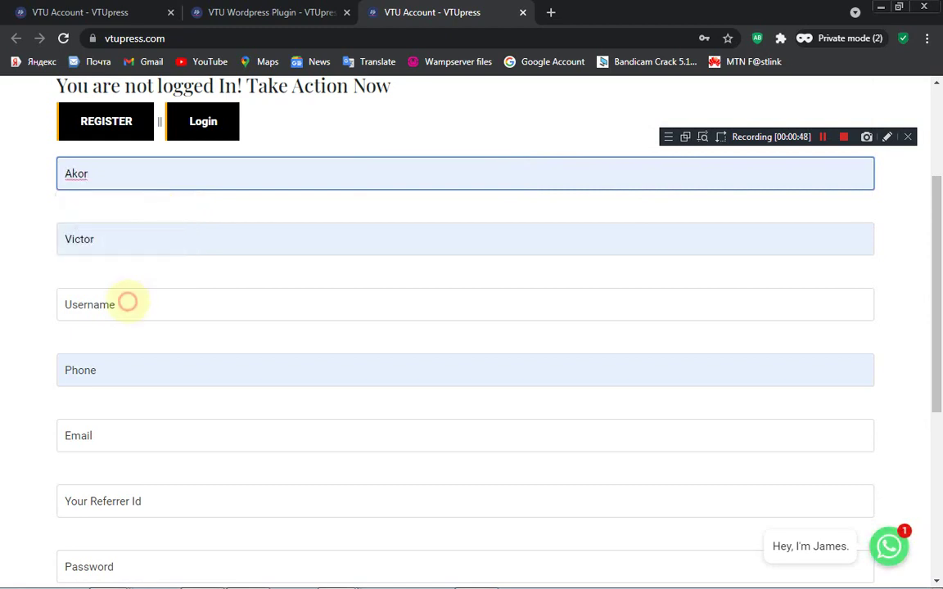
Enter "getting" as the username in the registration form.
click(127, 303)
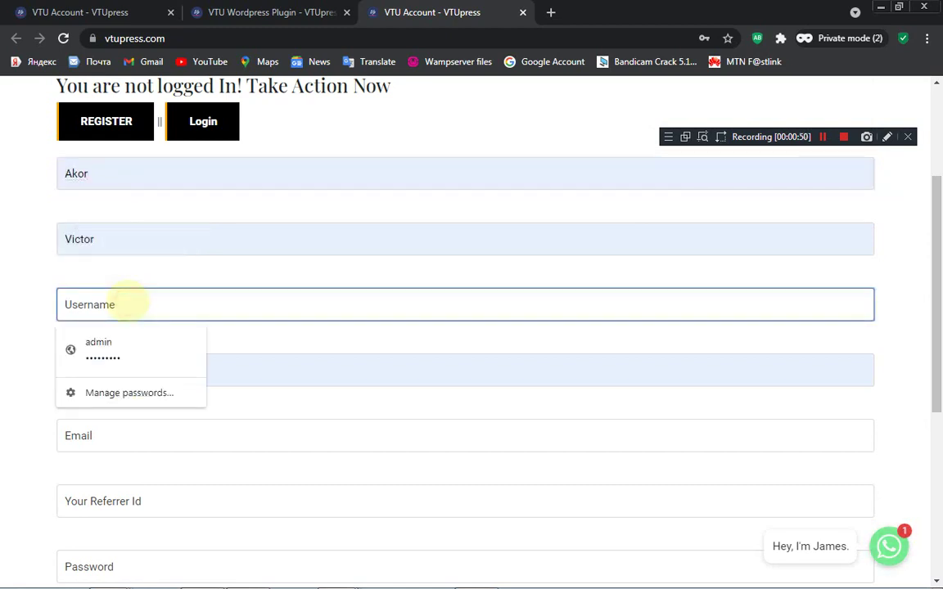
text(tut)
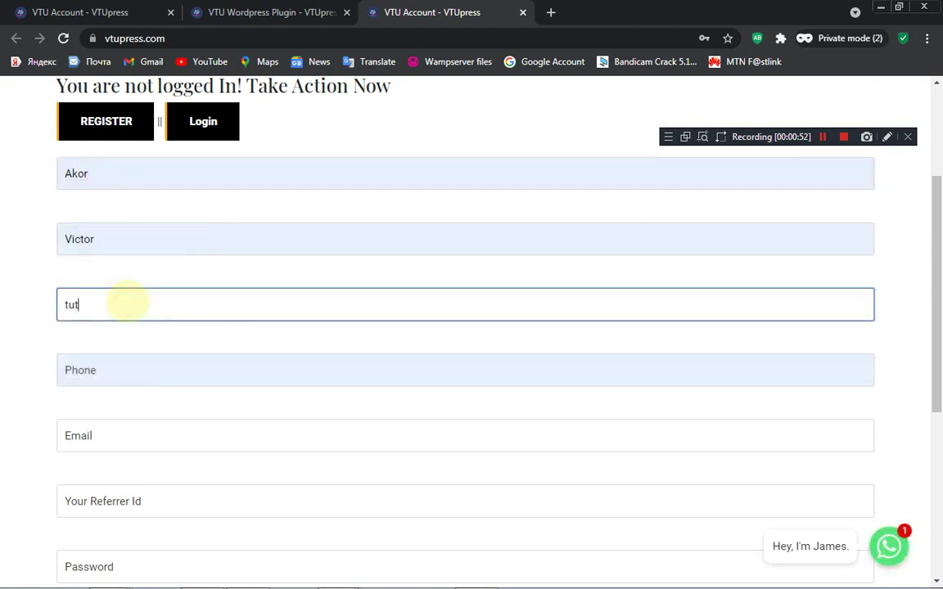
text(orial)
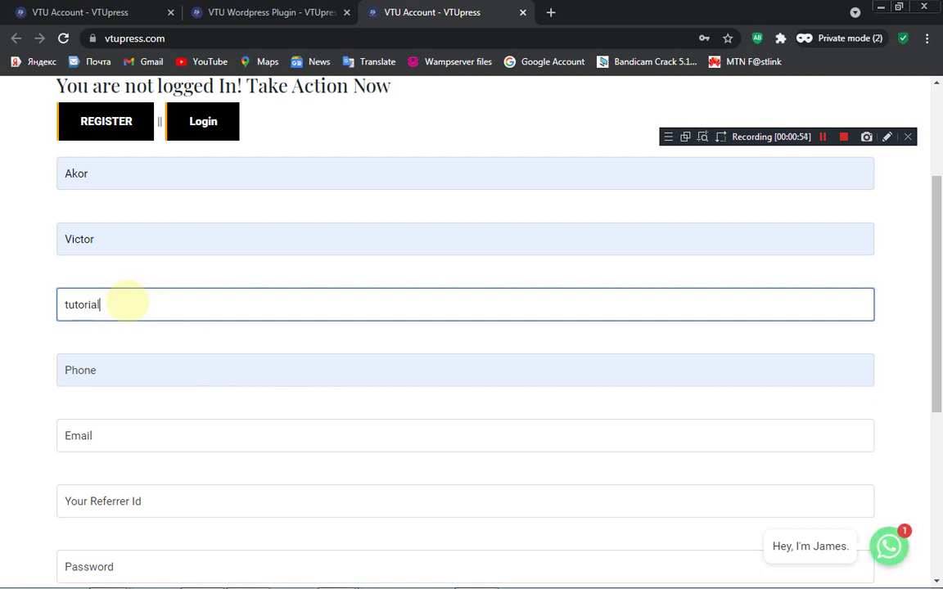
key(BackSpace)
key(BackSpace)
key(BackSpace)
key(BackSpace)
key(BackSpace)
key(BackSpace)
key(BackSpace)
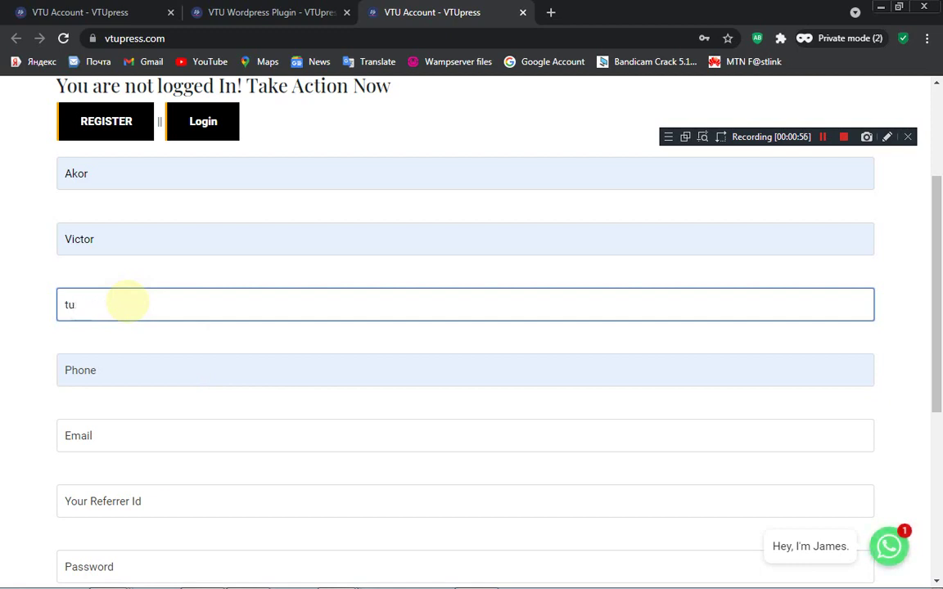
text(getting)
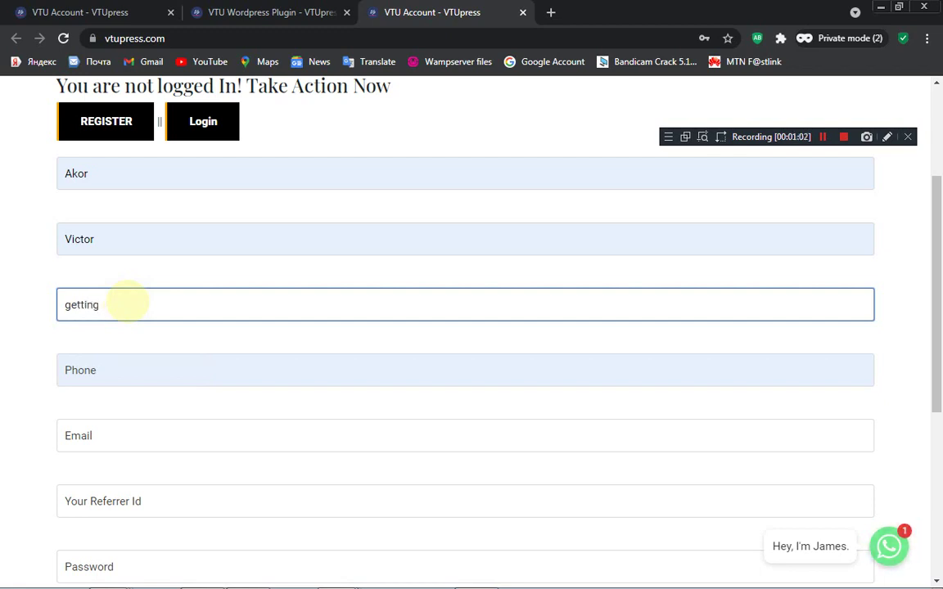
Fill in the email field from the saved Gmail suggestion and add an "s" before the @ sign.
click(147, 434)
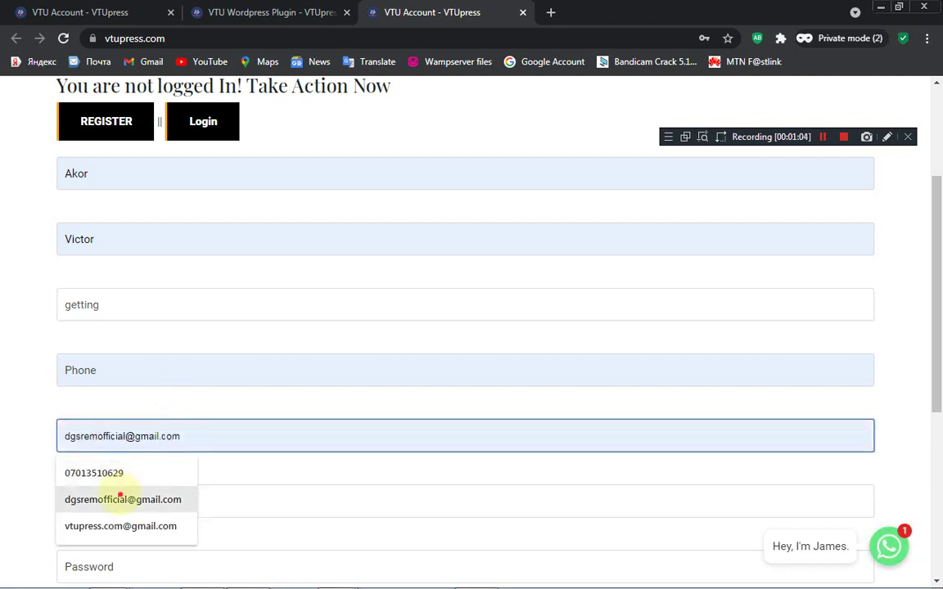
click(120, 497)
click(135, 435)
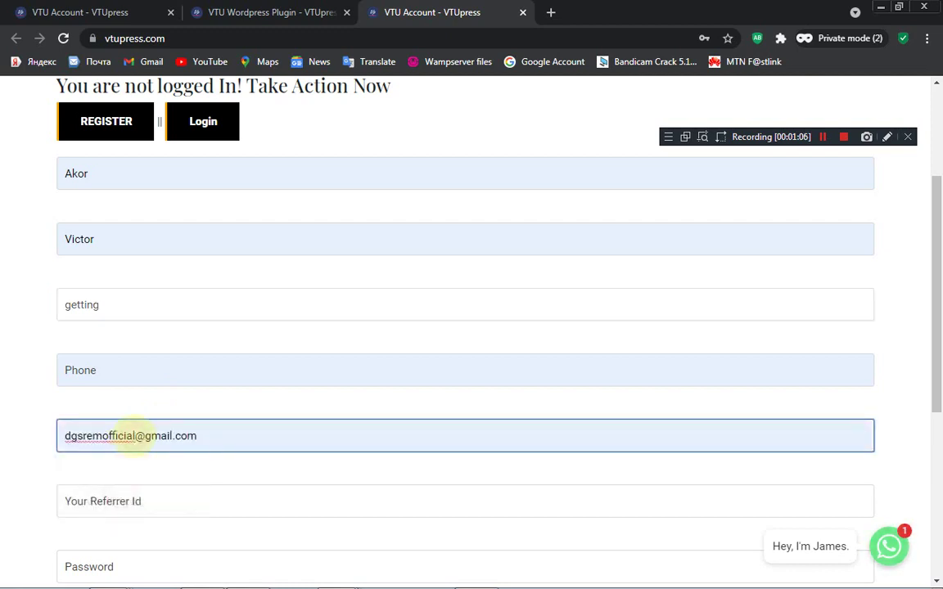
text(s)
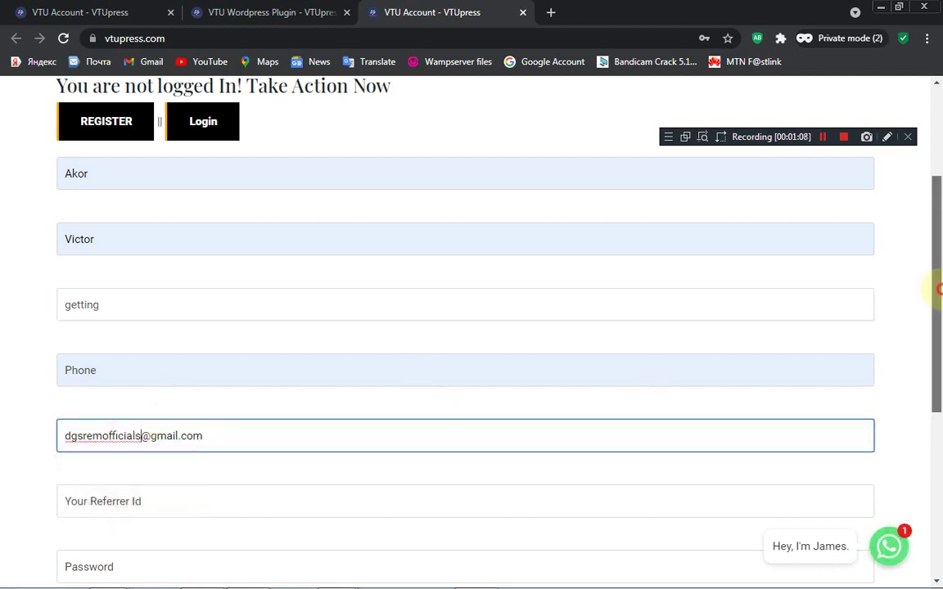
Set the referrer ID in the registration form to 1.
scroll(515, 420, down, 1)
click(467, 414)
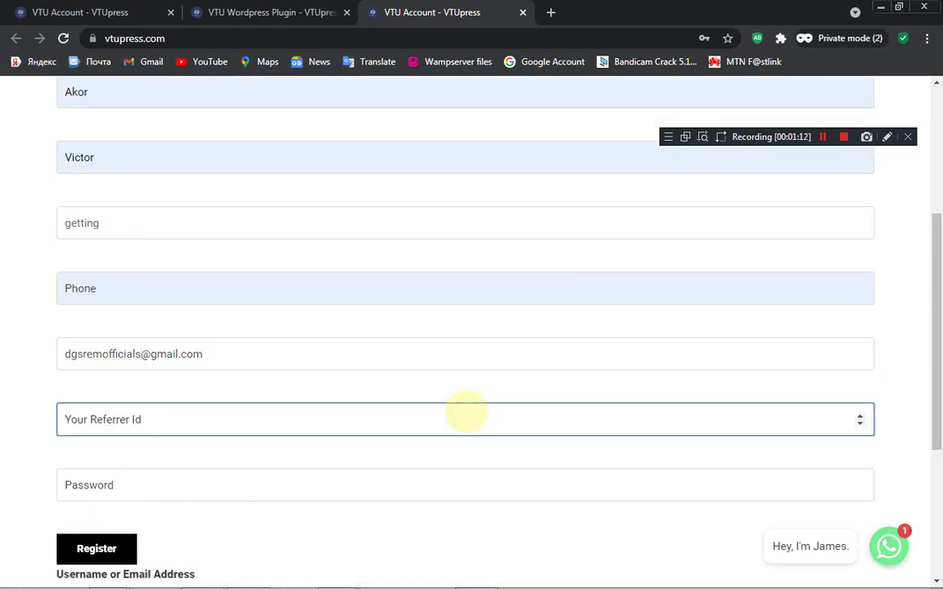
text(1)
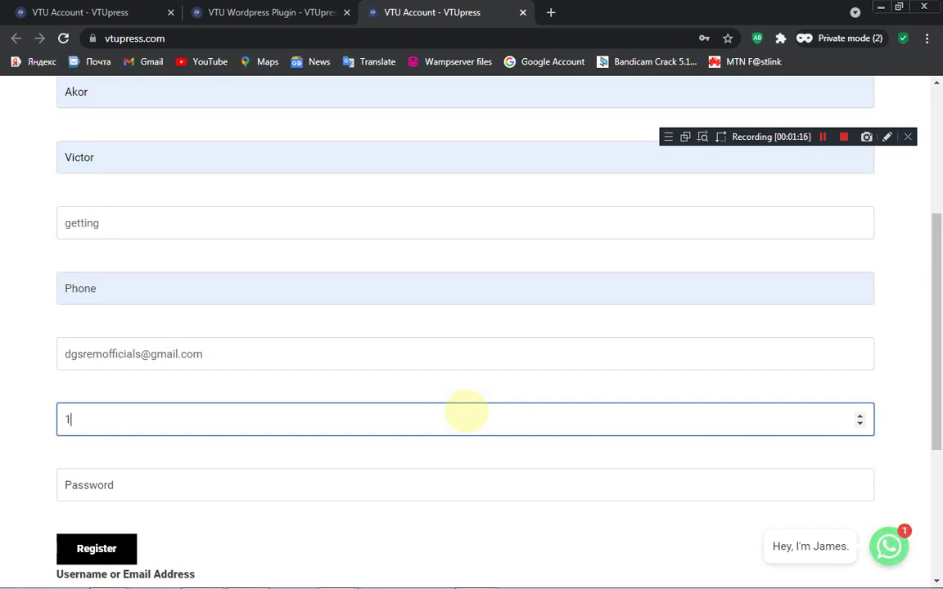
key(BackSpace)
text(1)
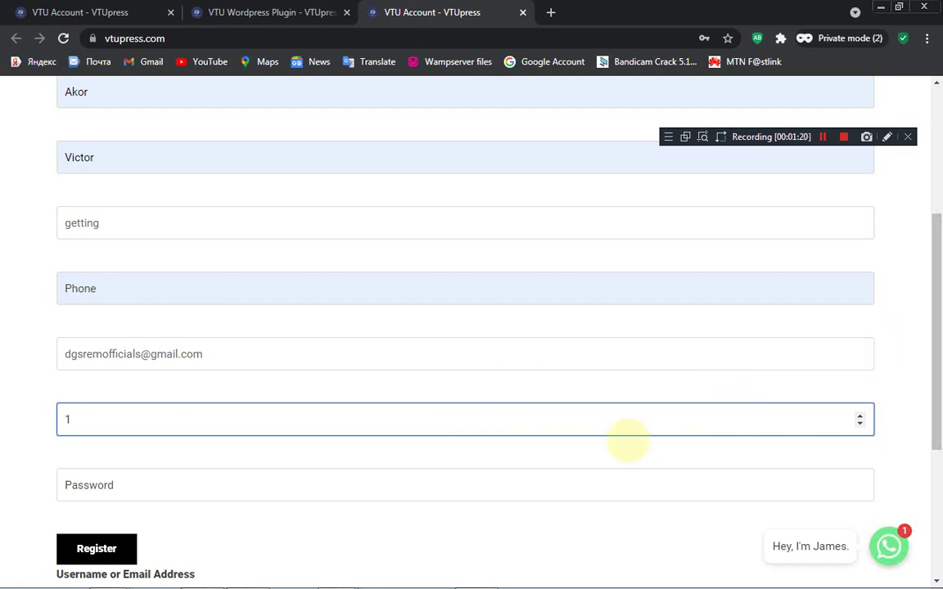
key(BackSpace)
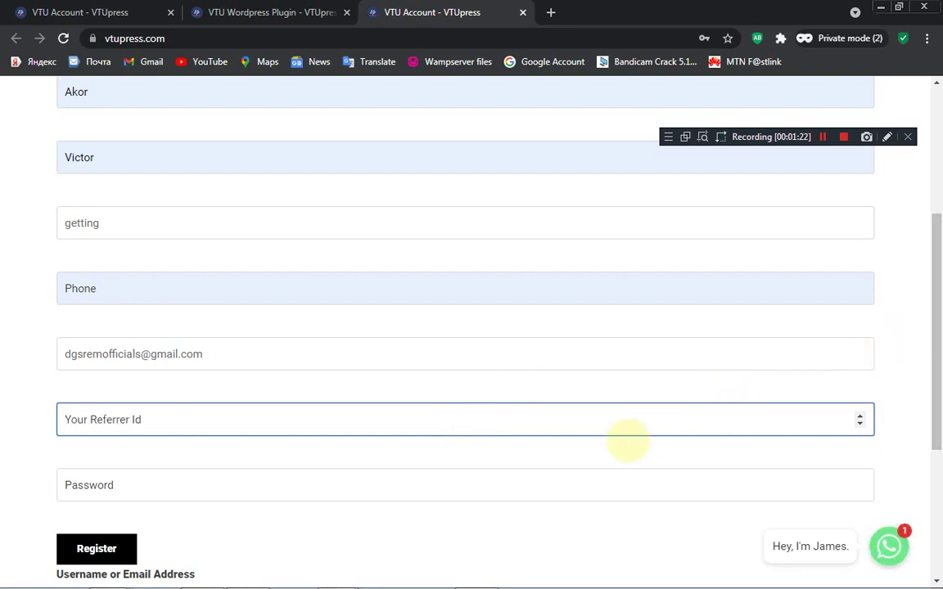
text(1)
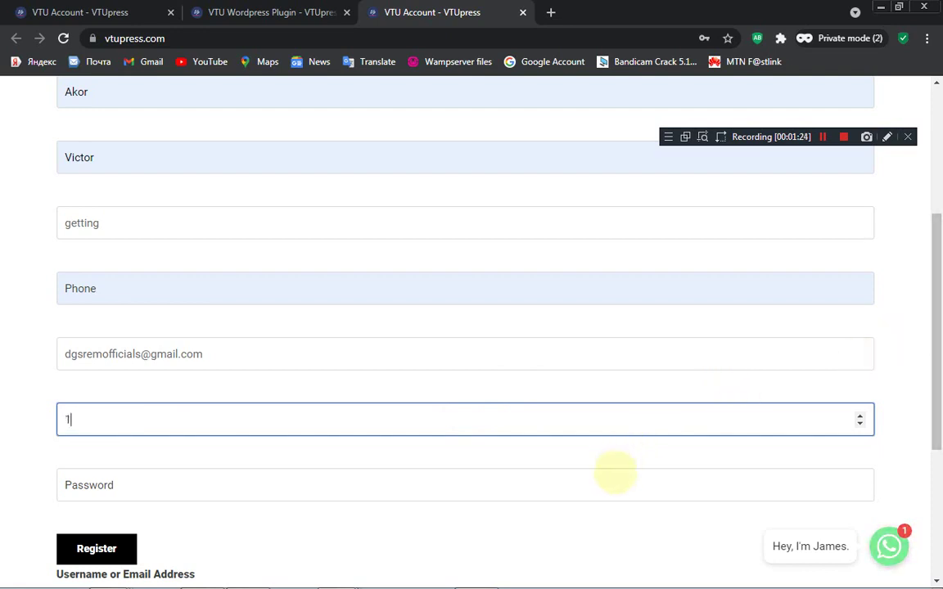
Fill in the password field with the saved admin login's password and submit the registration.
scroll(925, 327, down, 1)
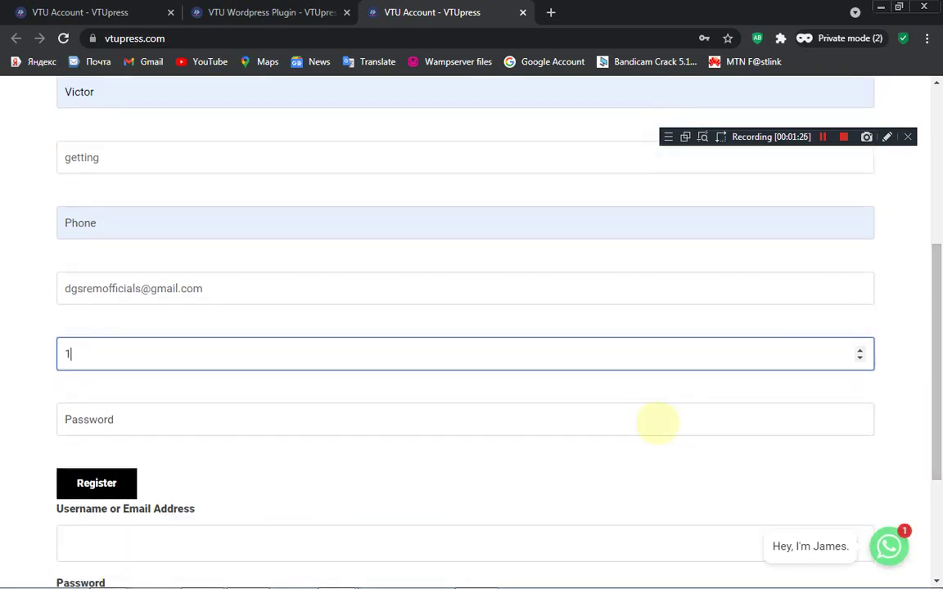
click(657, 421)
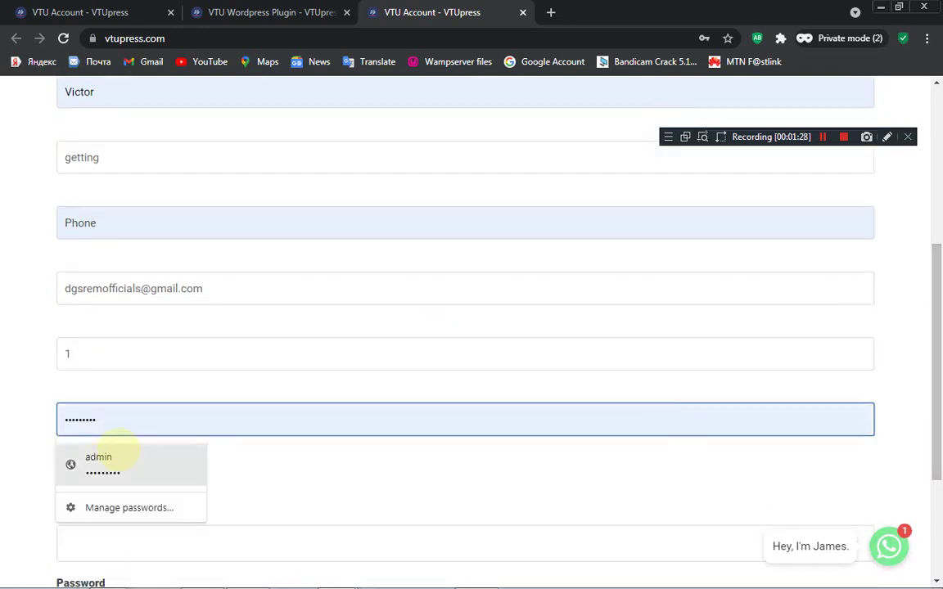
click(115, 458)
click(96, 483)
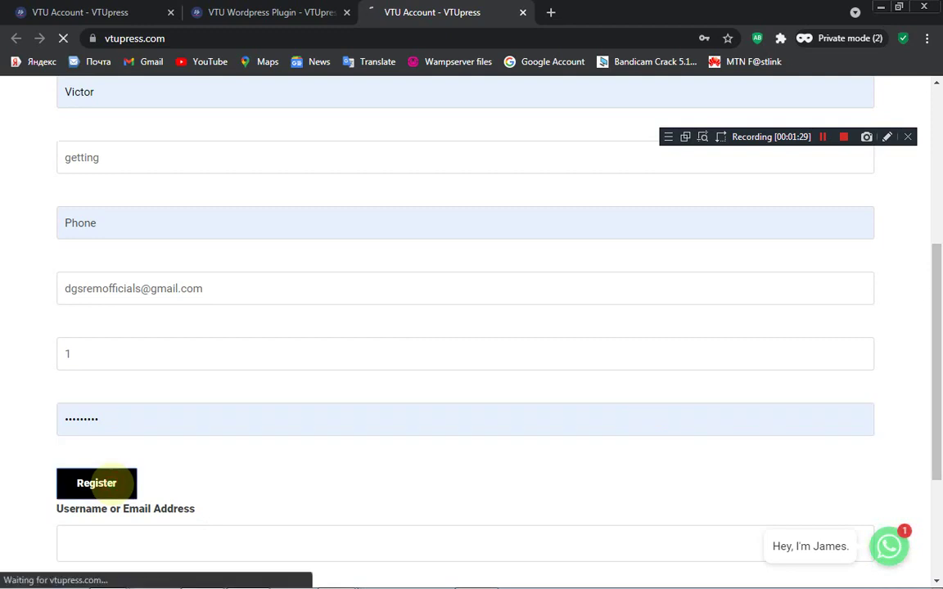
scroll(935, 274, up, 2)
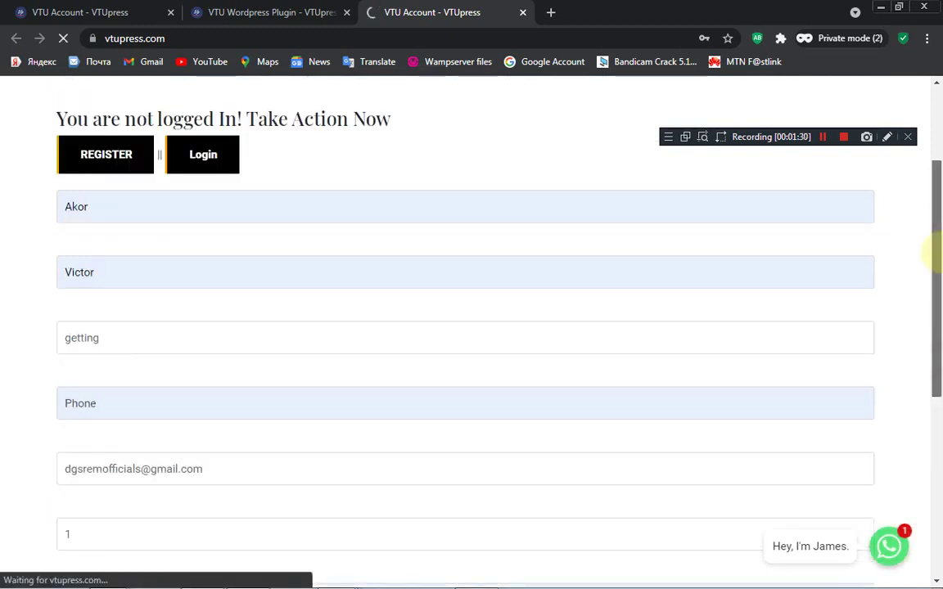
scroll(935, 257, up, 1)
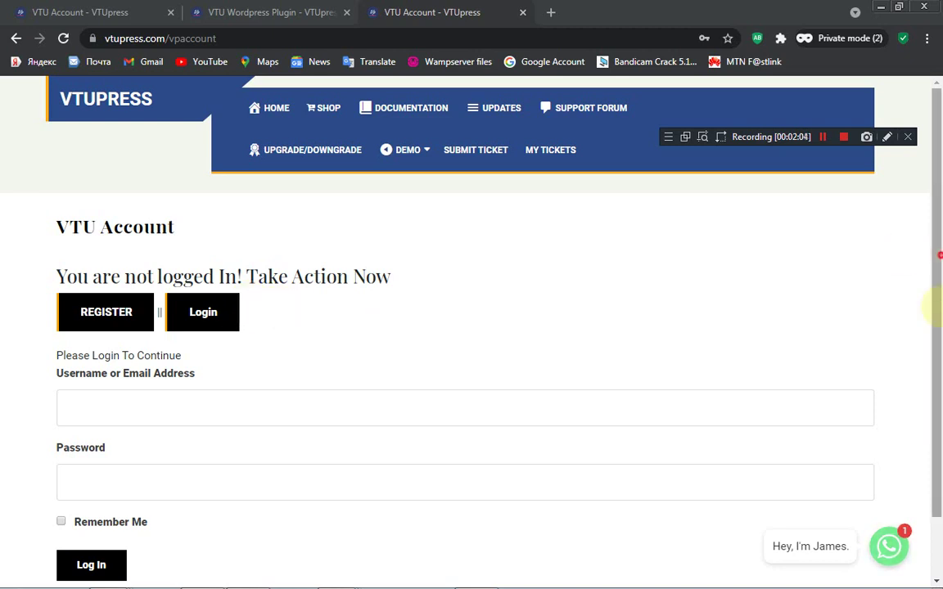
Reload the VTU Account page and accept resubmitting the form data.
scroll(934, 307, down, 1)
scroll(936, 246, up, 1)
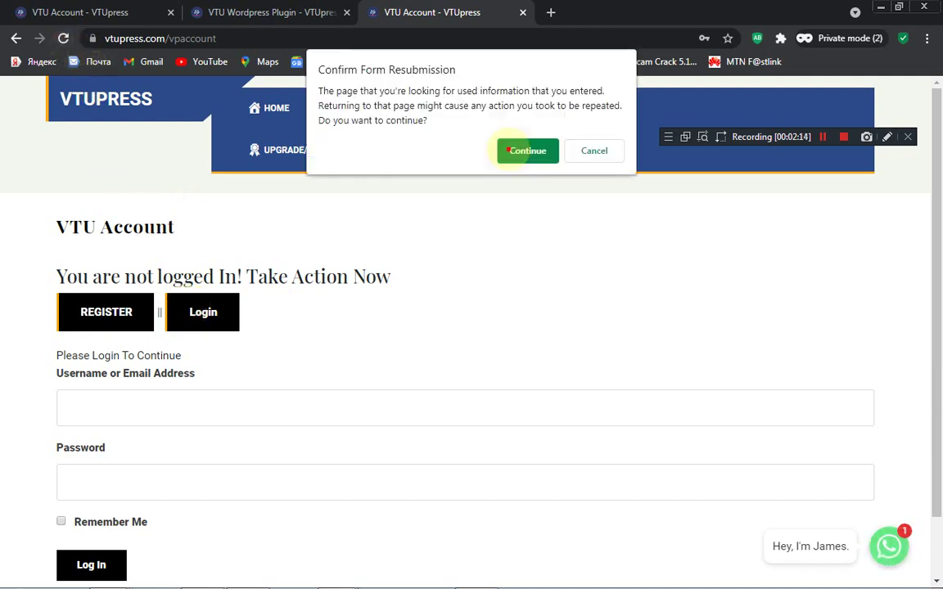
click(524, 150)
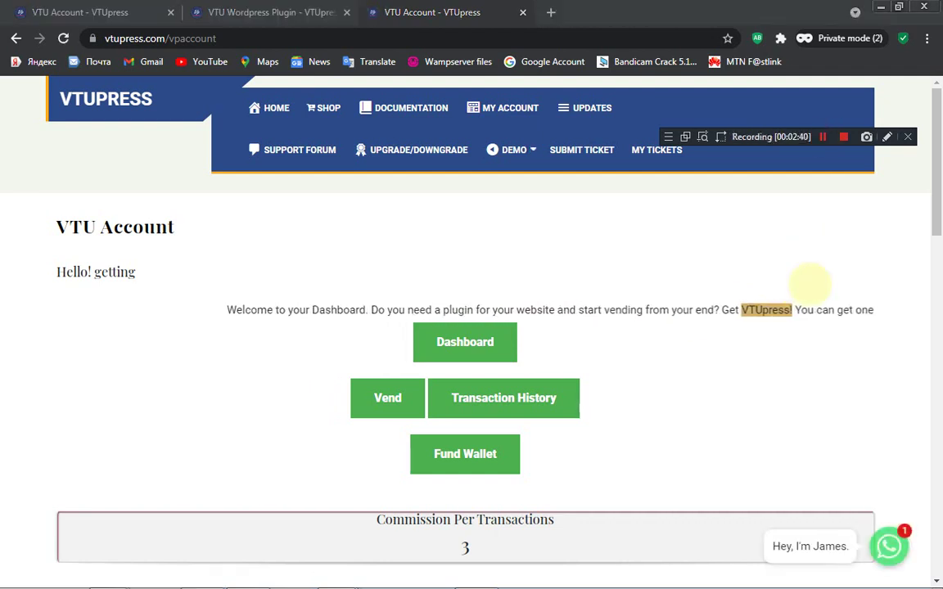
Look over the account dashboard and open the site's Shop page in a new browser tab.
scroll(938, 204, down, 1)
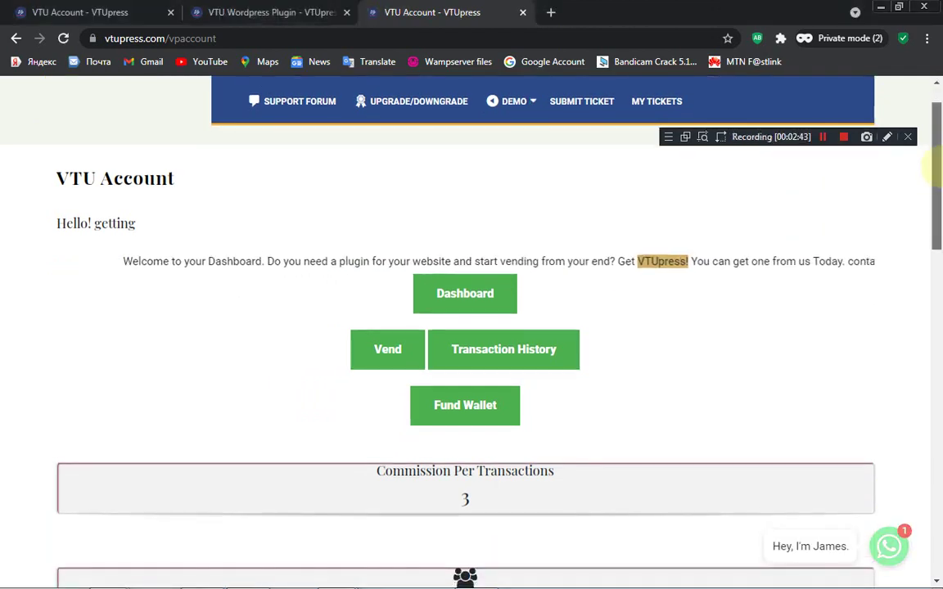
drag(936, 168, 935, 229)
scroll(938, 257, up, 4)
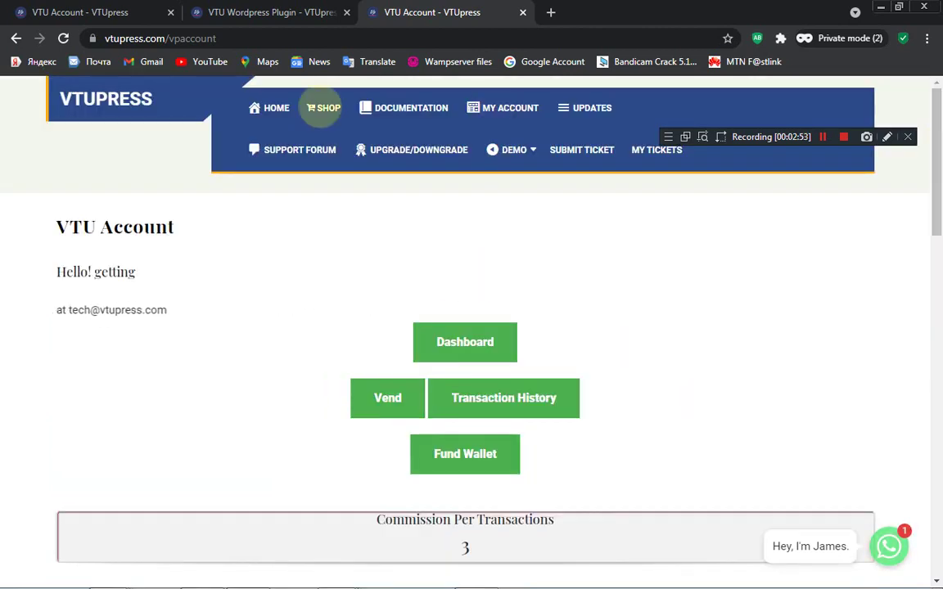
right_click(322, 109)
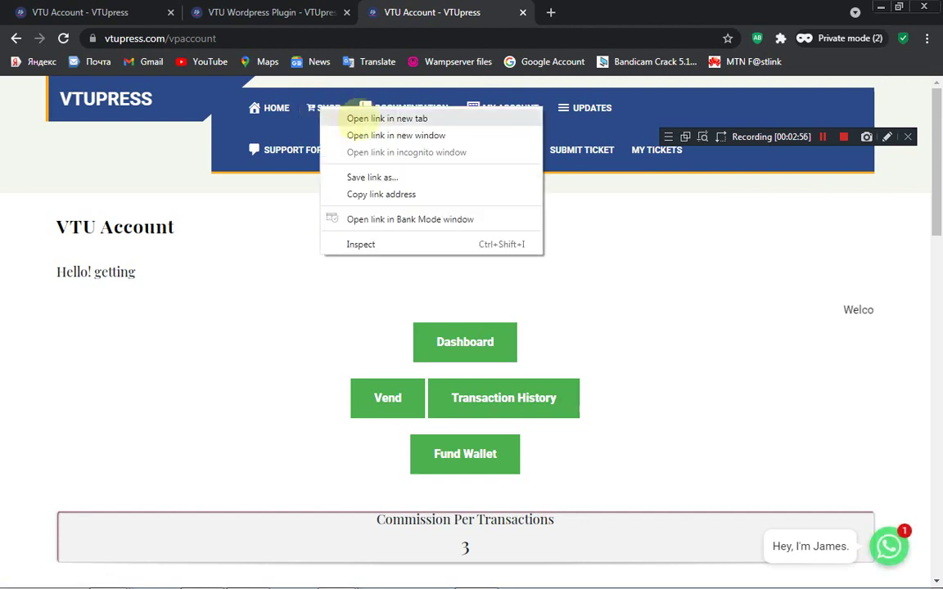
click(352, 118)
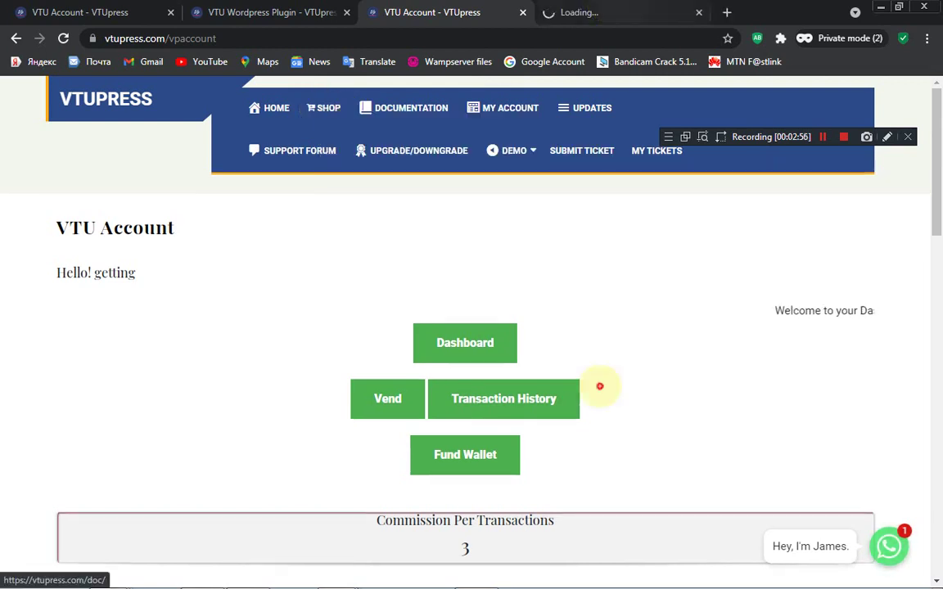
Switch to the VTUpress Shop page and look over the BCMV and VtuPress products and the product categories.
key(ctrl+Tab)
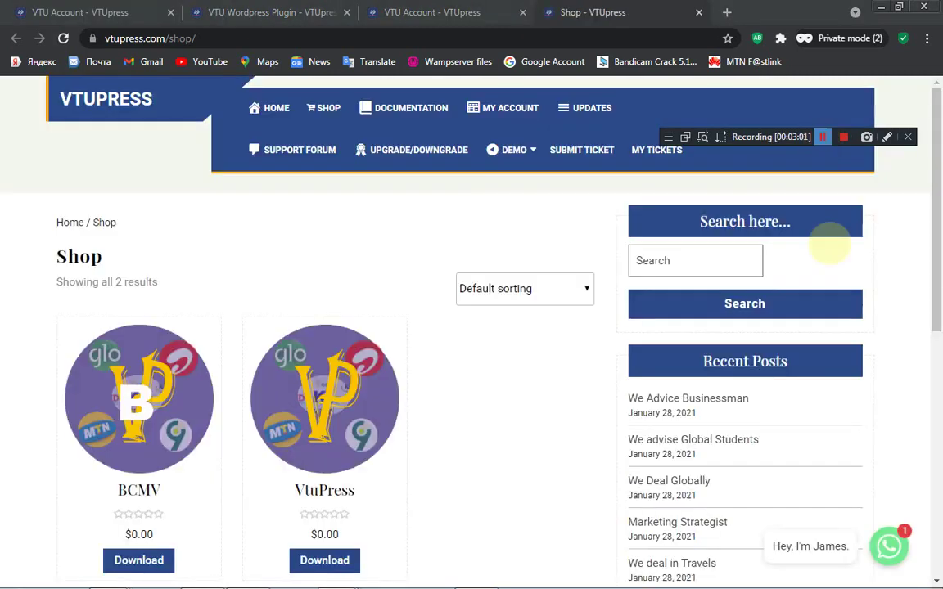
scroll(932, 262, down, 1)
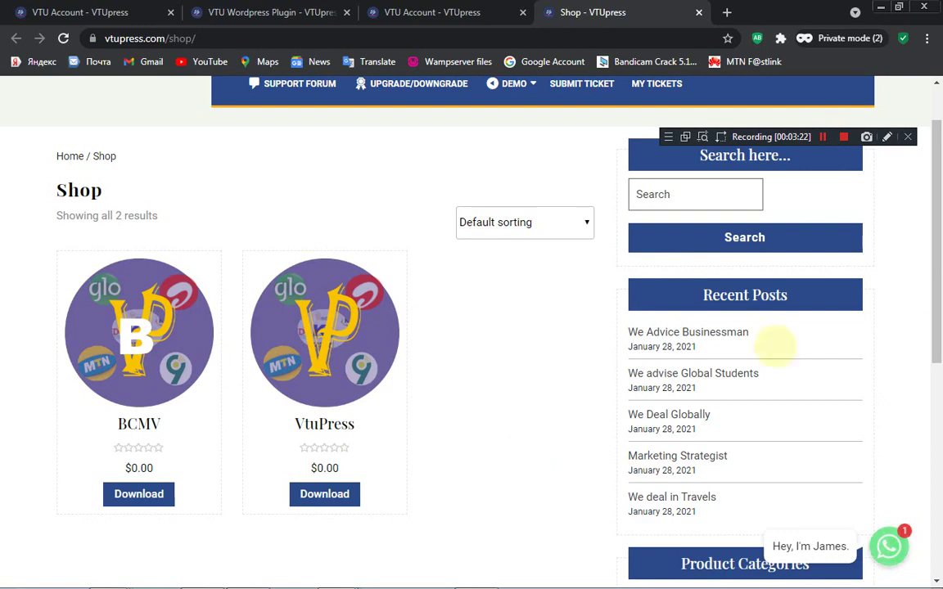
drag(937, 295, 935, 375)
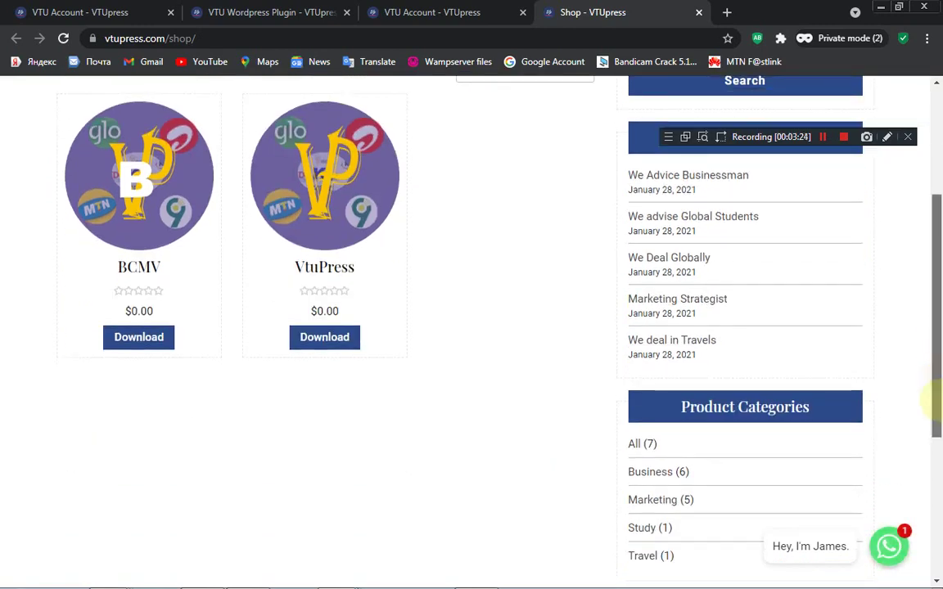
scroll(491, 455, down, 1)
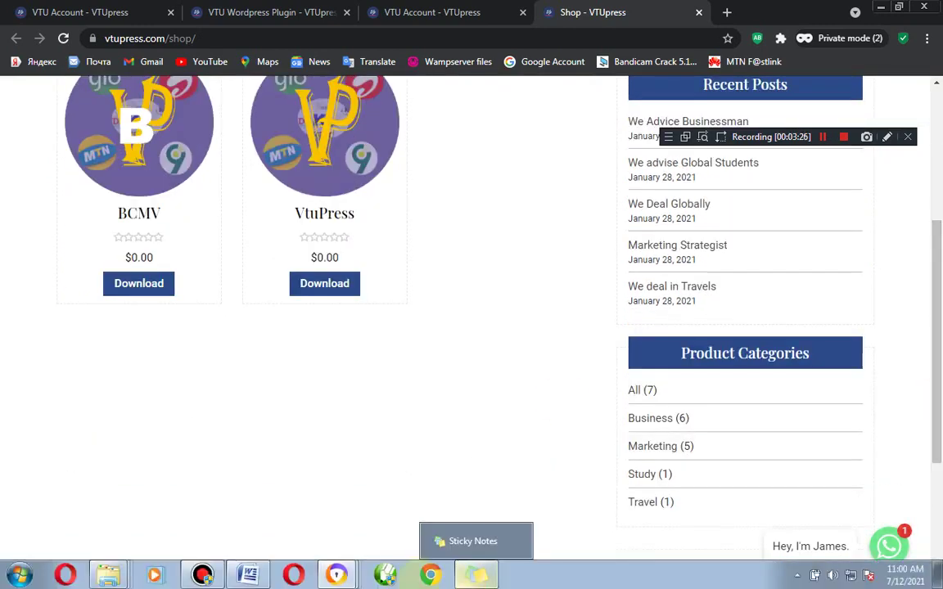
Switch to the browser window holding the STAGE WordPress site and bring up its admin tab.
mouse_move(335, 575)
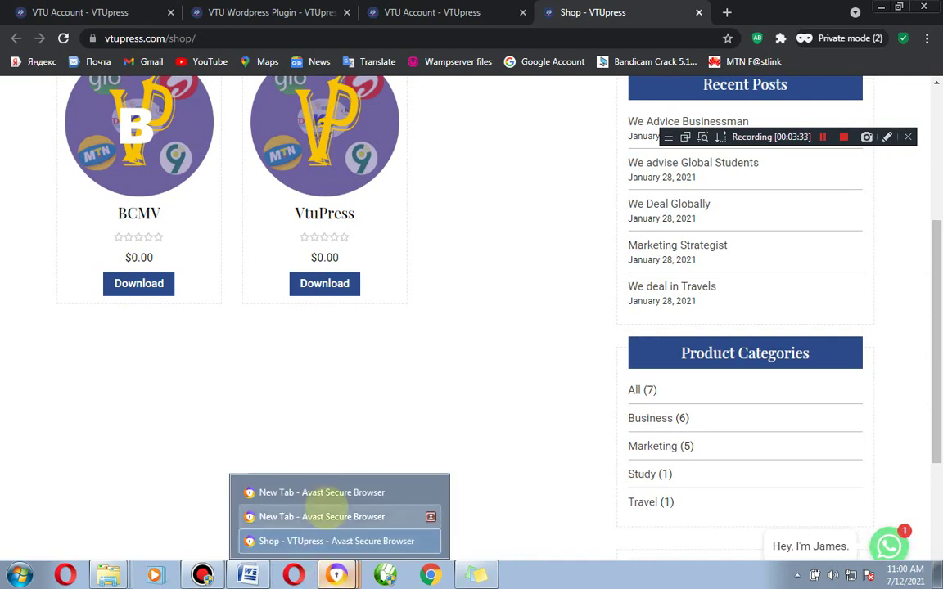
click(325, 517)
mouse_move(344, 577)
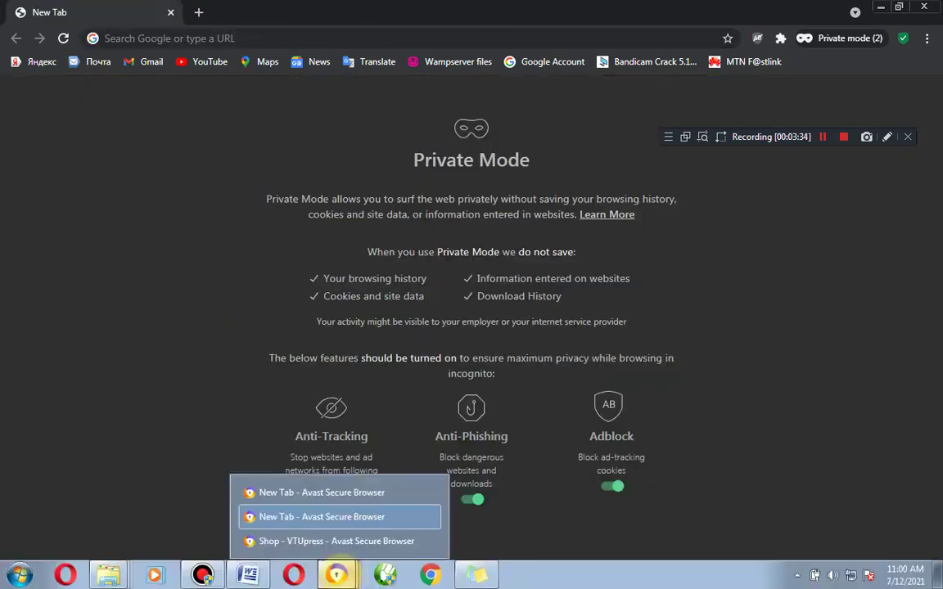
click(299, 492)
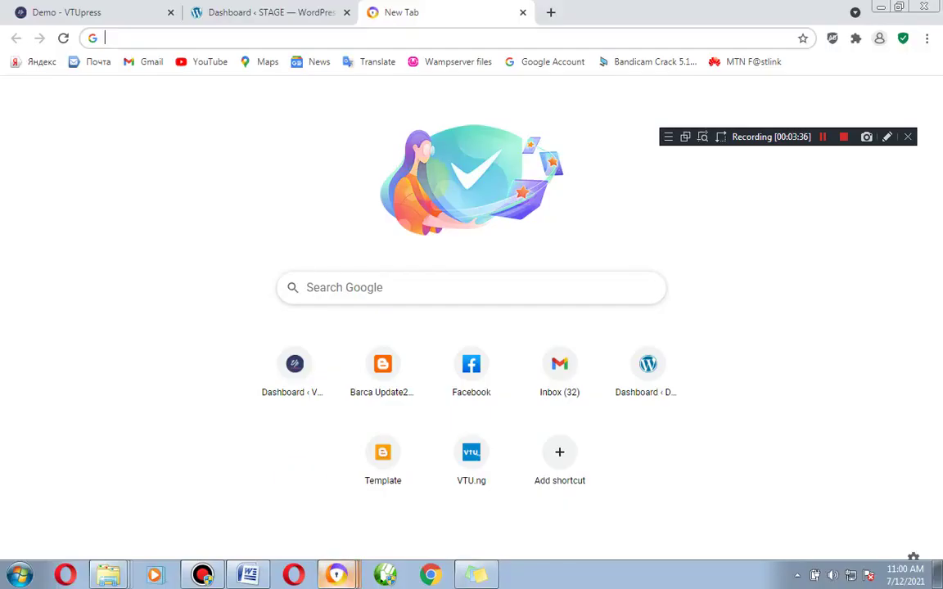
click(294, 12)
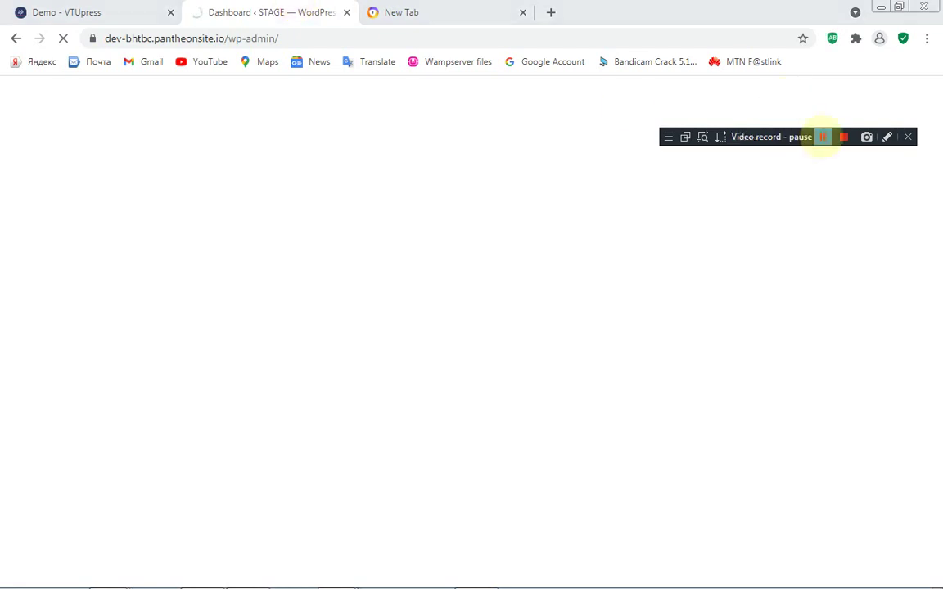
click(823, 137)
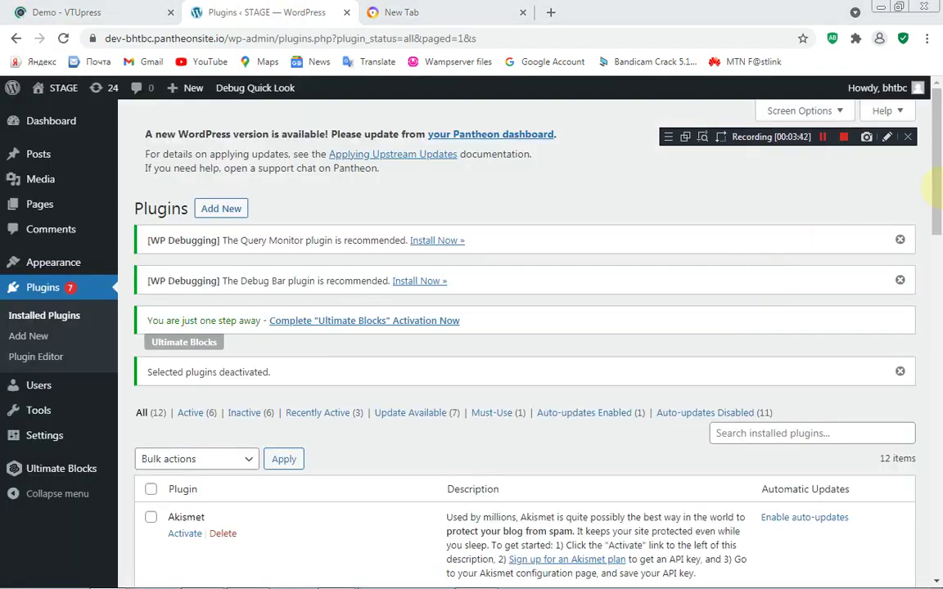
Open the Add Plugins page in a new browser tab from the installed plugins list.
scroll(937, 230, down, 3)
drag(936, 229, 936, 193)
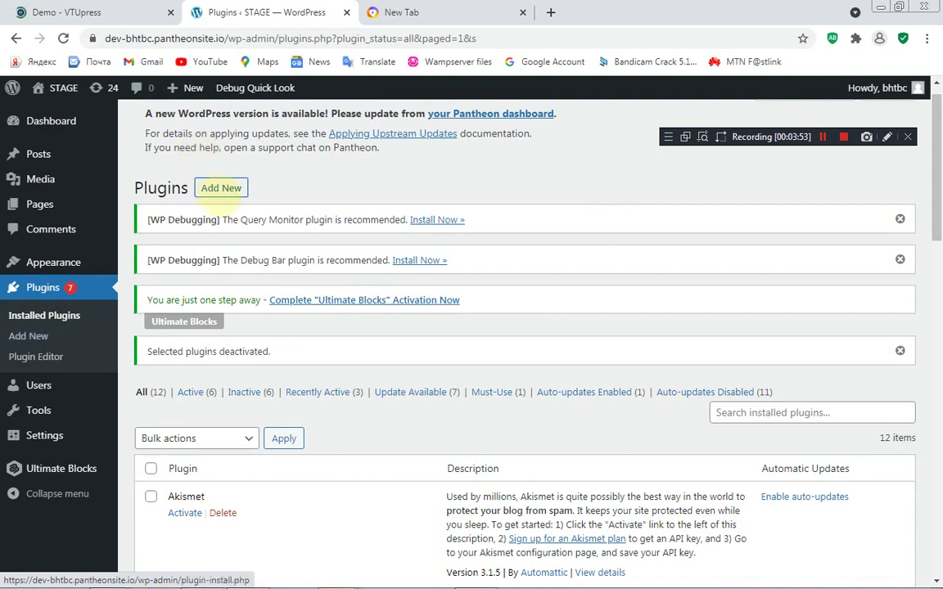
right_click(215, 188)
click(245, 202)
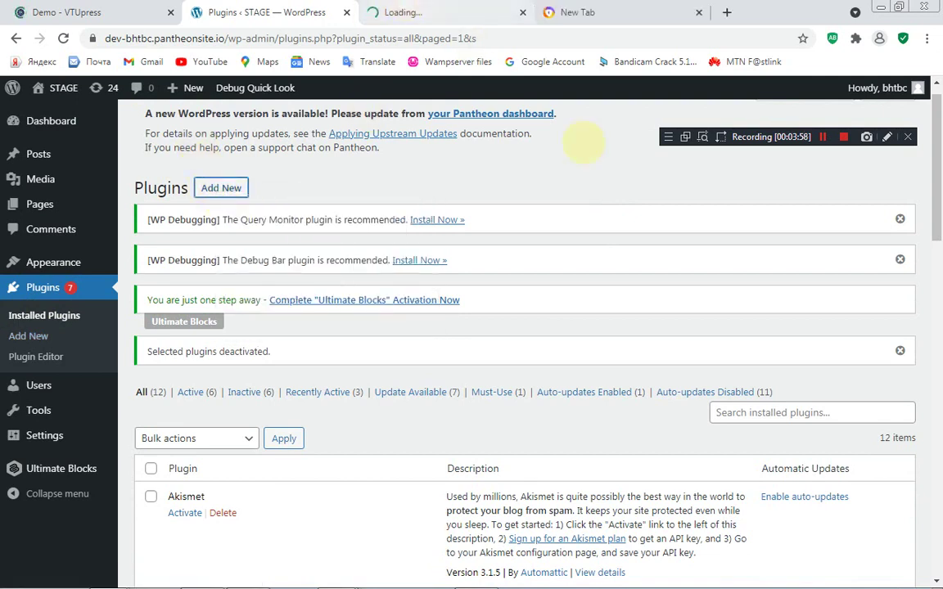
key(ctrl+Tab)
click(823, 136)
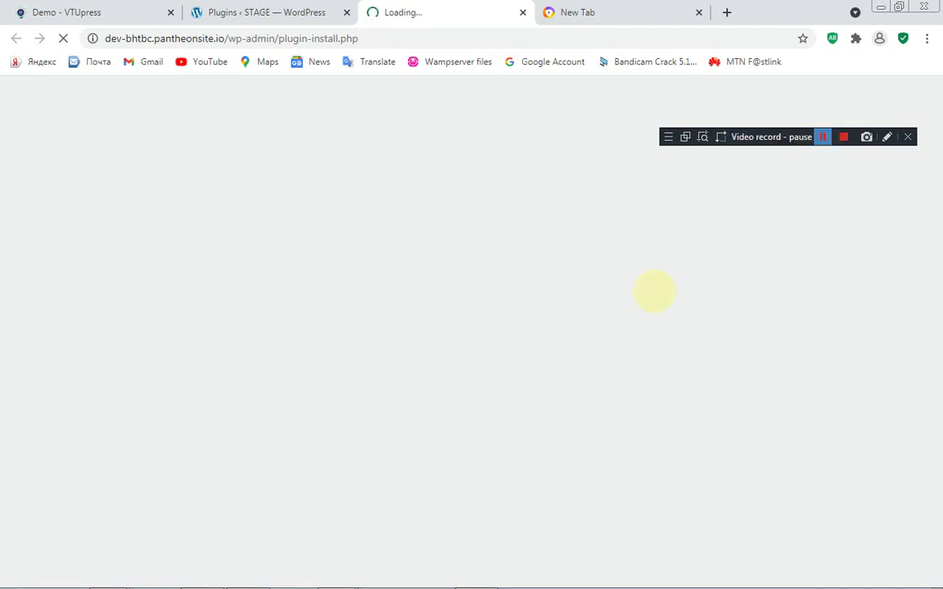
click(823, 137)
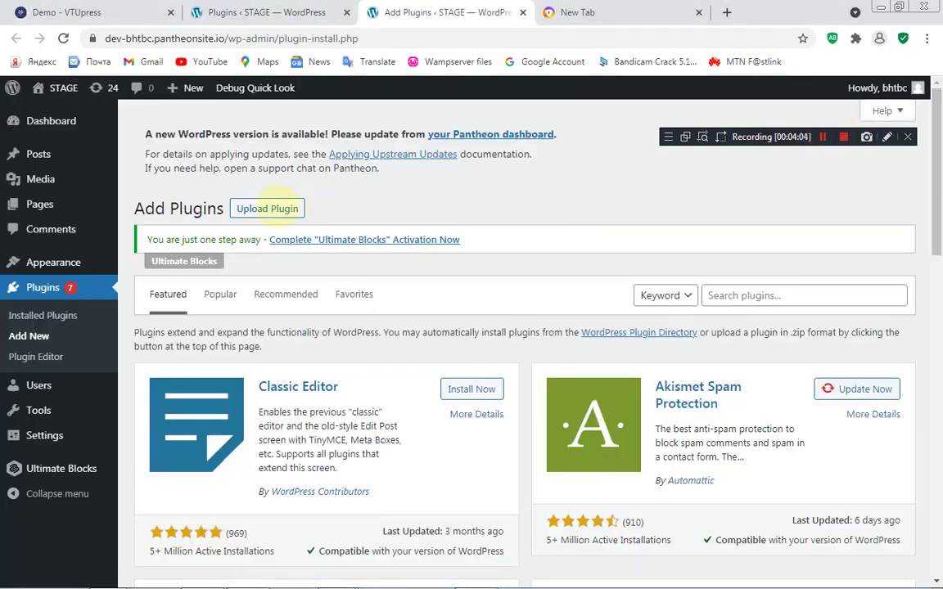
Upload the plugin archive vtupress.zip from the plugins folder and start its installation.
click(267, 208)
click(426, 394)
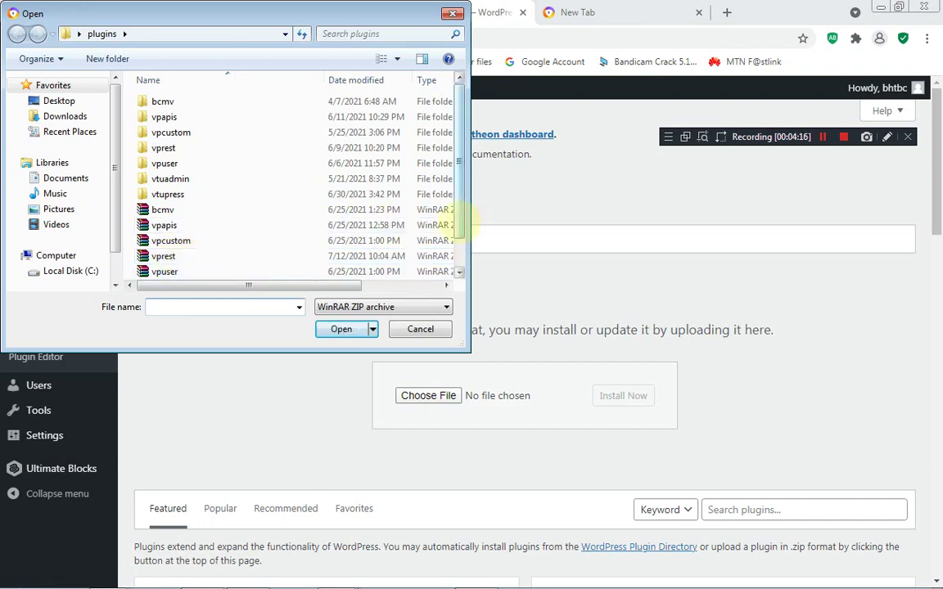
click(459, 272)
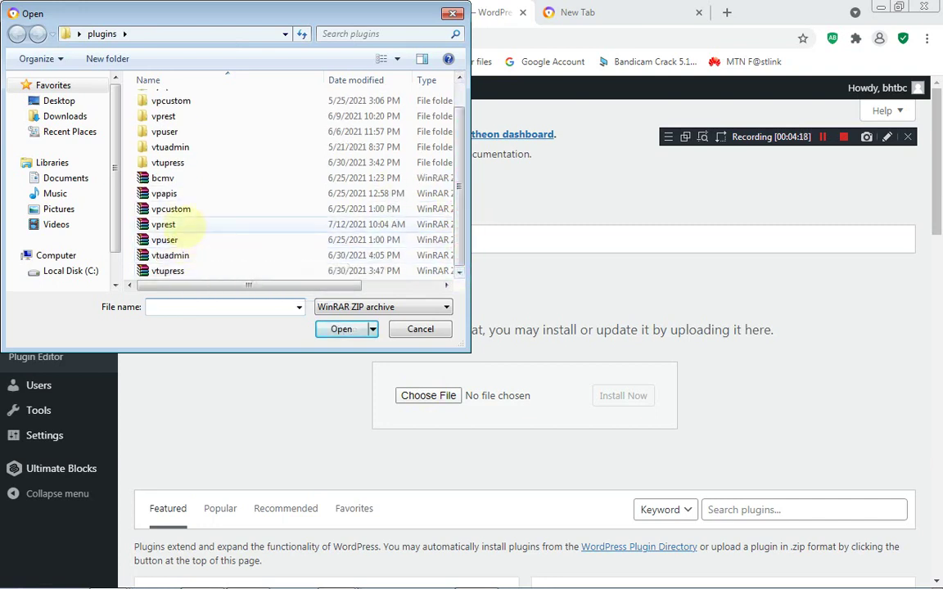
click(164, 270)
click(338, 330)
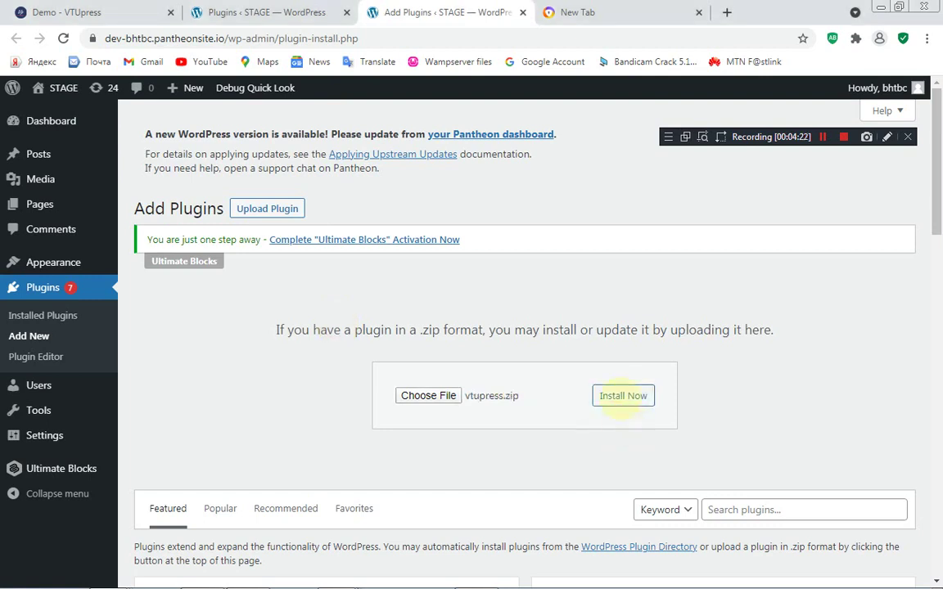
click(620, 389)
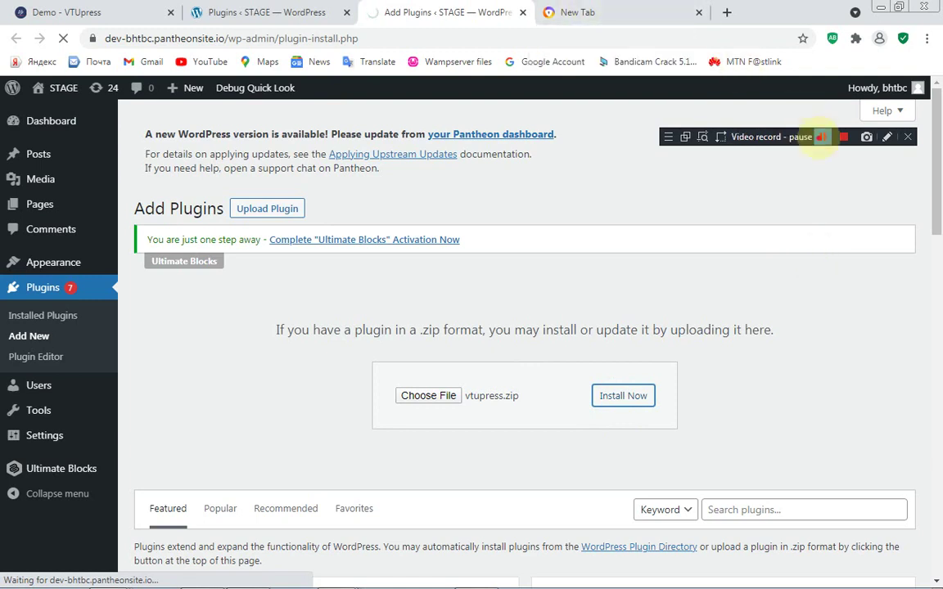
Replace the currently installed VTU Press plugin with the uploaded version in a new tab and activate it.
scroll(935, 499, down, 1)
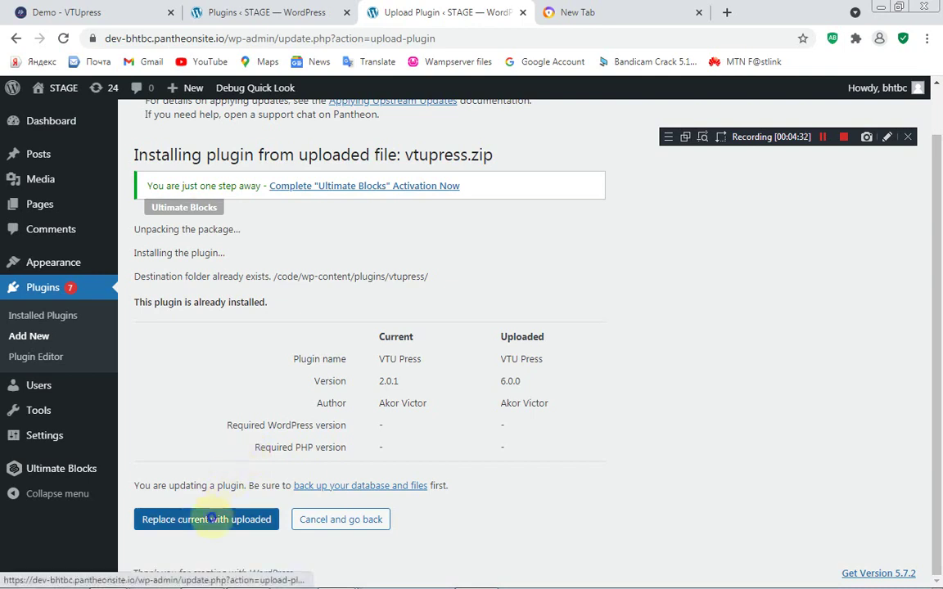
right_click(211, 517)
click(290, 383)
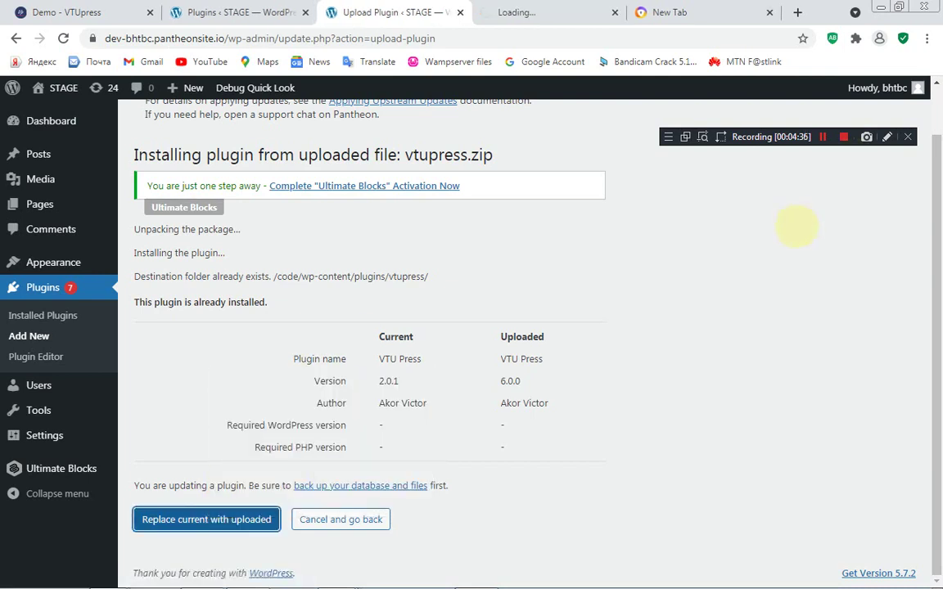
double_click(388, 382)
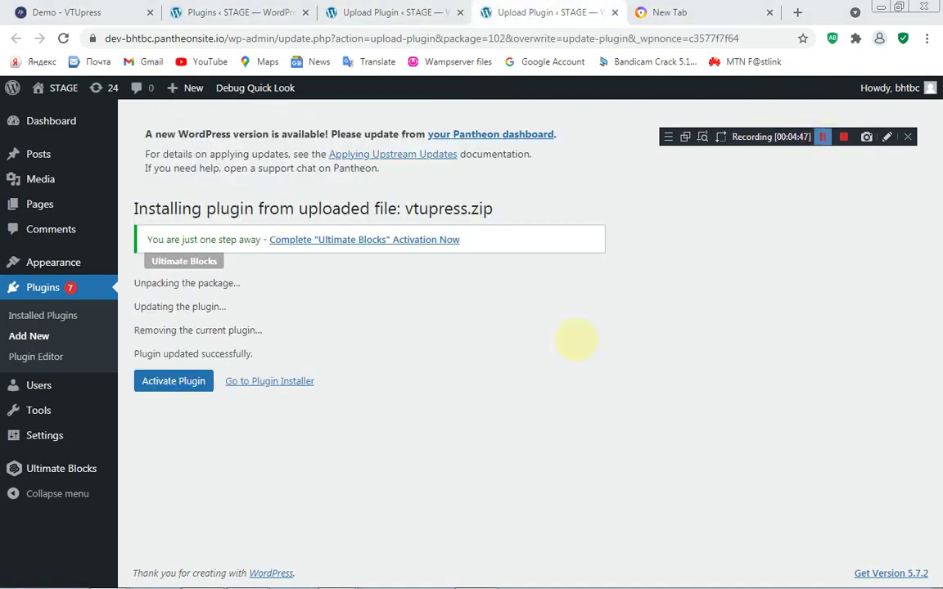
click(181, 381)
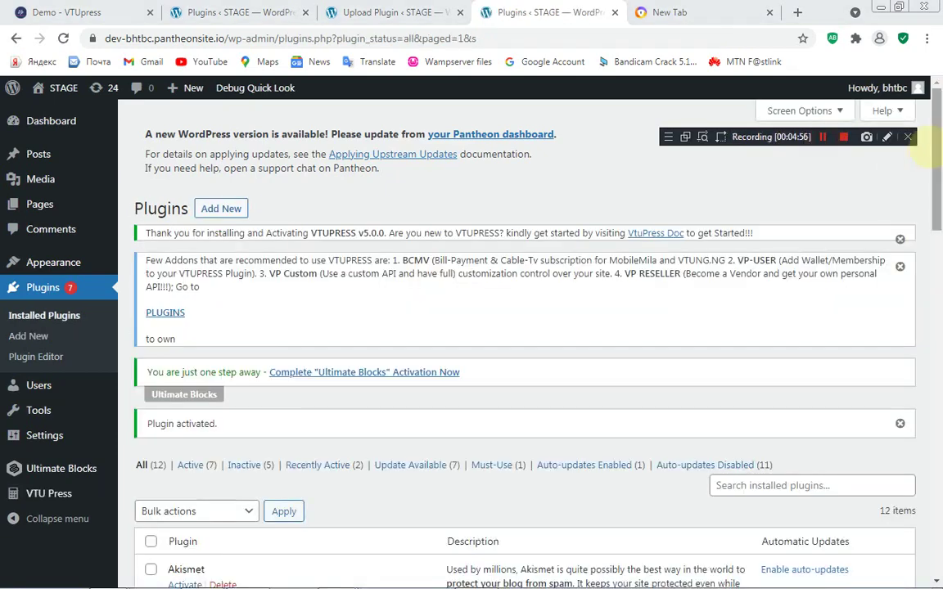
Find VTU Press in the installed plugins list and check its version number.
drag(937, 153, 938, 462)
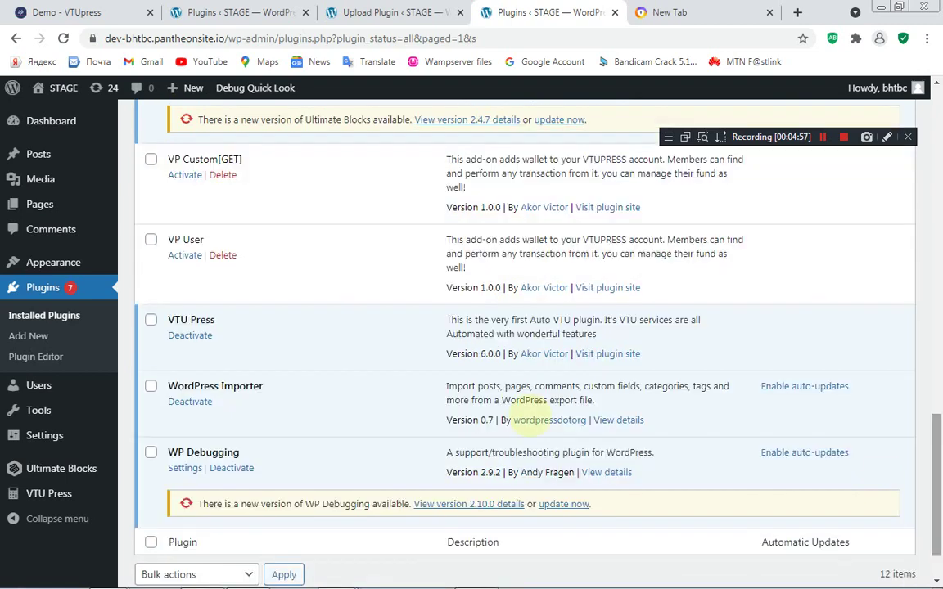
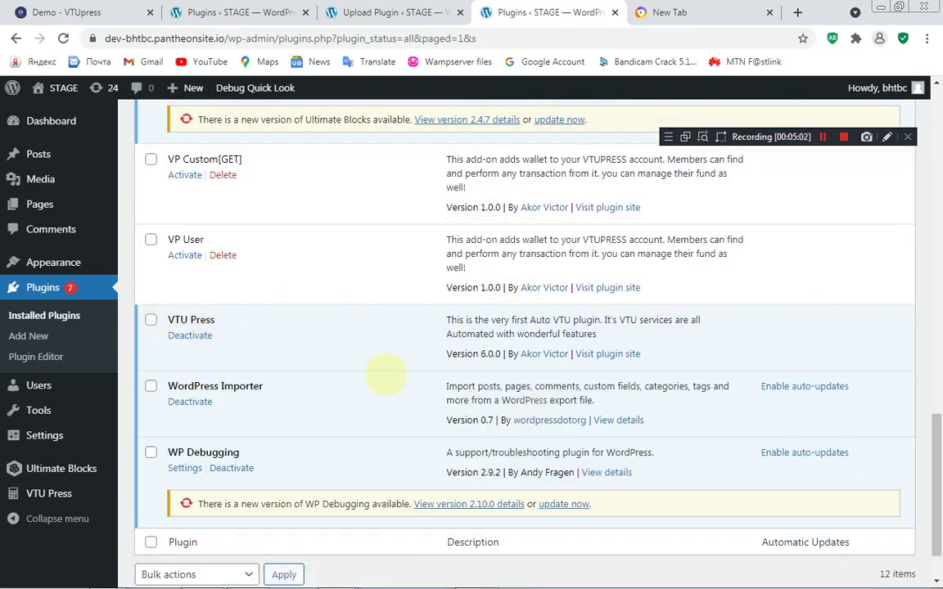
drag(479, 353, 497, 353)
scroll(931, 483, down, 2)
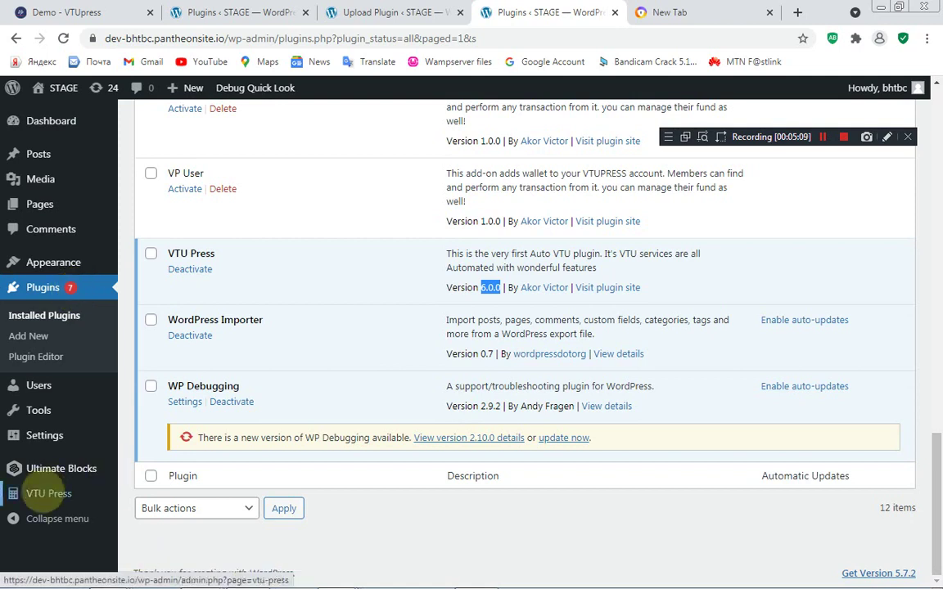
Open the VTU-Settings page in a new tab and locate the ID number and API key fields for plugin activation.
mouse_move(33, 493)
right_click(162, 491)
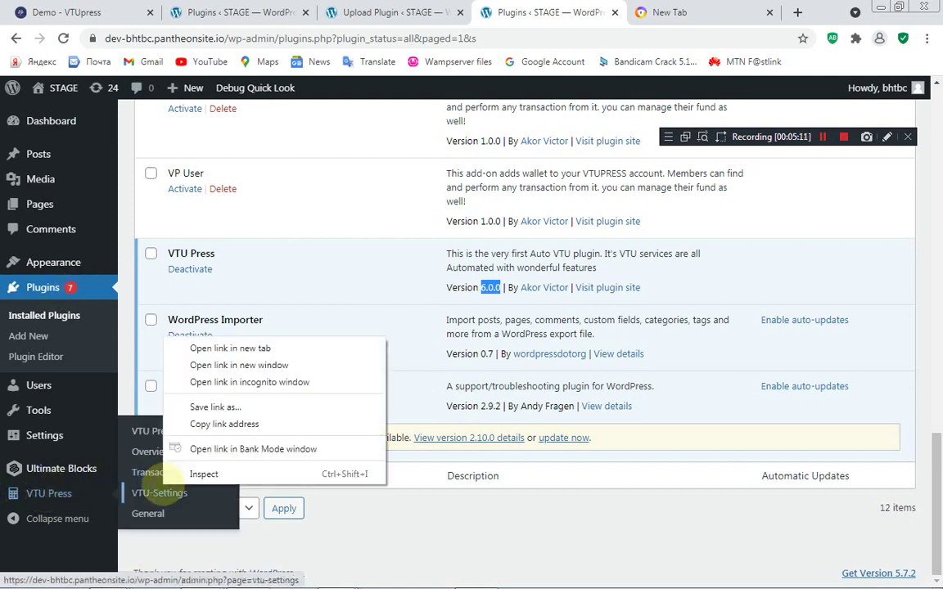
click(232, 348)
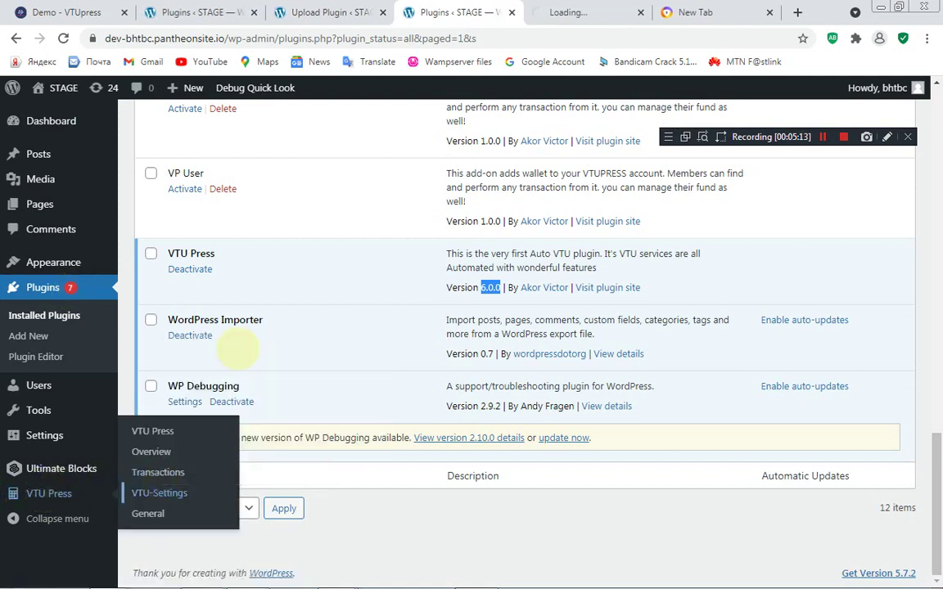
click(589, 12)
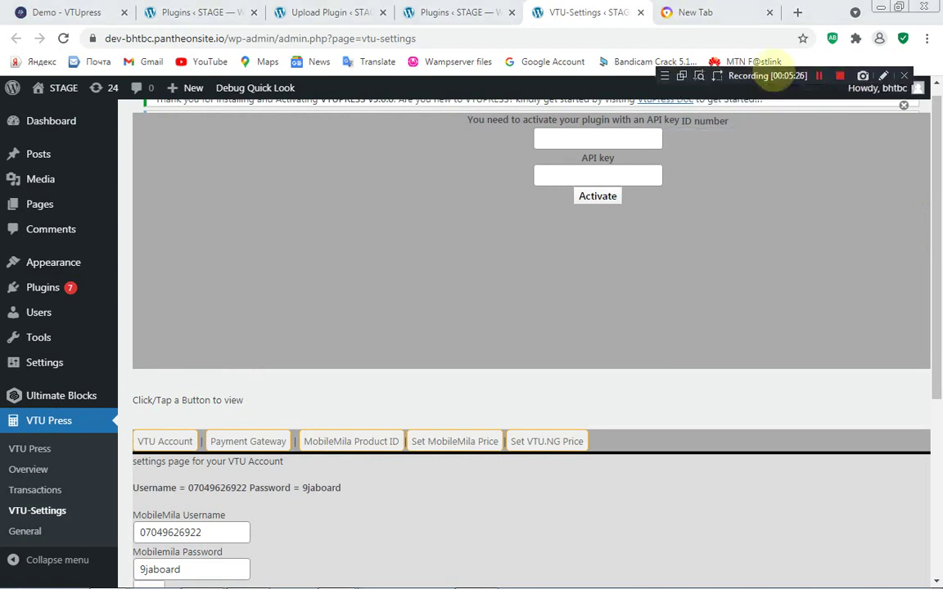
click(612, 141)
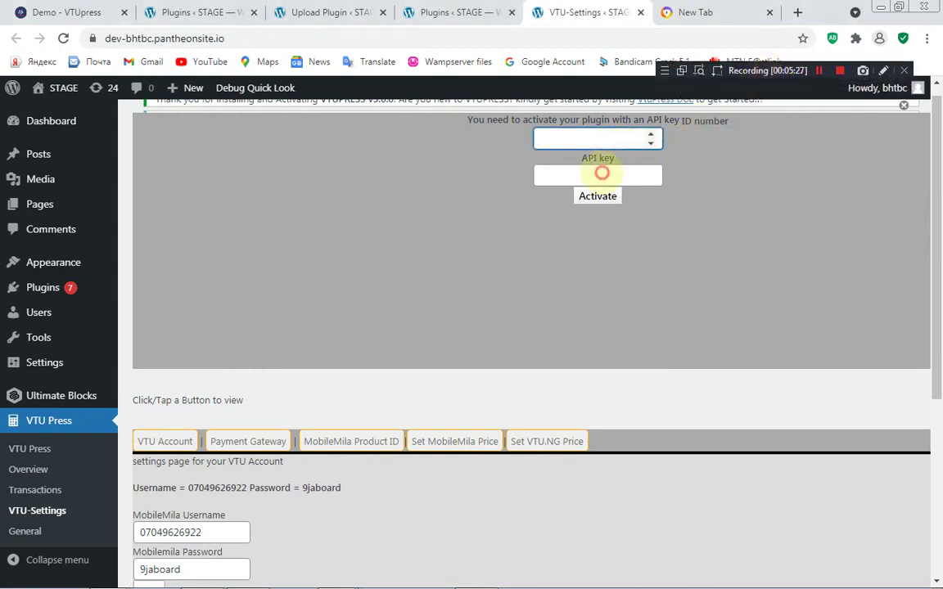
click(602, 173)
click(580, 139)
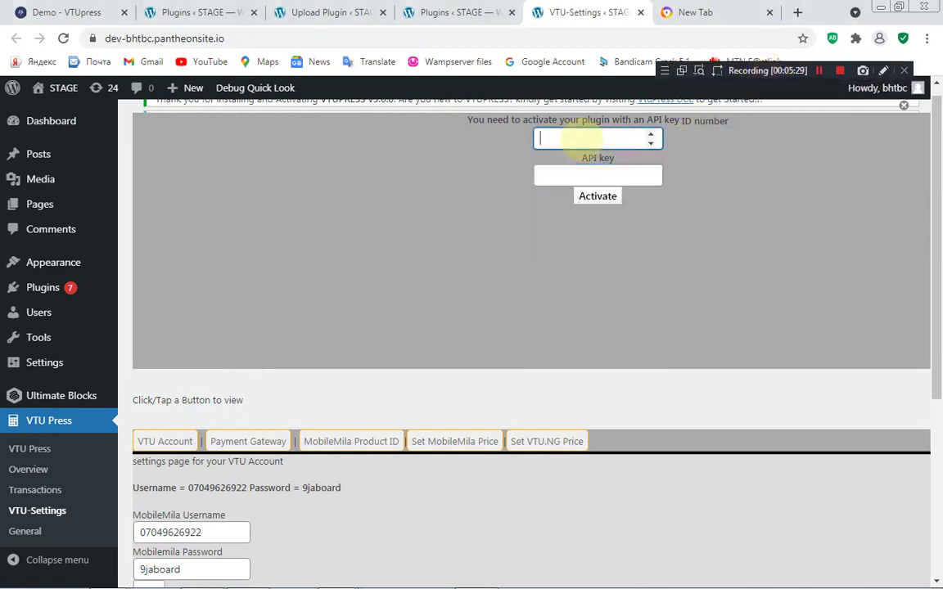
Switch back to the VTUpress shop window and open the My Account API page in a new tab.
mouse_move(336, 569)
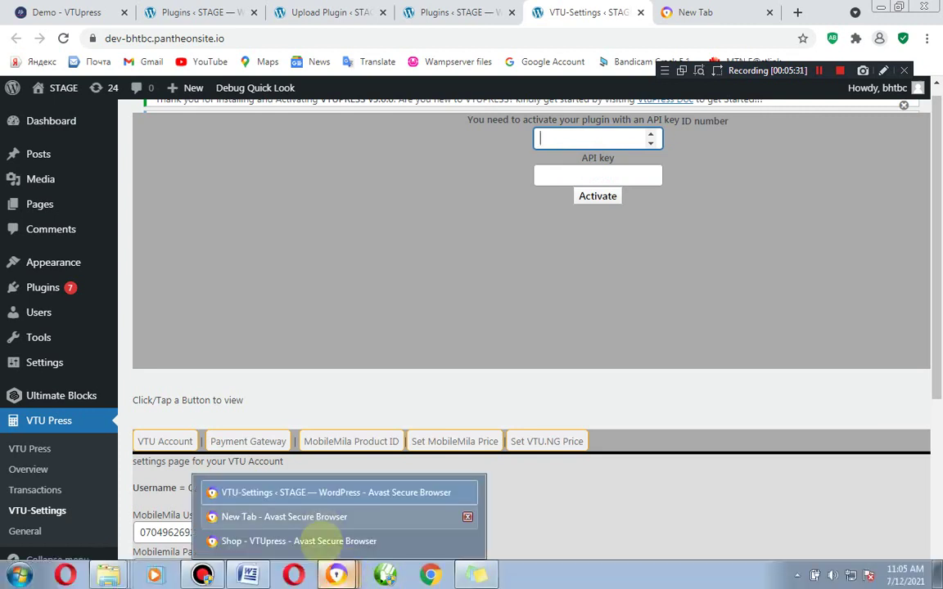
click(328, 541)
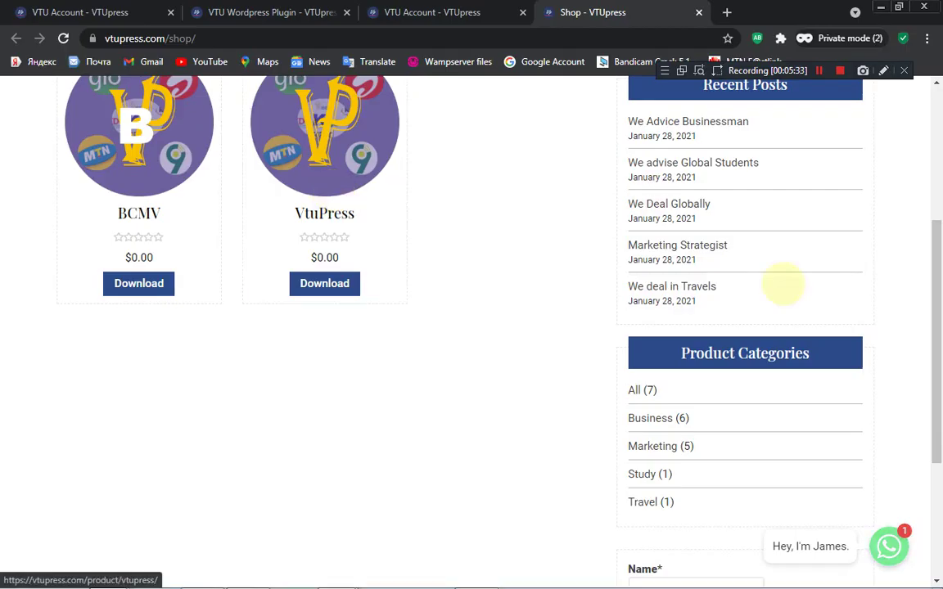
scroll(937, 316, up, 4)
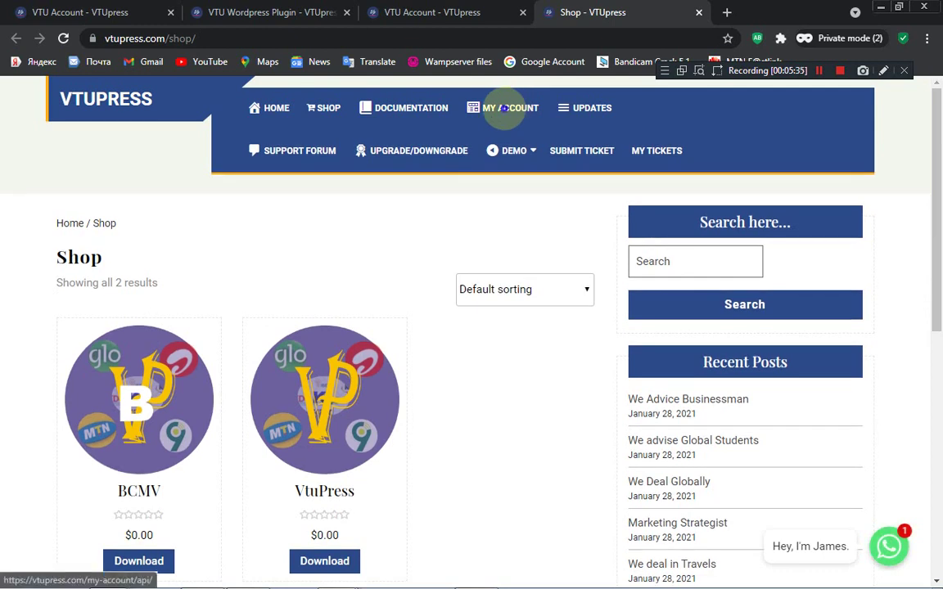
right_click(505, 108)
click(533, 118)
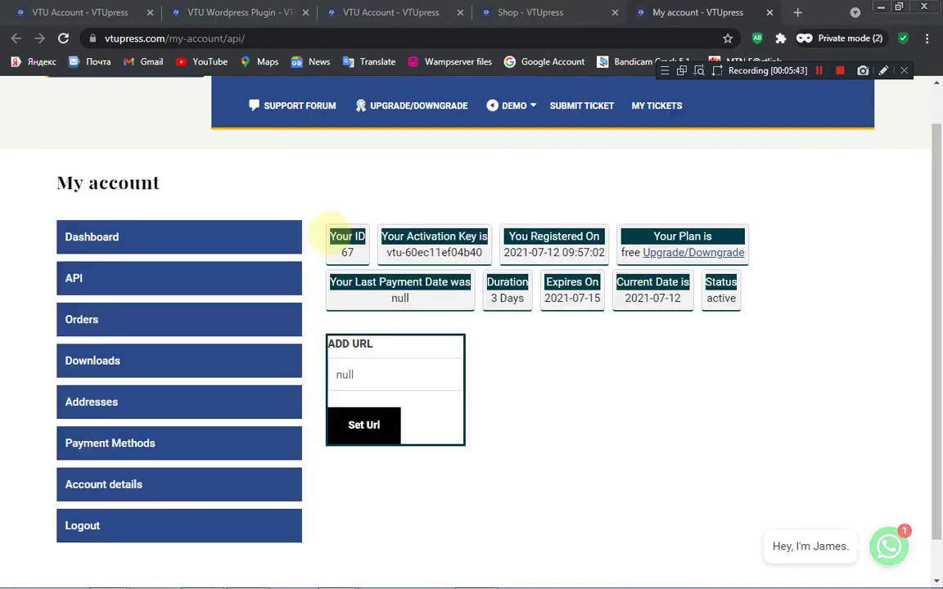
Check the ID and activation key on the account's API page, and clear the ADD URL field.
drag(328, 237, 383, 253)
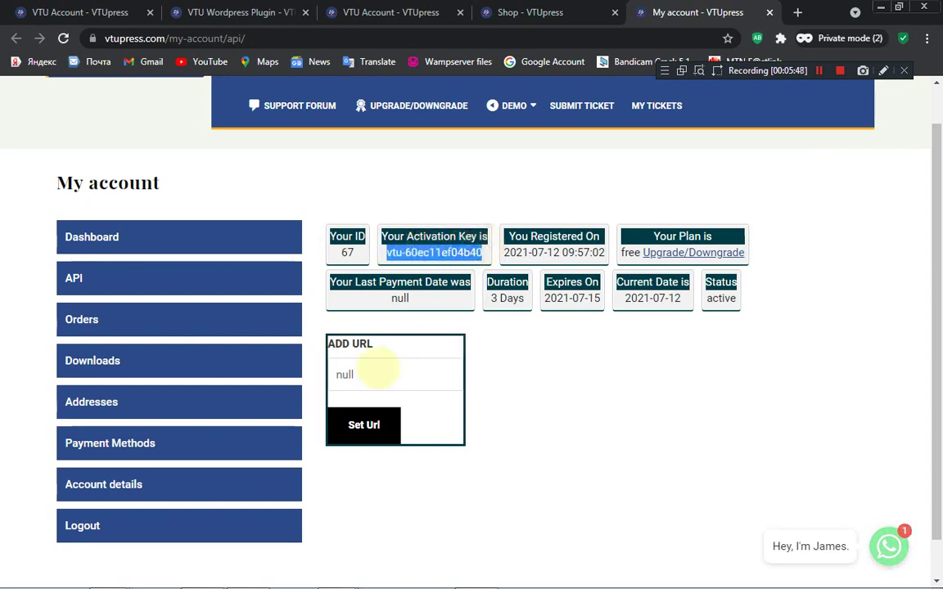
click(378, 367)
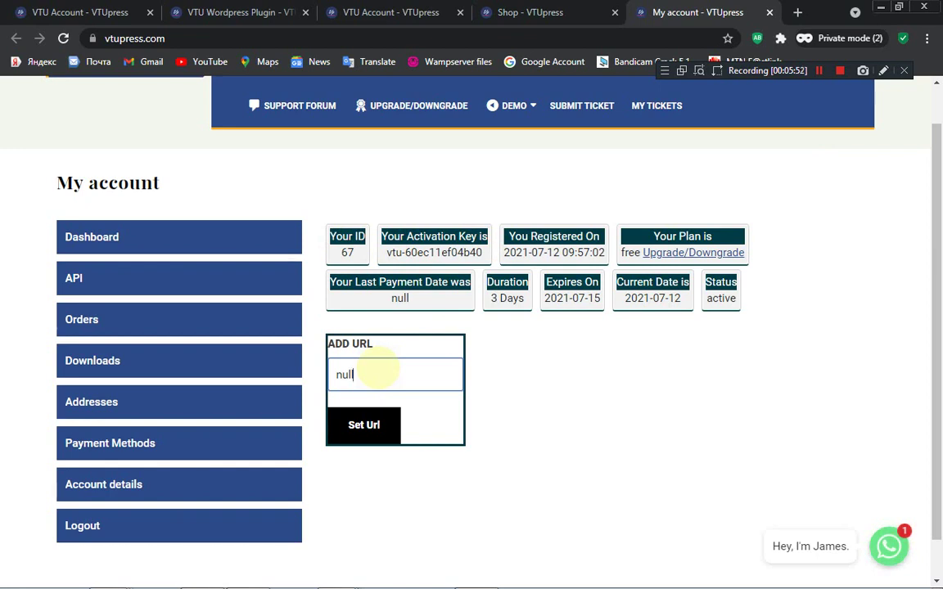
key(BackSpace)
key(BackSpace)
key(BackSpace)
key(BackSpace)
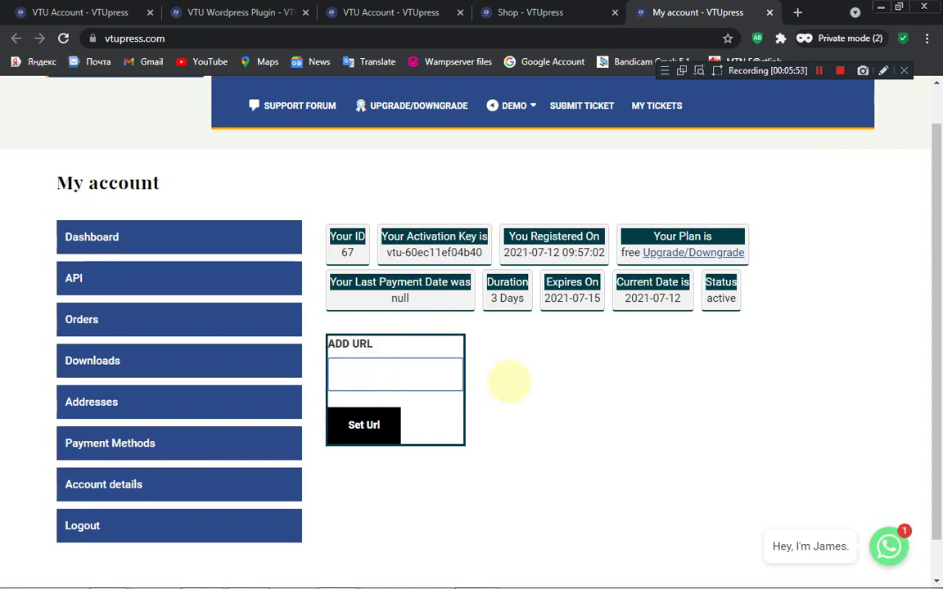
mouse_move(337, 575)
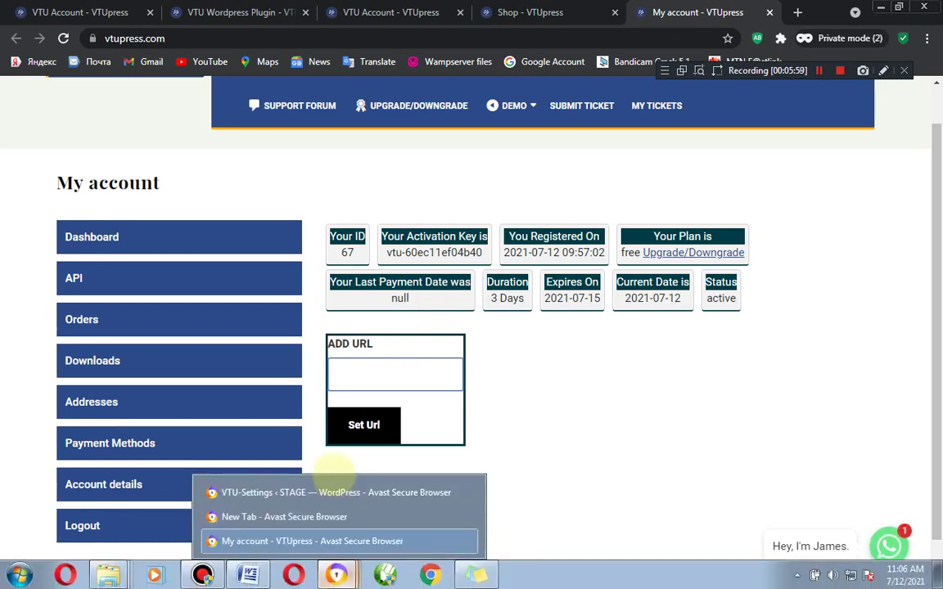
click(329, 491)
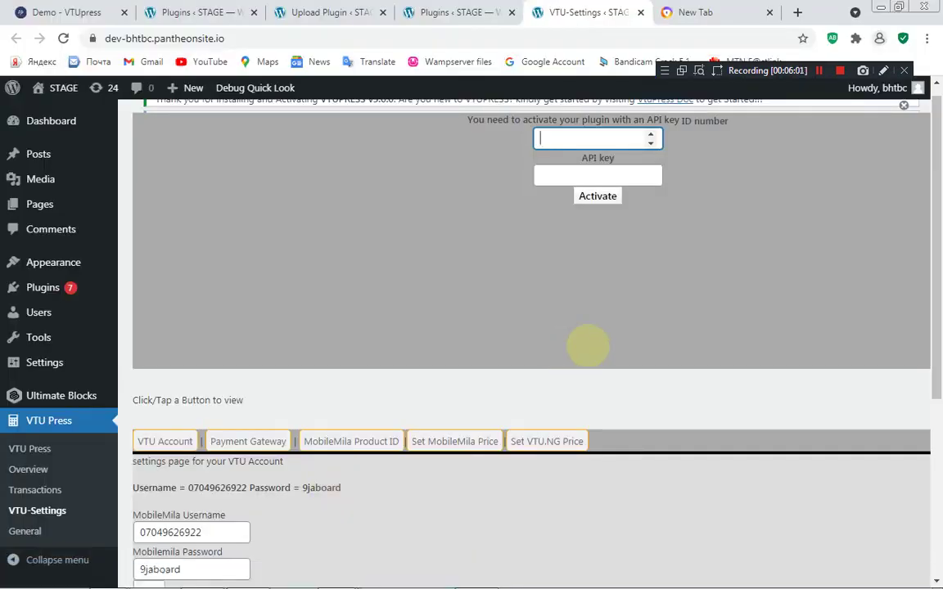
scroll(926, 311, down, 2)
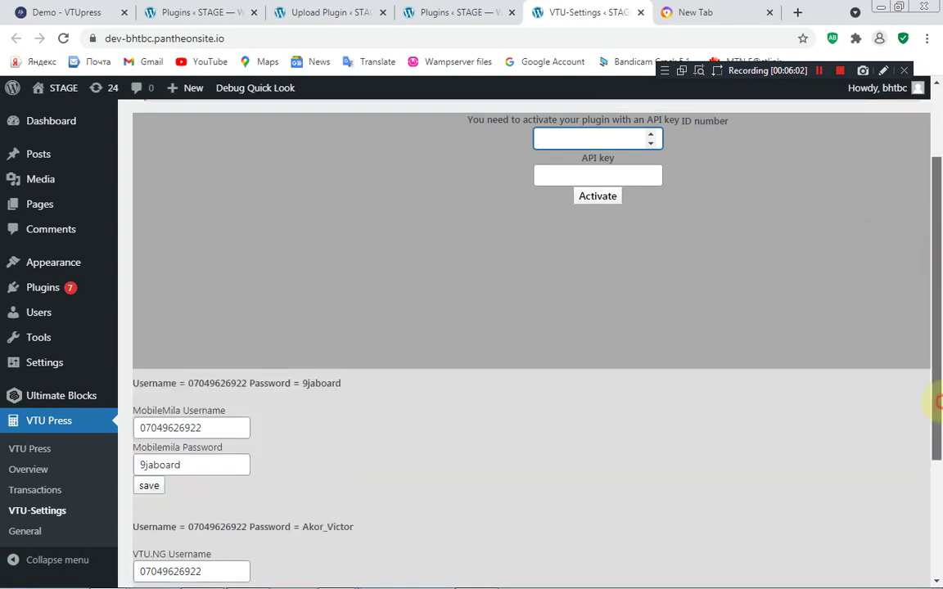
scroll(929, 394, down, 2)
scroll(933, 278, up, 4)
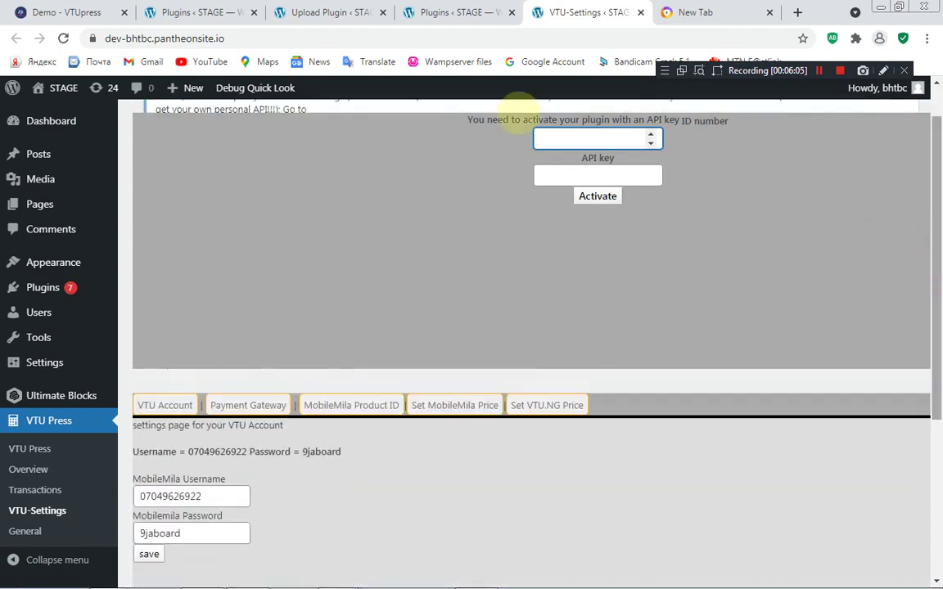
drag(257, 38, 37, 16)
key(ctrl+c)
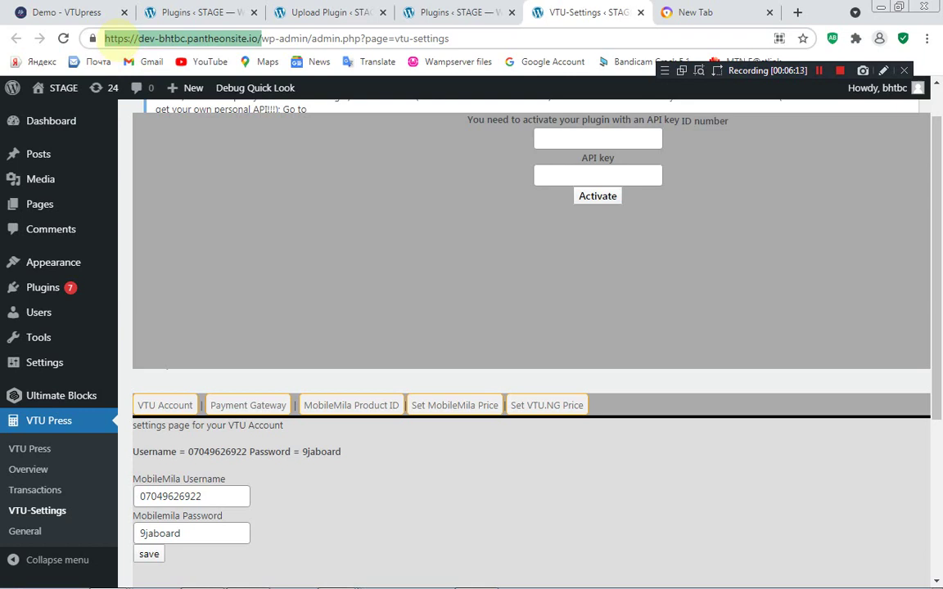
mouse_move(339, 575)
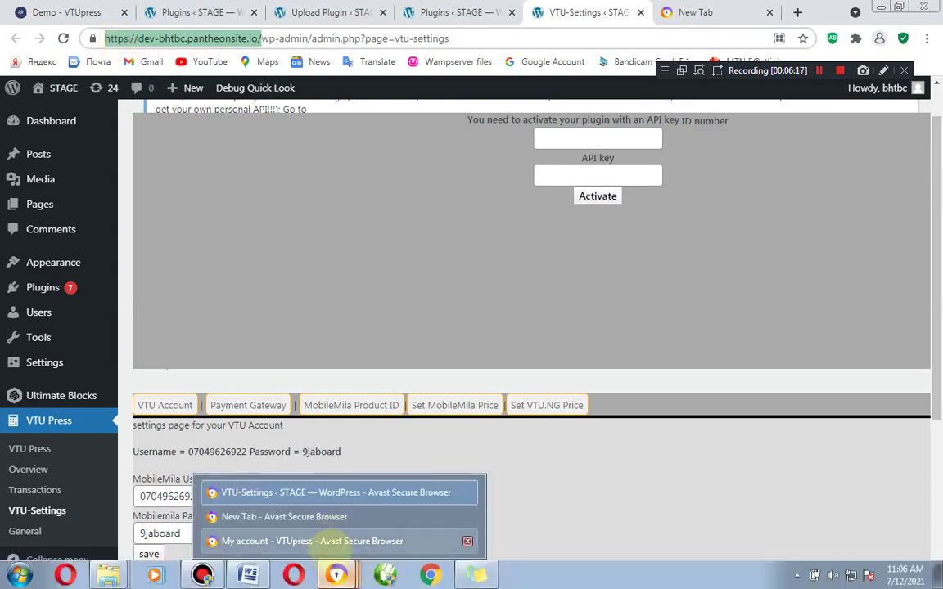
click(326, 542)
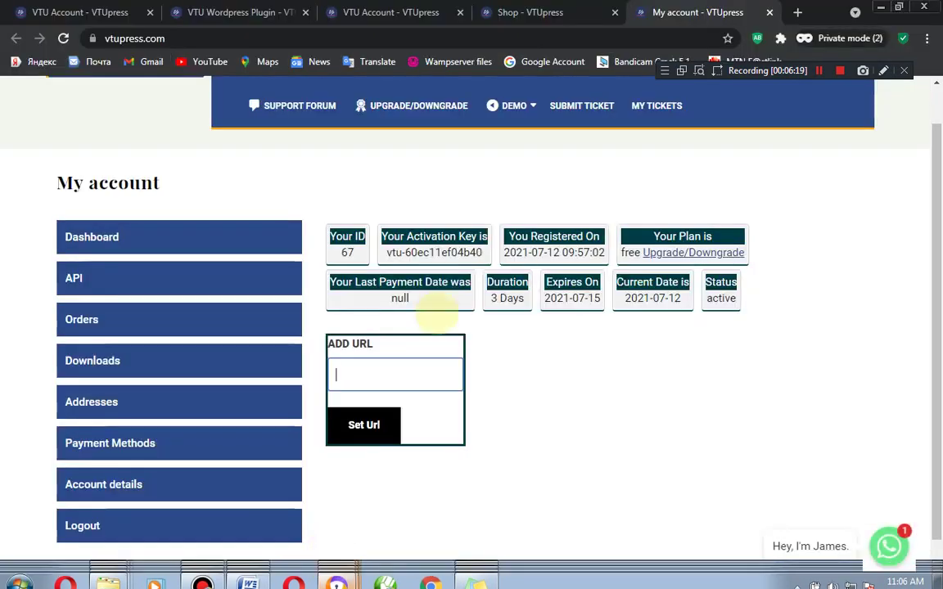
click(398, 372)
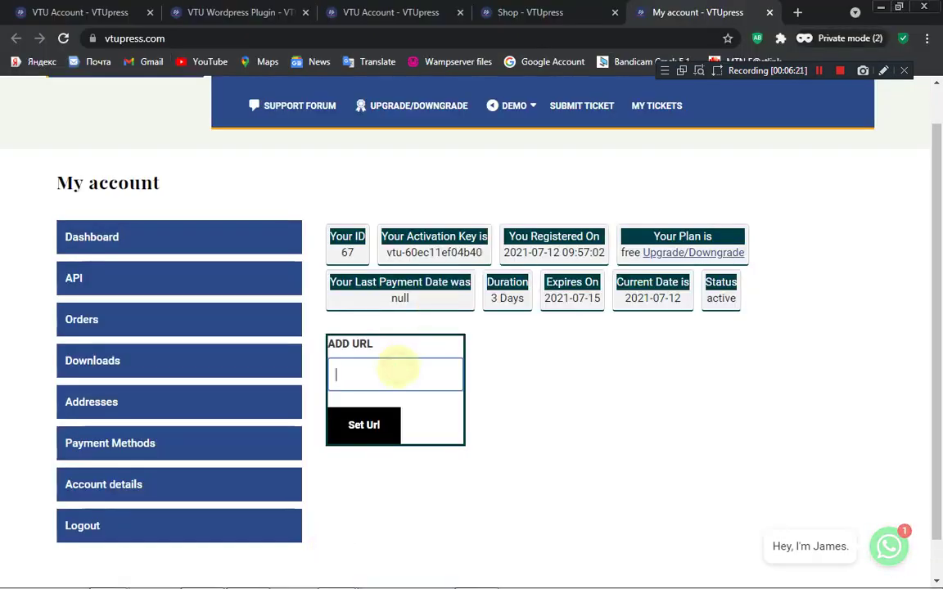
key(ctrl+v)
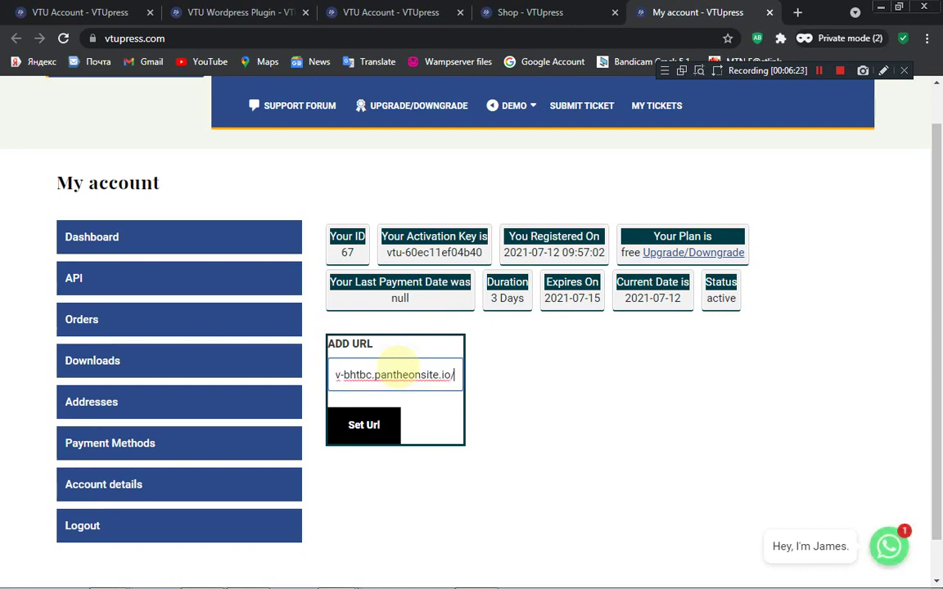
key(BackSpace)
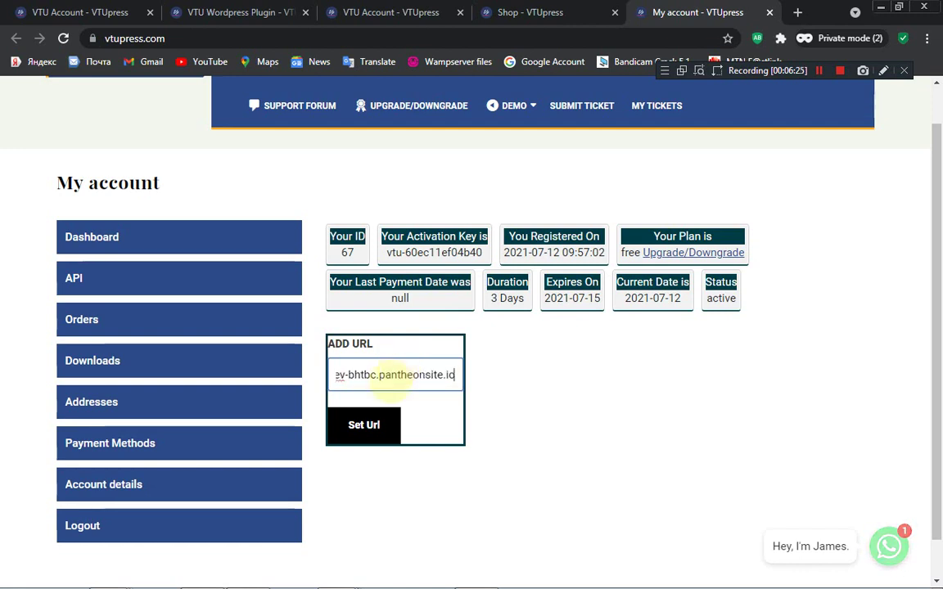
click(364, 425)
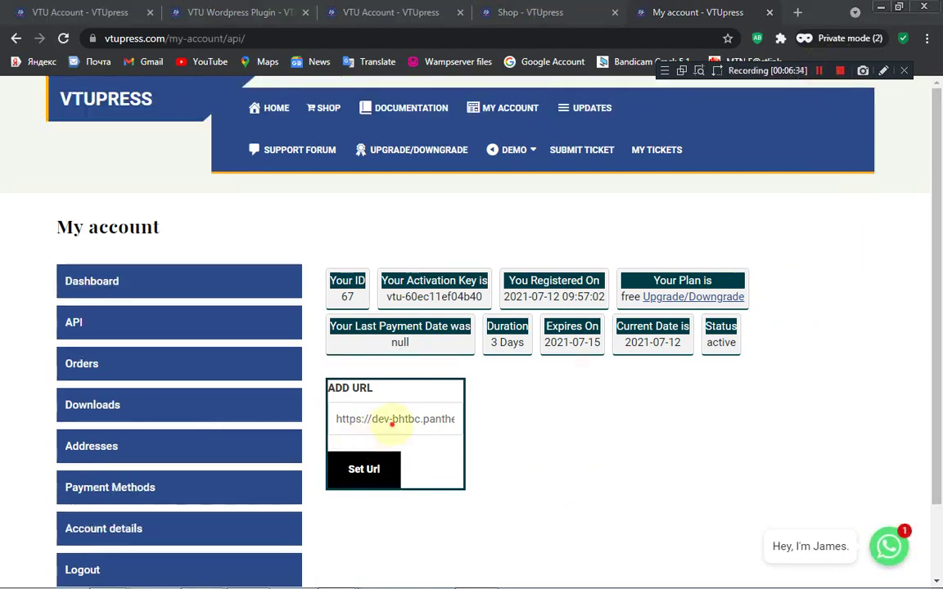
key(ctrl+v)
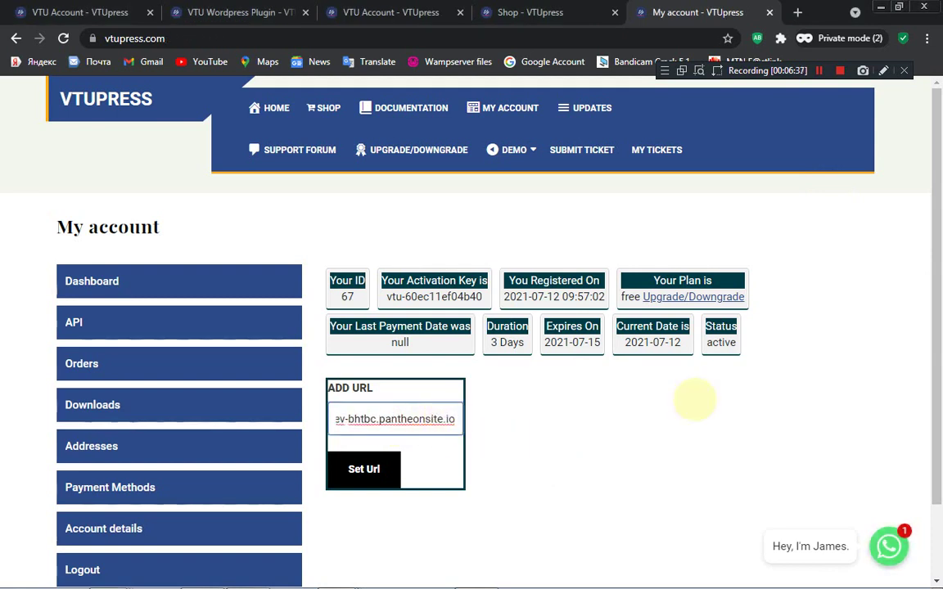
Copy the activation key from the VTUpress account and paste it as the API key on the WordPress VTU-Settings page.
drag(387, 299, 482, 299)
key(ctrl+c)
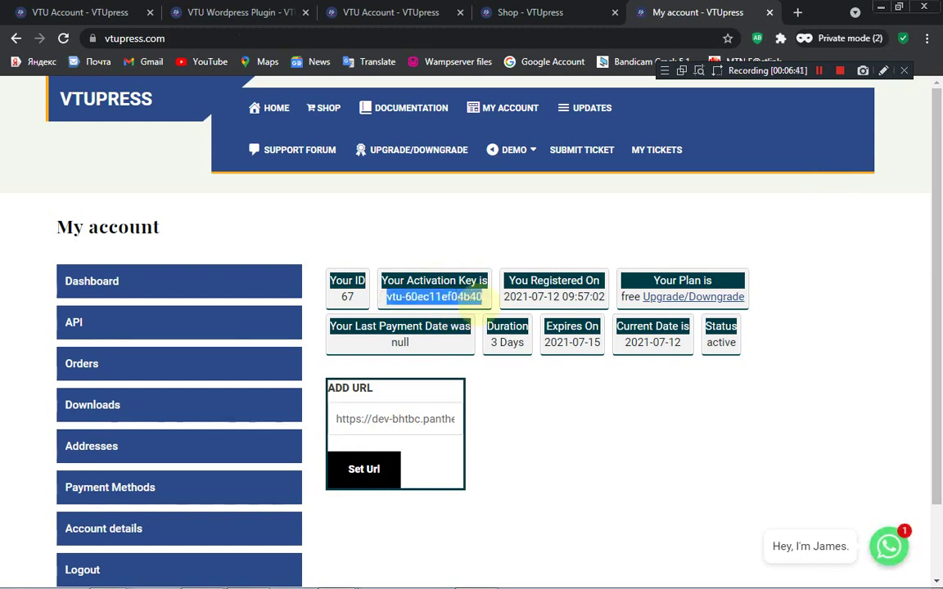
mouse_move(362, 555)
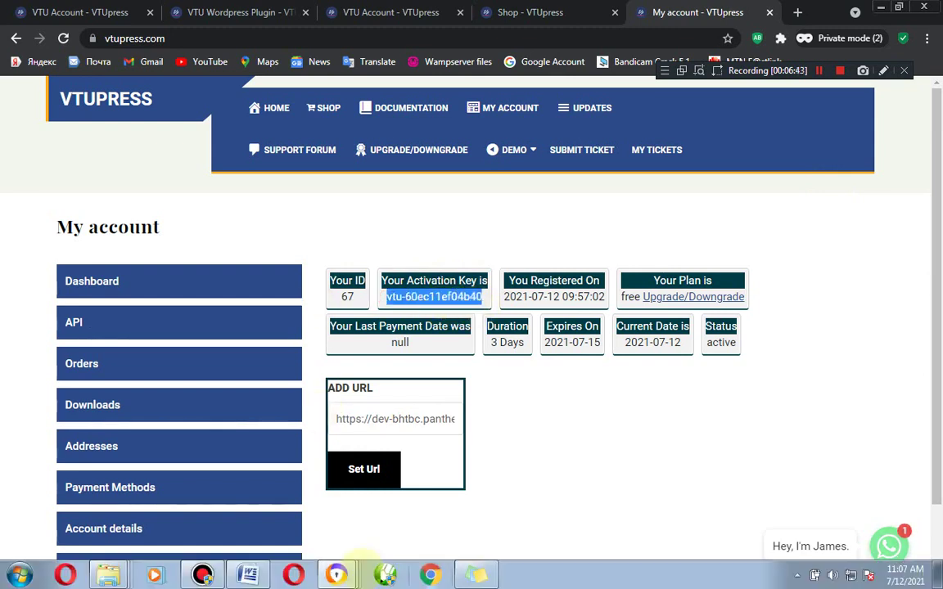
mouse_move(336, 573)
click(299, 493)
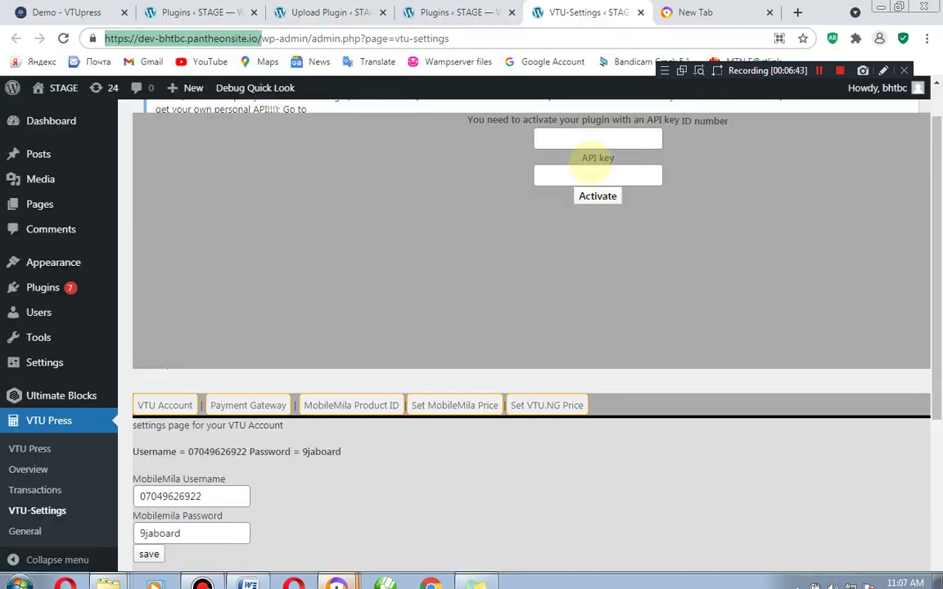
click(586, 172)
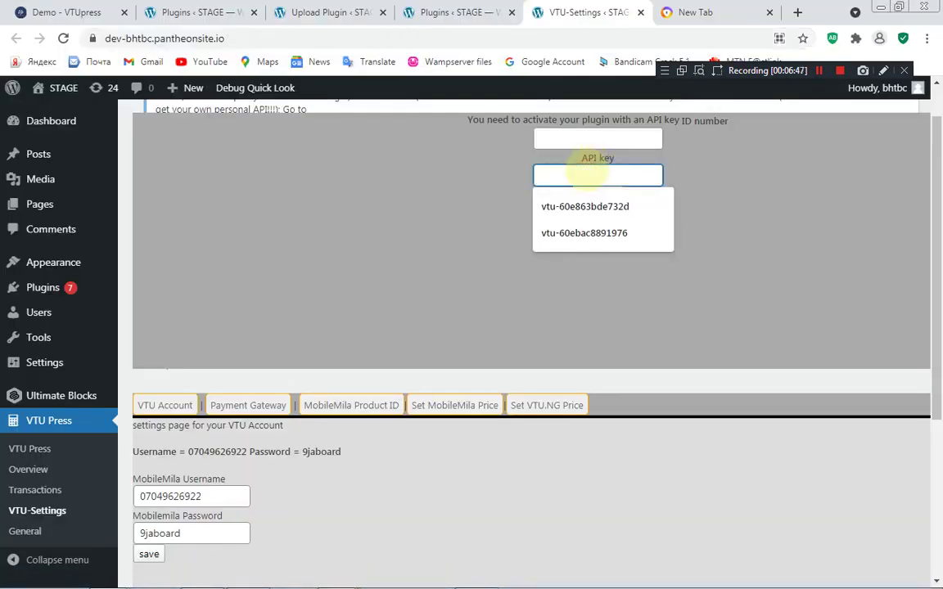
key(ctrl+v)
Enter the account's ID number, activate the plugin, and reload the settings page to clear the activation pop-up.
click(557, 139)
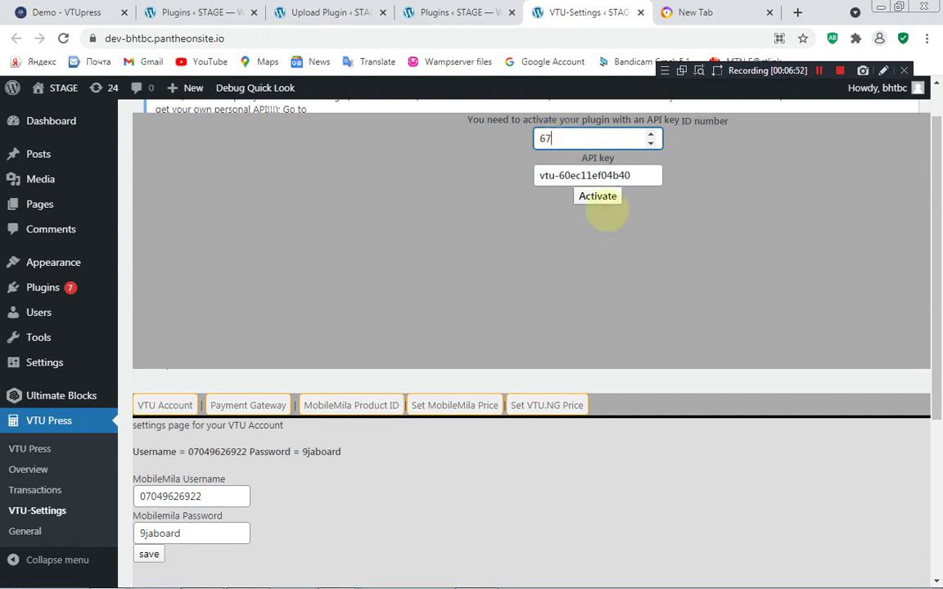
click(598, 199)
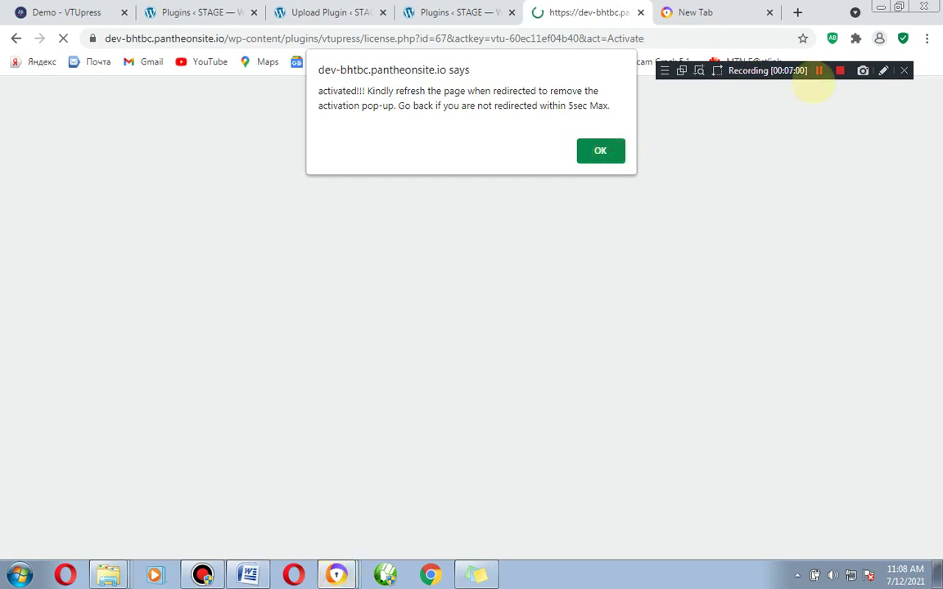
key(Return)
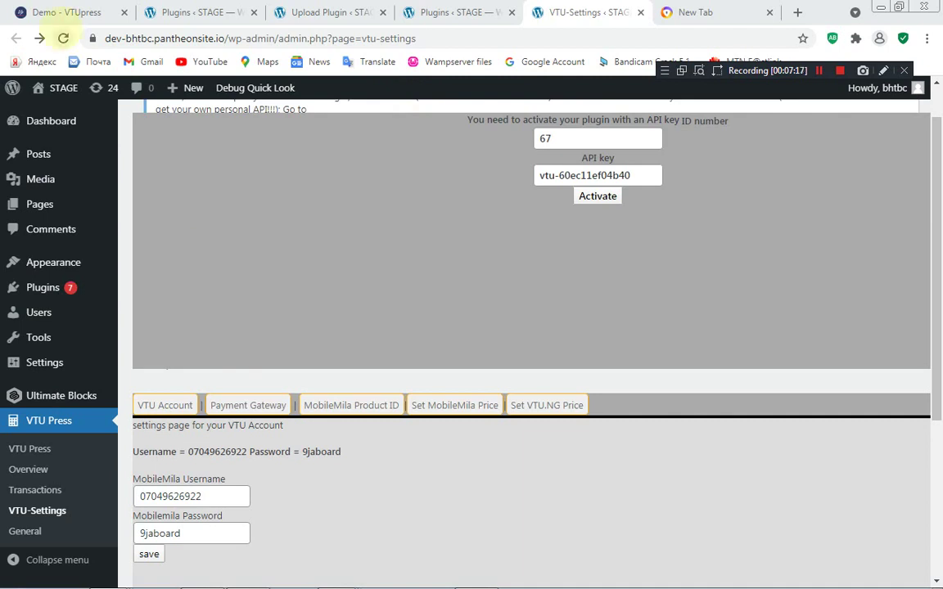
click(63, 38)
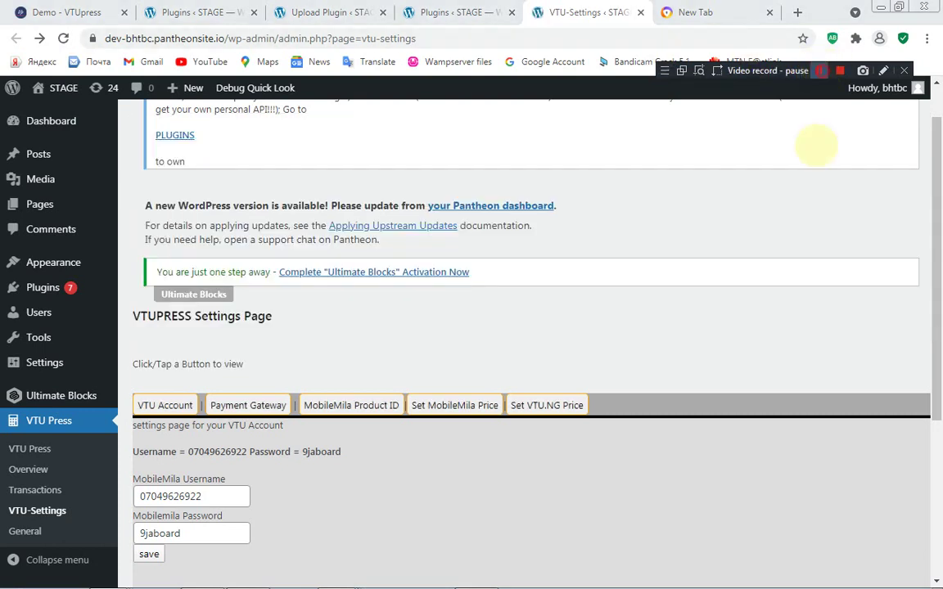
Look through the VTUPRESS Settings page, from the notices down to the VTU account fields and platform choice.
drag(932, 189, 937, 229)
scroll(938, 231, up, 2)
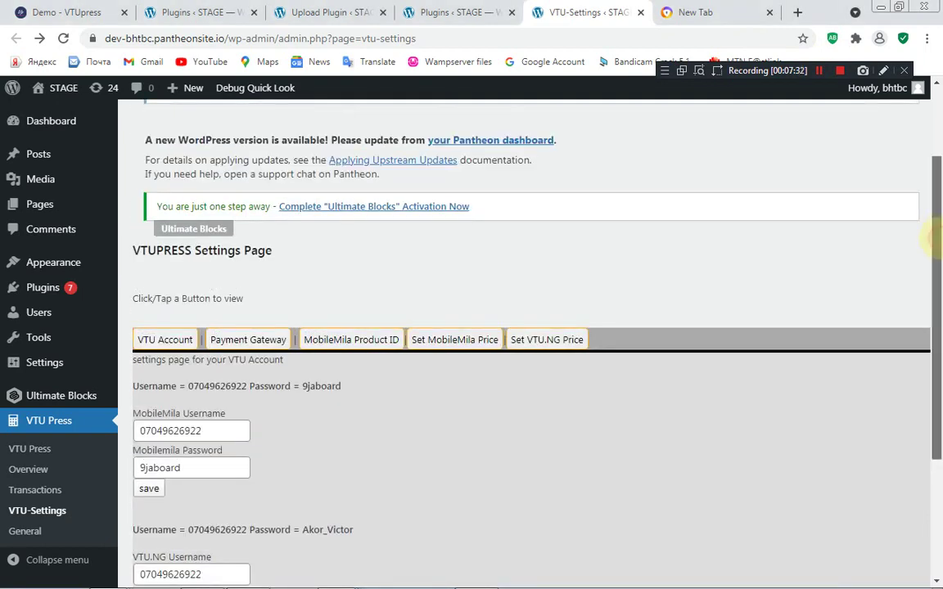
scroll(933, 303, up, 1)
scroll(933, 316, down, 4)
drag(934, 316, 934, 260)
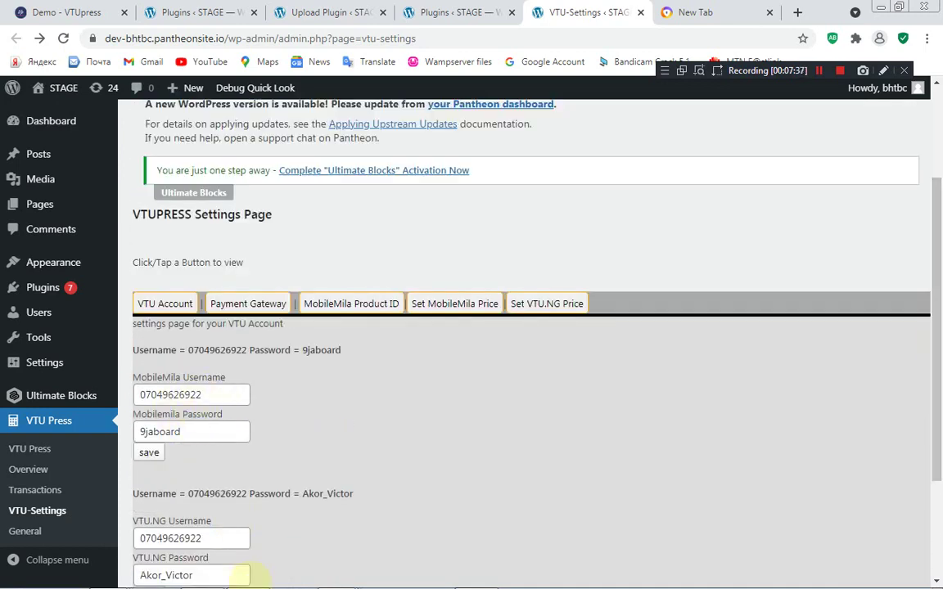
scroll(937, 347, down, 7)
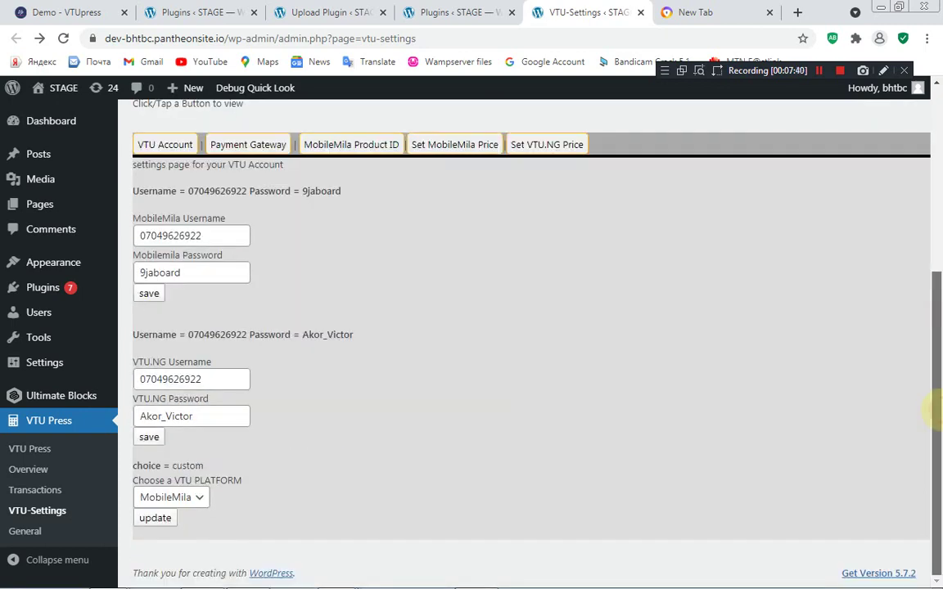
scroll(938, 372, up, 3)
scroll(934, 377, up, 1)
scroll(547, 330, down, 1)
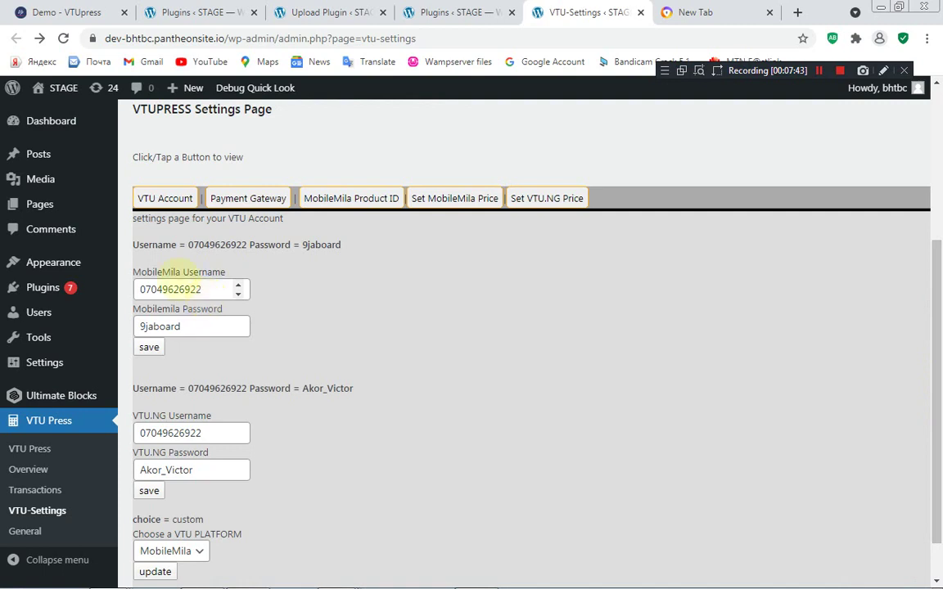
Examine the MobileMila and VTU.NG username and password fields, and the VTU platform choice below them.
double_click(147, 272)
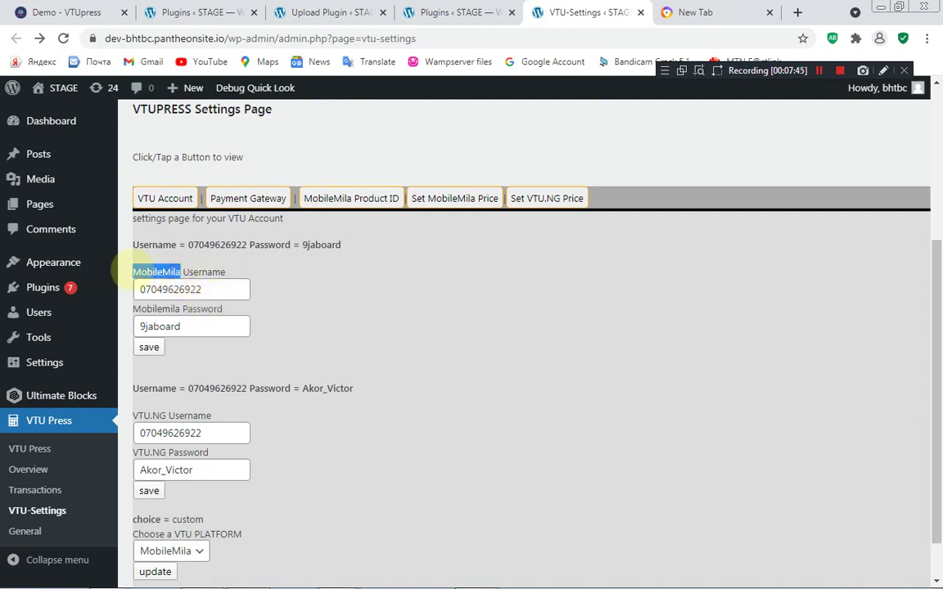
drag(164, 416, 135, 416)
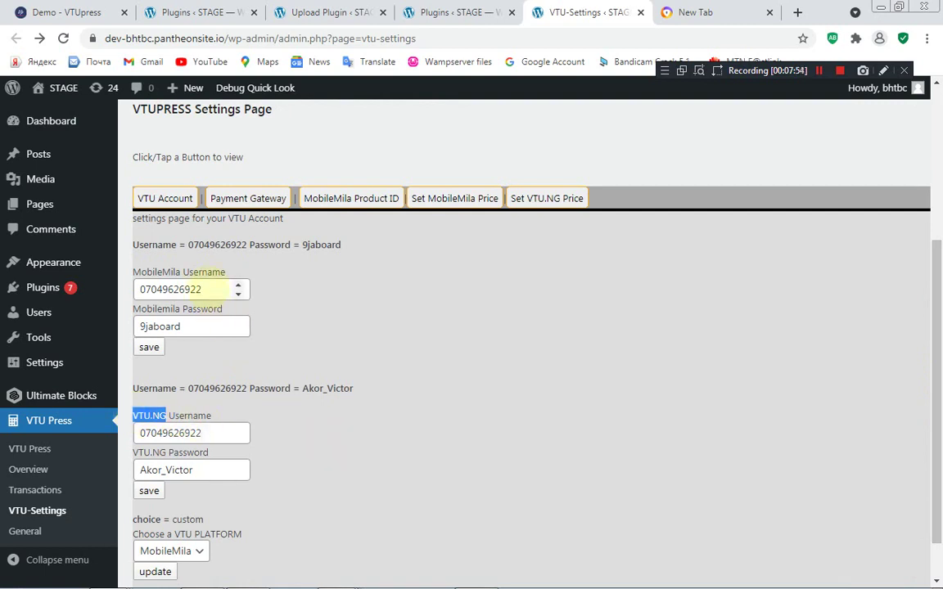
drag(208, 289, 95, 264)
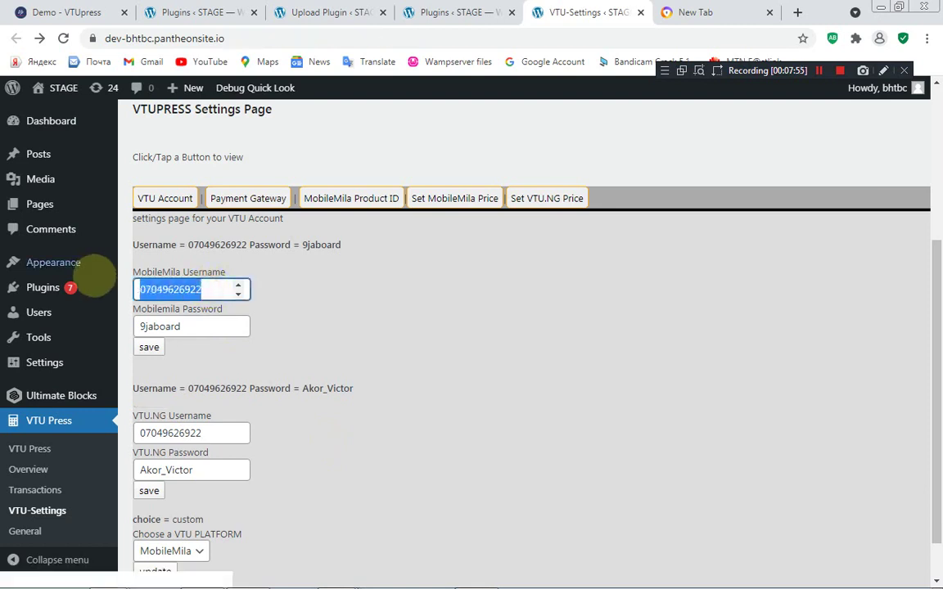
click(270, 326)
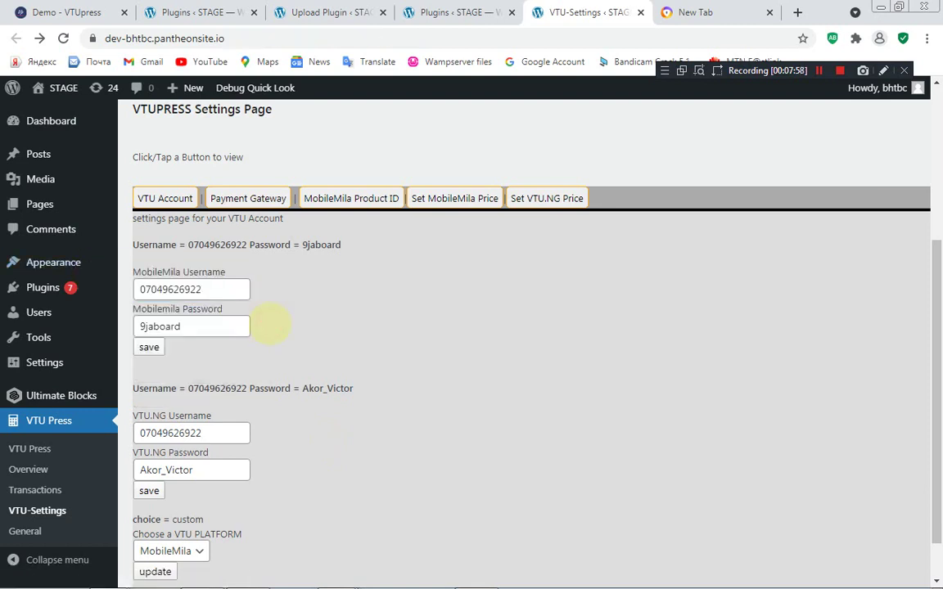
click(205, 290)
drag(185, 290, 197, 270)
click(226, 311)
click(210, 325)
drag(165, 416, 134, 416)
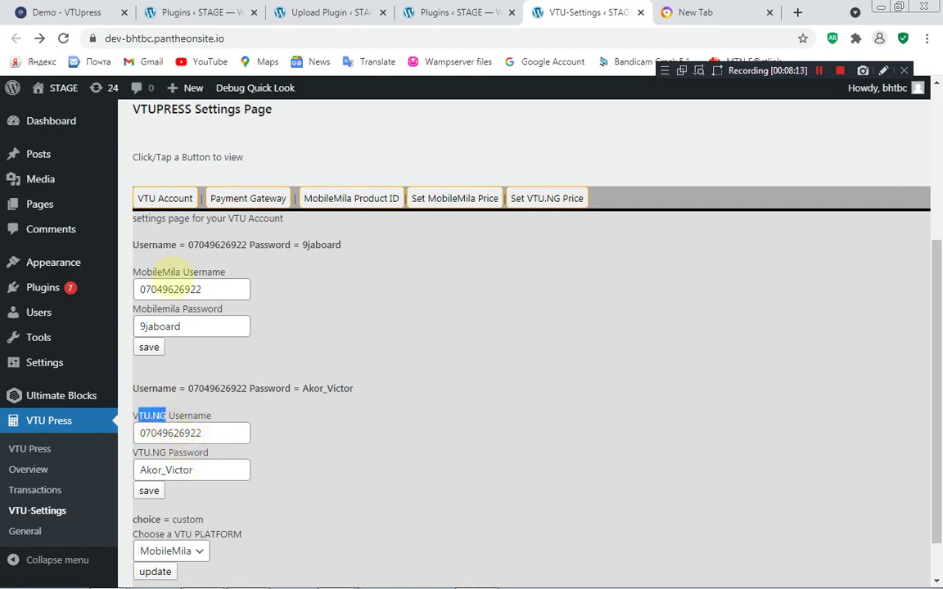
drag(180, 272, 133, 272)
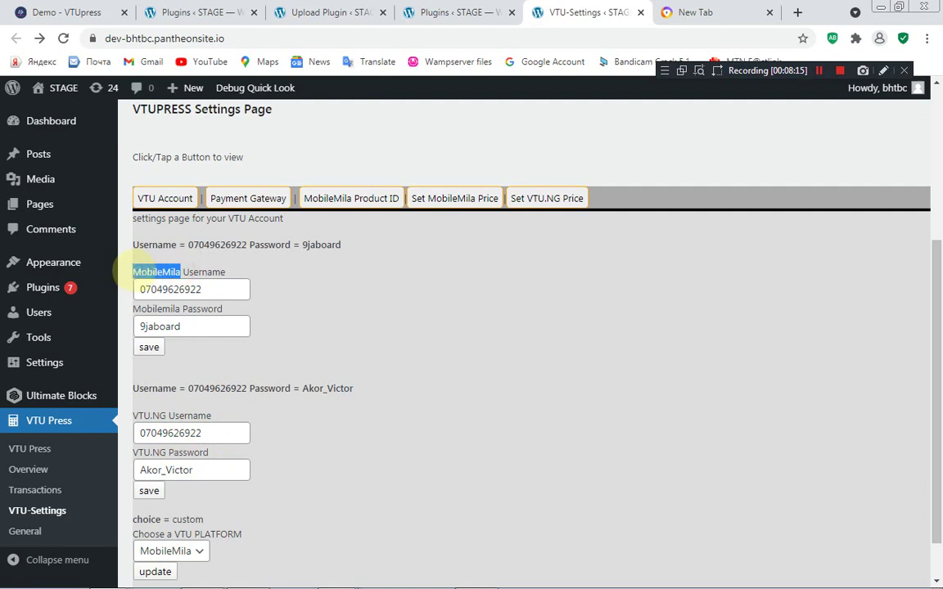
click(391, 392)
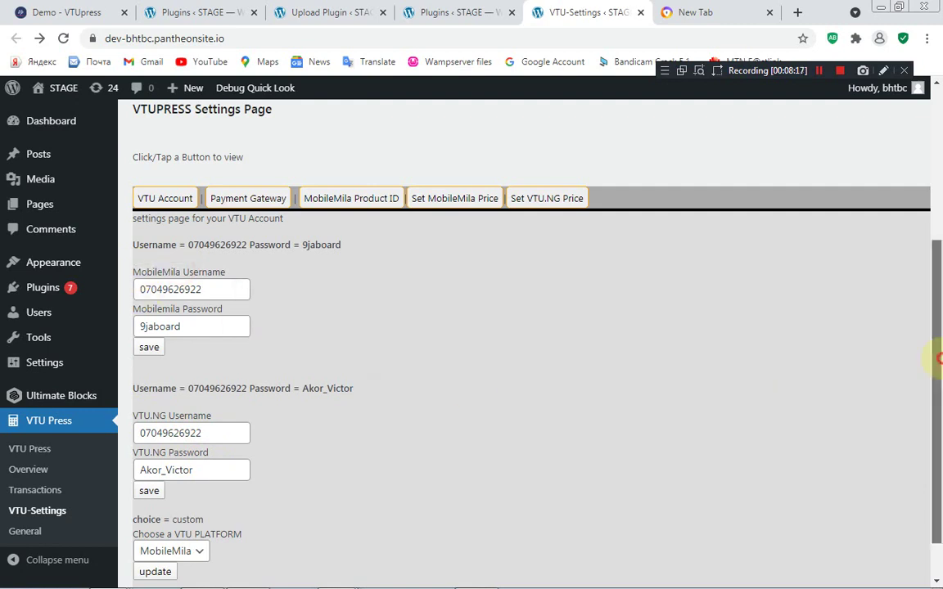
drag(937, 357, 934, 432)
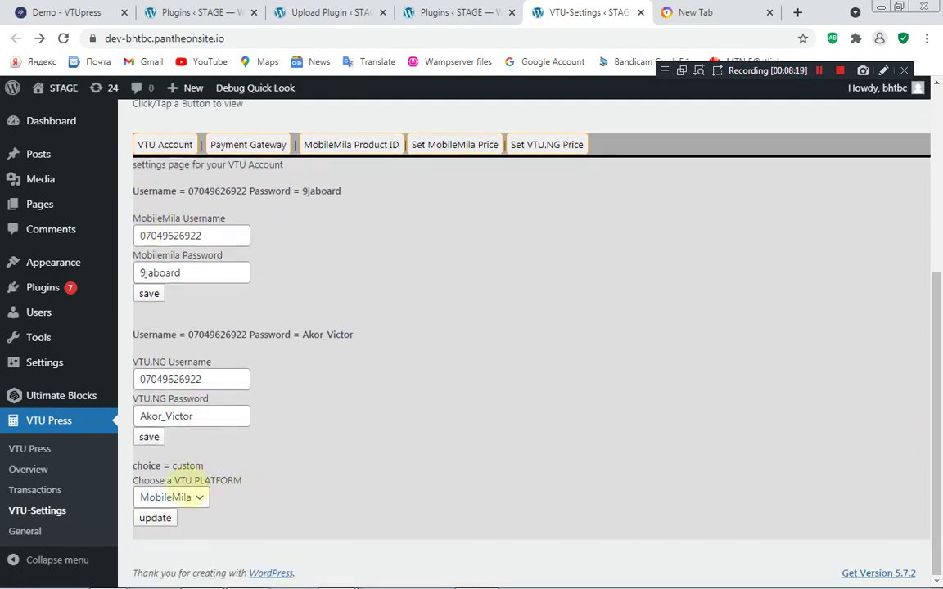
Review the available VTU platform options alongside the current choice shown above them.
click(194, 496)
click(250, 505)
click(193, 497)
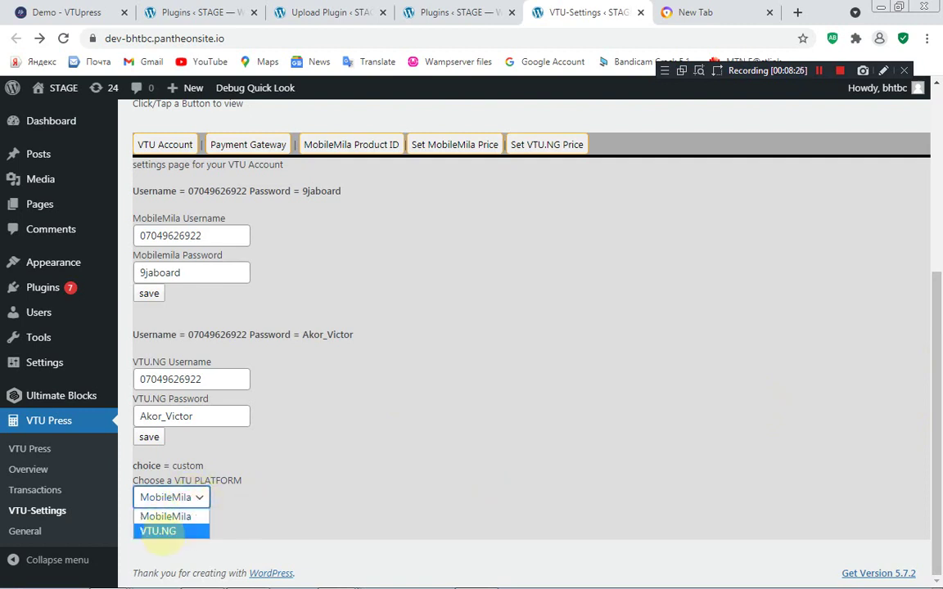
click(208, 468)
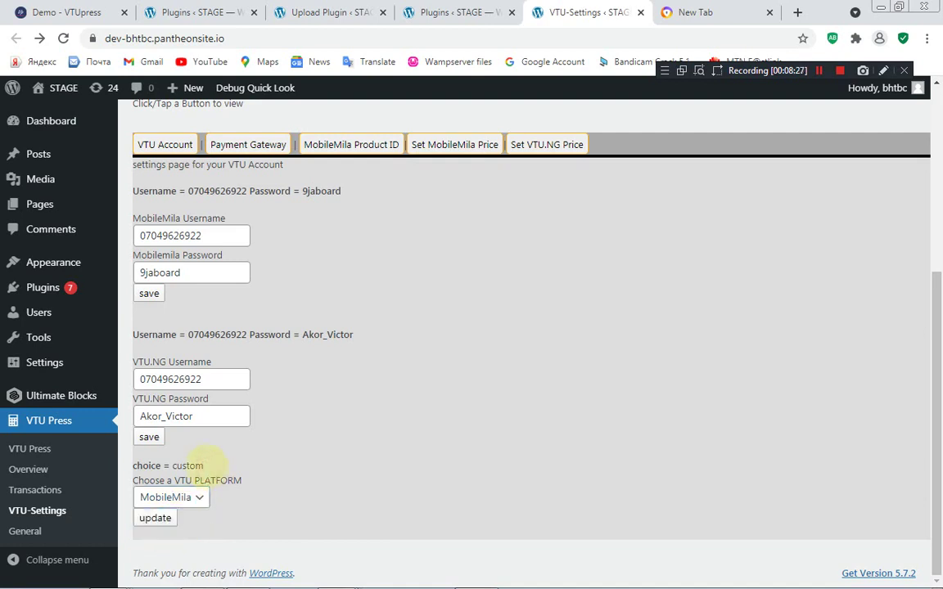
double_click(187, 466)
click(186, 497)
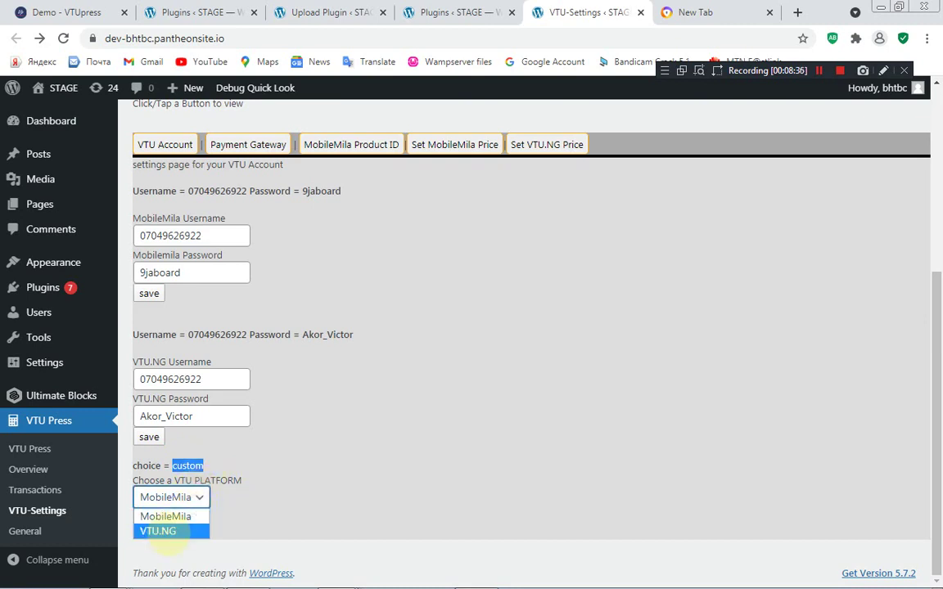
click(168, 517)
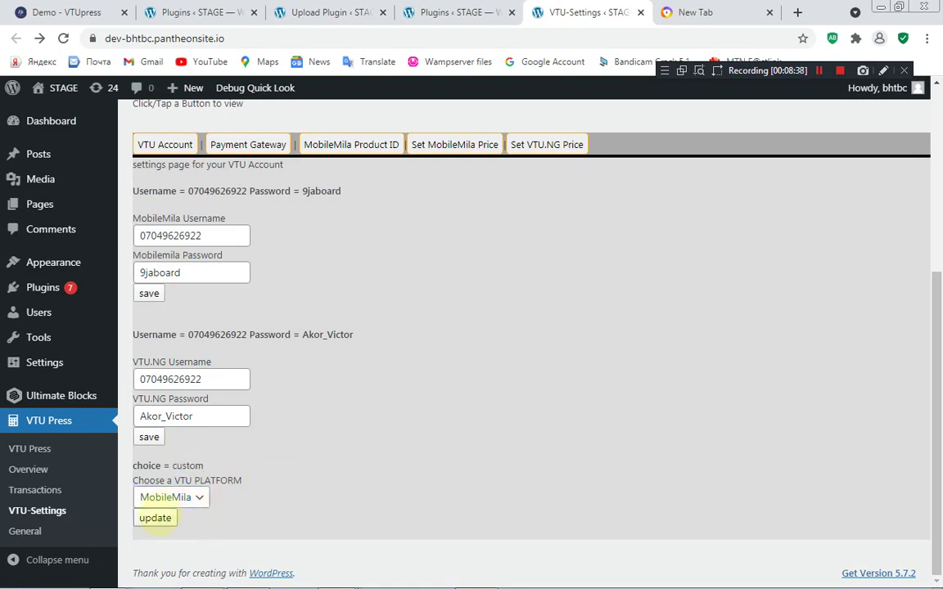
Select VTU.NG as the VTU platform, check its username and password fields, and update the platform choice.
click(173, 497)
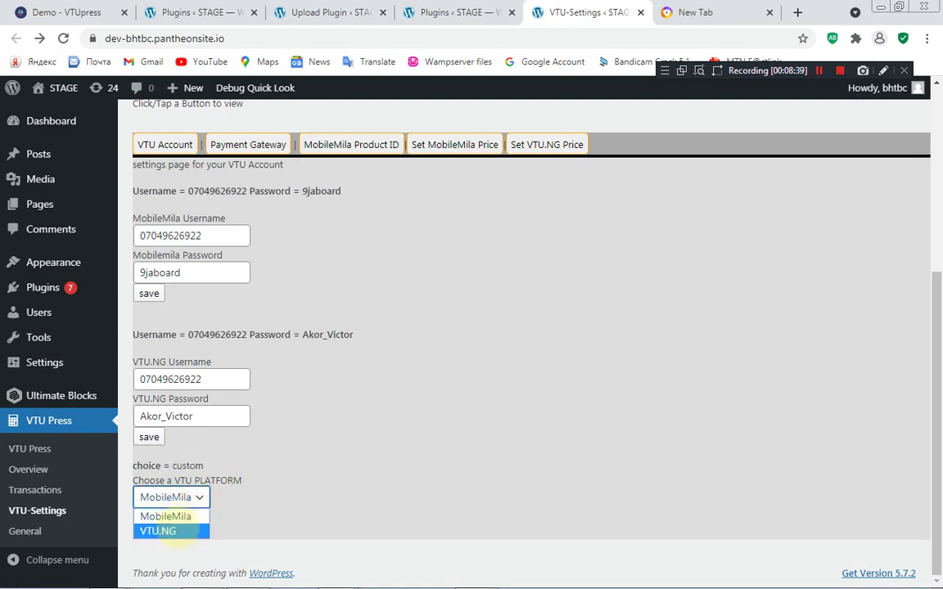
click(168, 531)
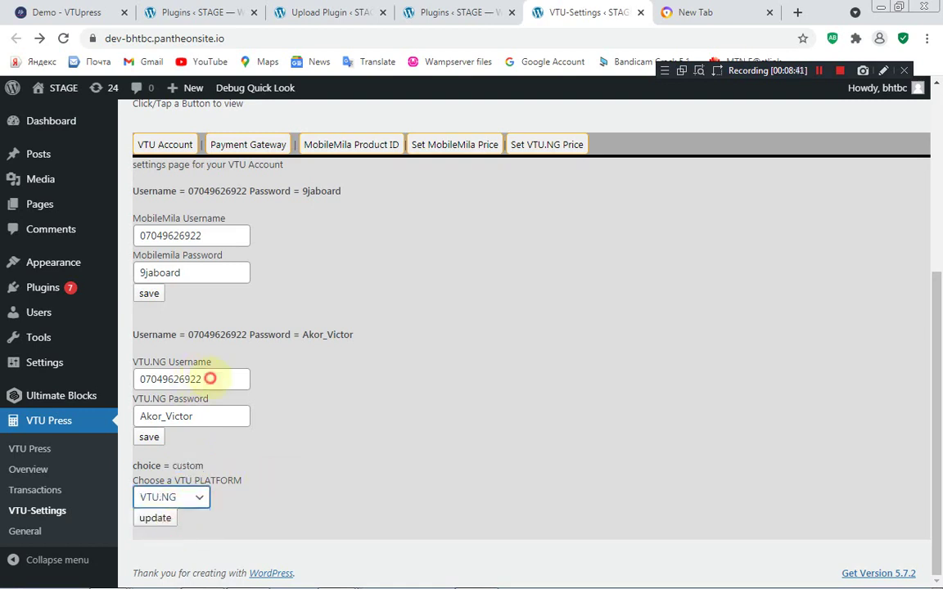
drag(211, 378, 116, 362)
click(204, 415)
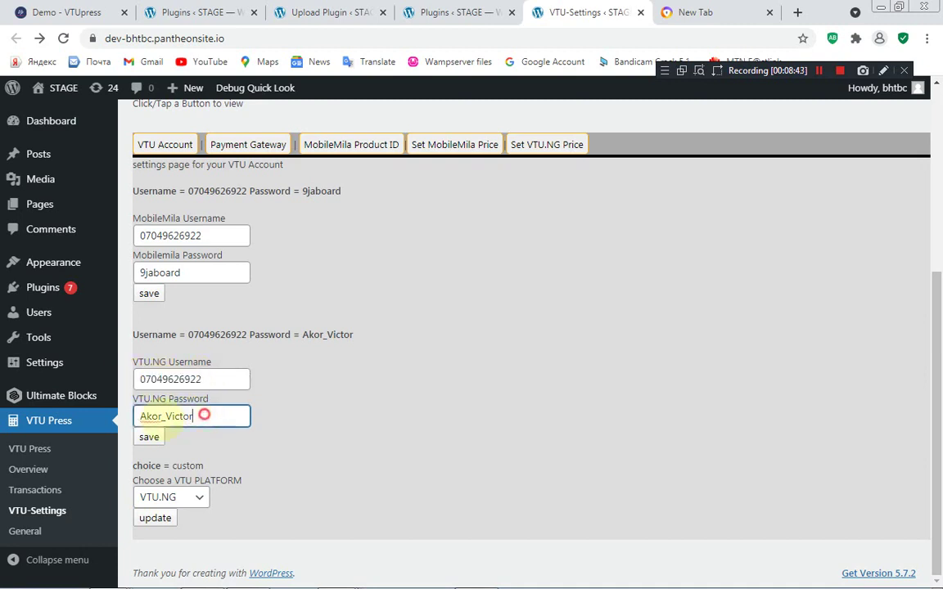
drag(204, 415, 48, 415)
click(155, 518)
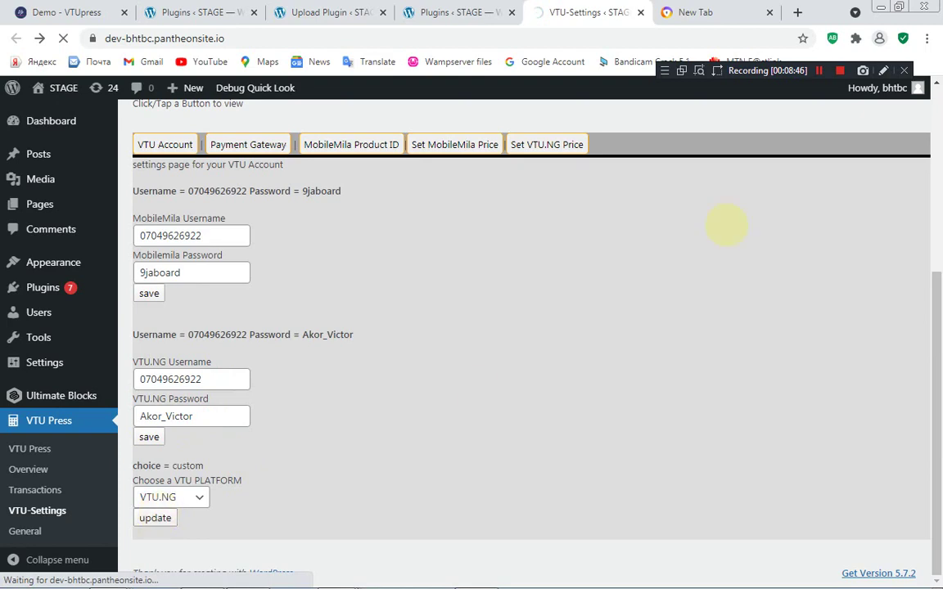
click(818, 71)
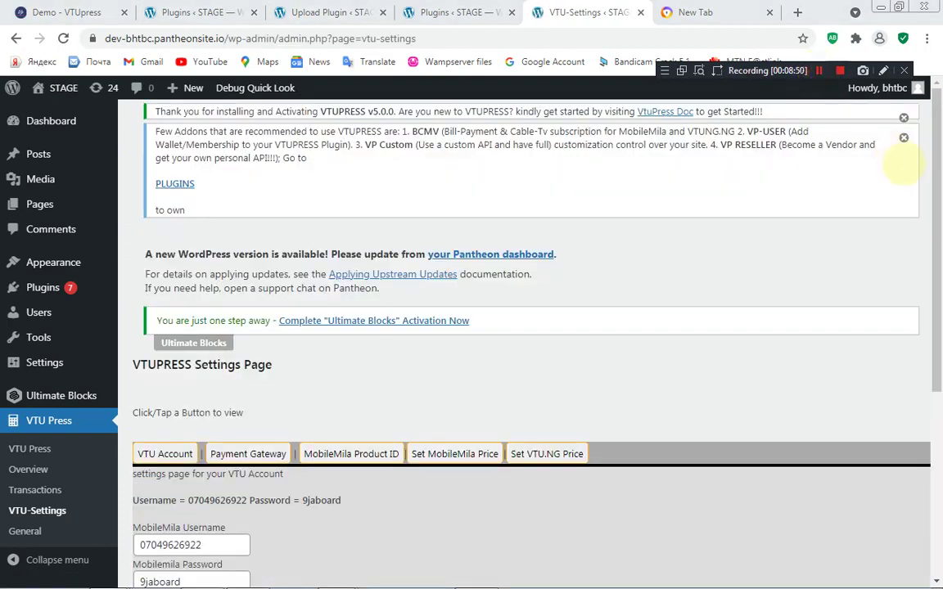
Check the saved platform choice against the VTU platform options and the VTU.NG account fields.
scroll(933, 237, down, 2)
scroll(934, 237, down, 3)
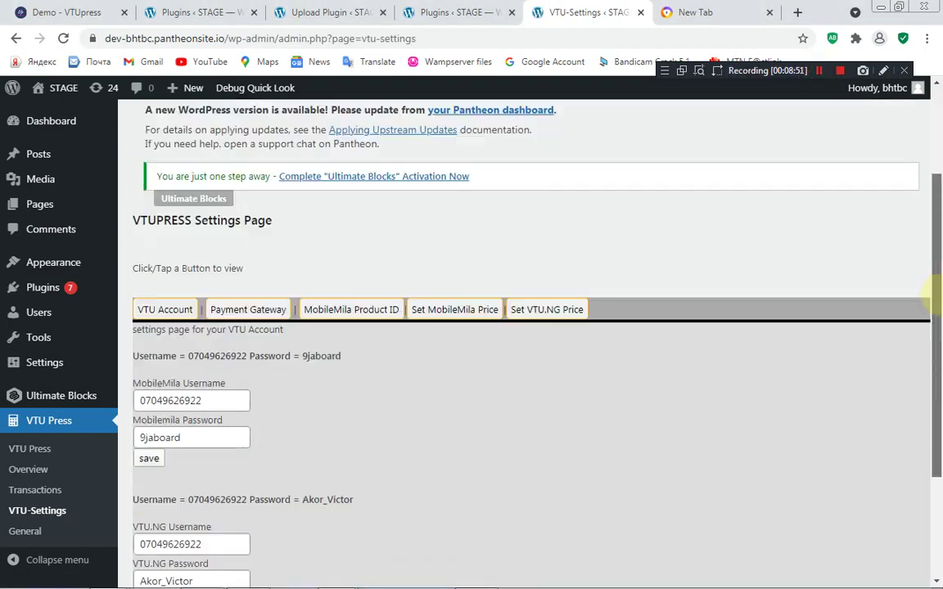
double_click(184, 466)
drag(152, 471, 131, 465)
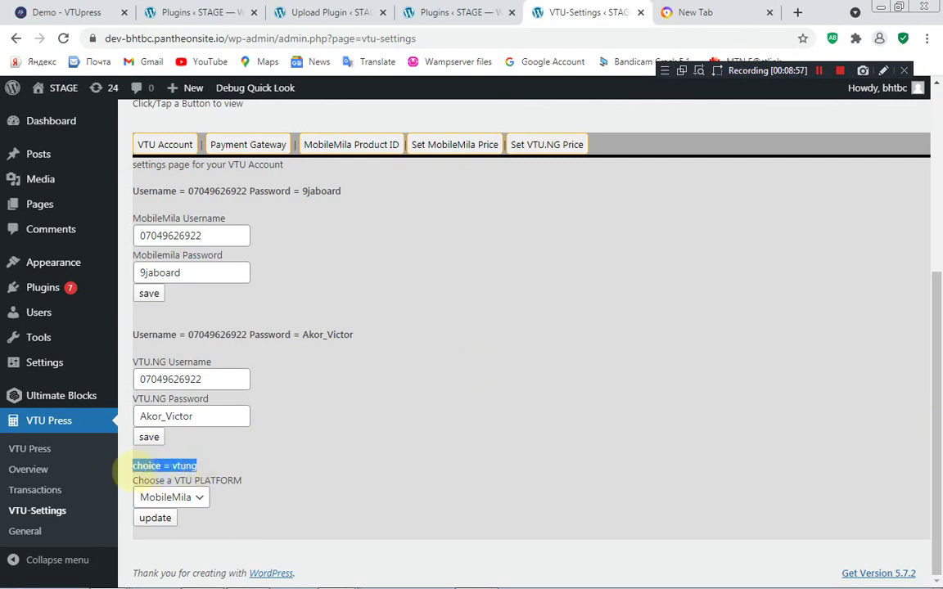
click(197, 497)
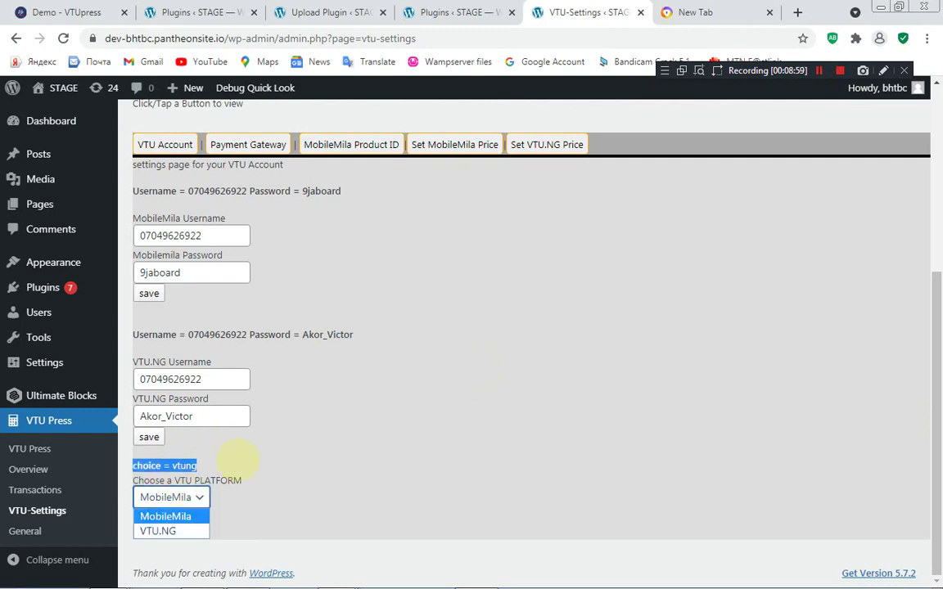
click(225, 447)
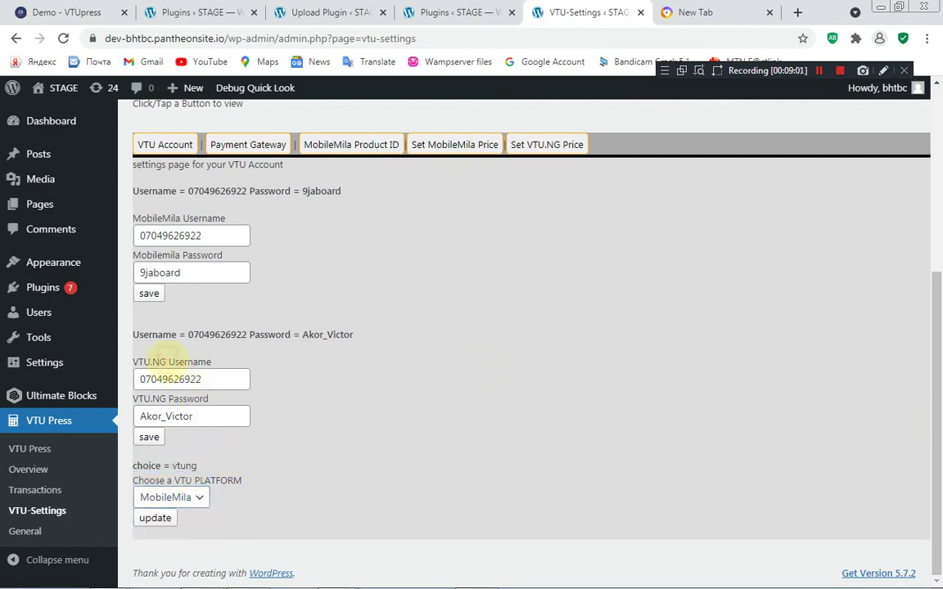
click(196, 497)
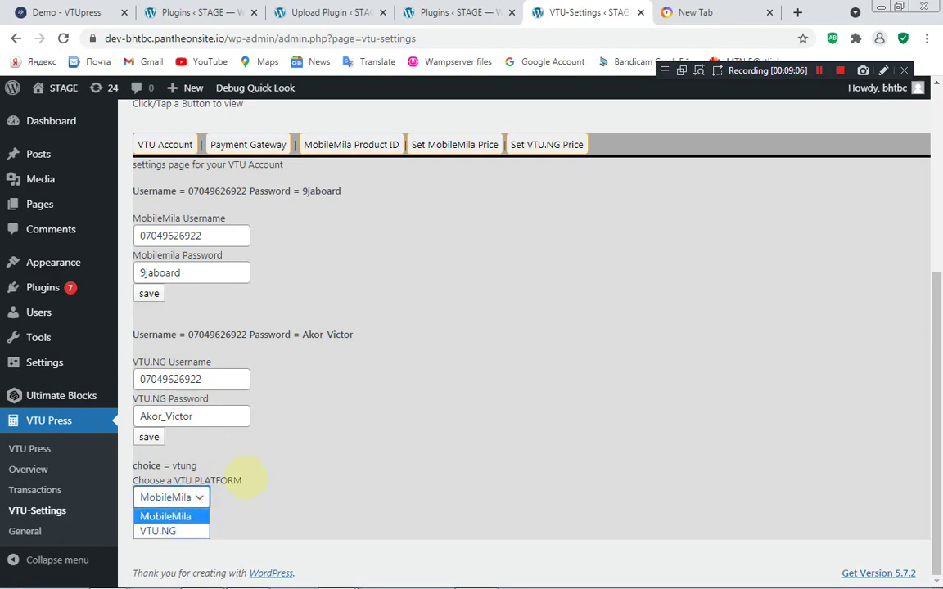
click(247, 480)
click(160, 519)
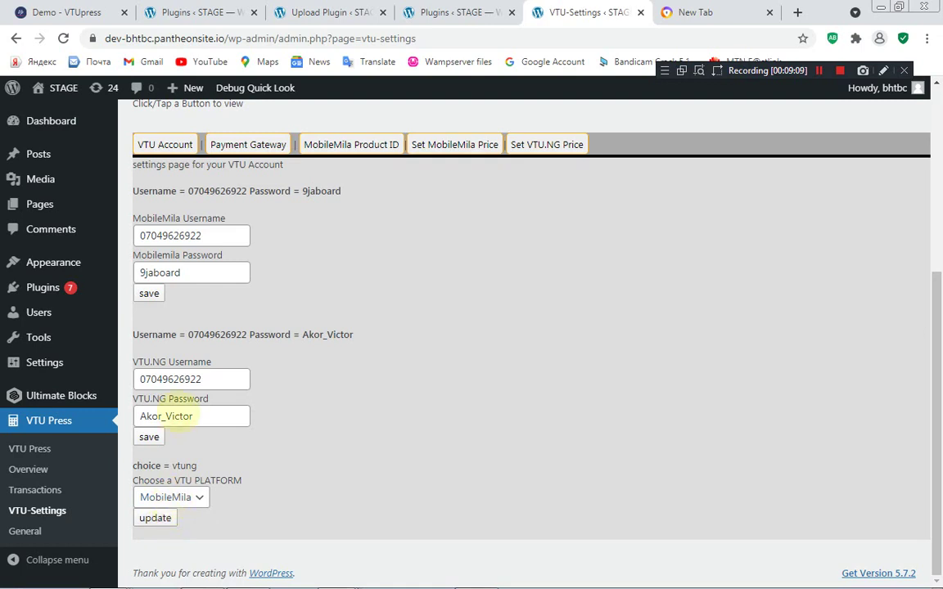
click(167, 362)
drag(167, 362, 122, 362)
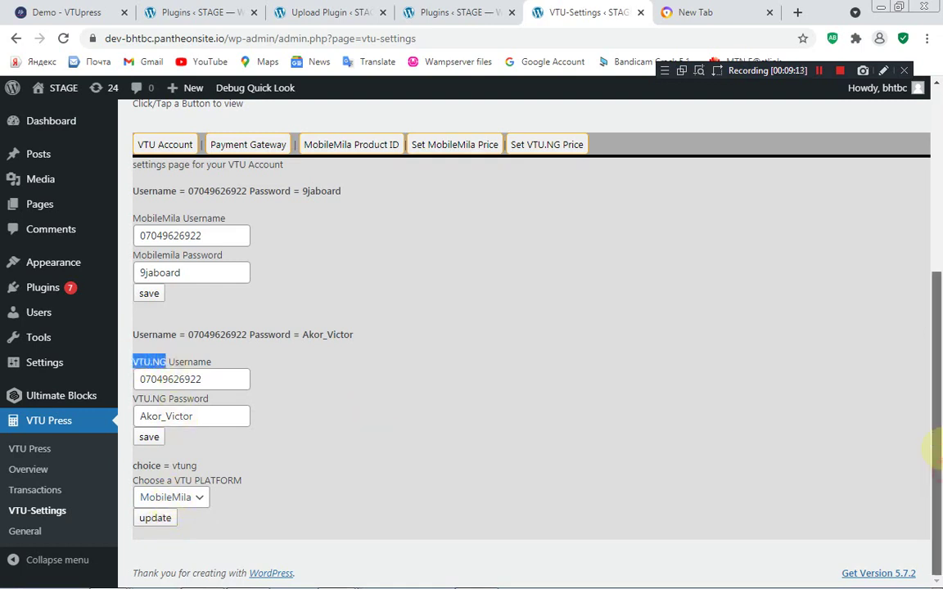
Open the Payment Gateway settings and examine the Flutterwave public key and secret key fields.
scroll(931, 509, up, 1)
scroll(491, 341, up, 3)
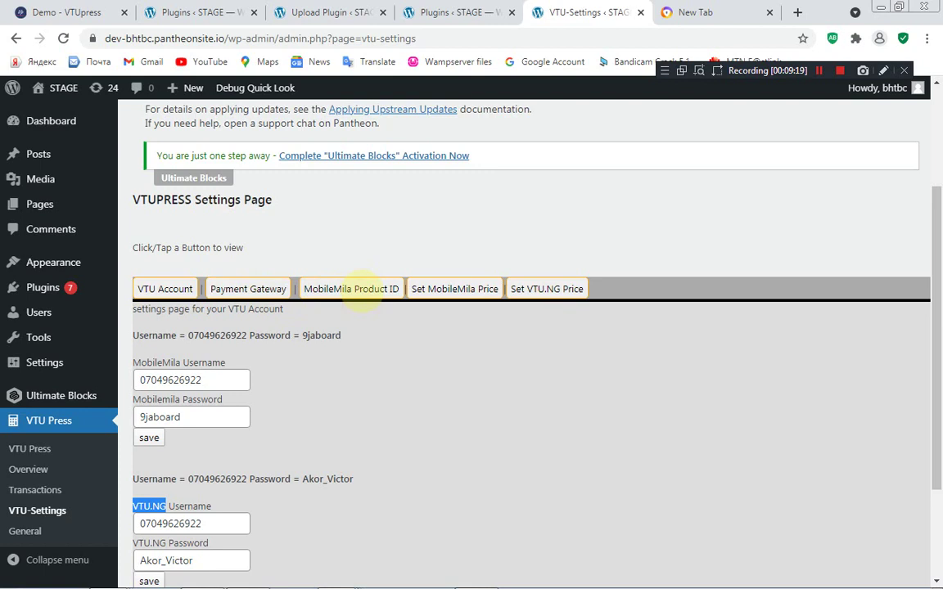
click(248, 289)
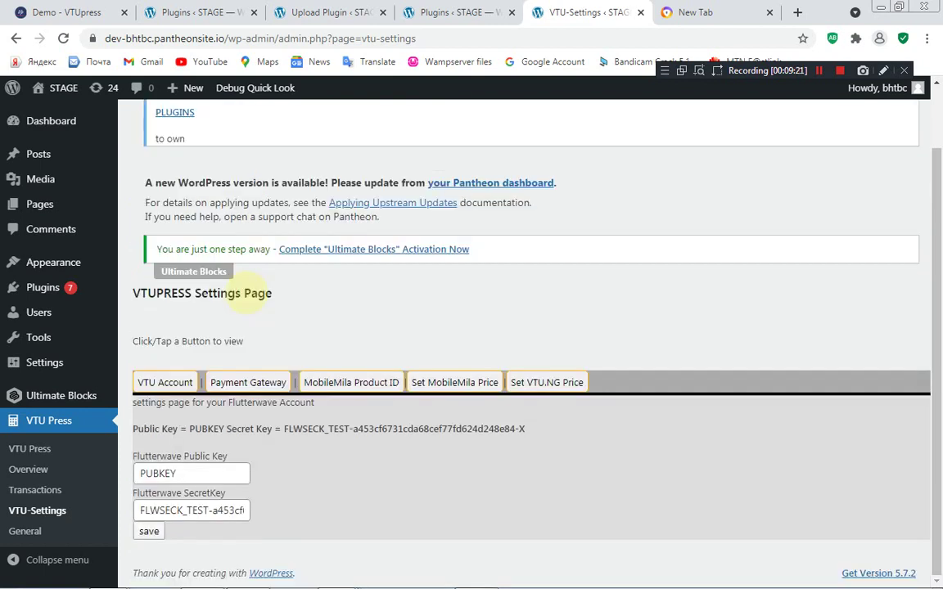
drag(283, 429, 543, 432)
click(537, 430)
drag(287, 429, 548, 442)
click(514, 427)
click(282, 429)
drag(282, 429, 542, 415)
click(176, 511)
key(ctrl+a)
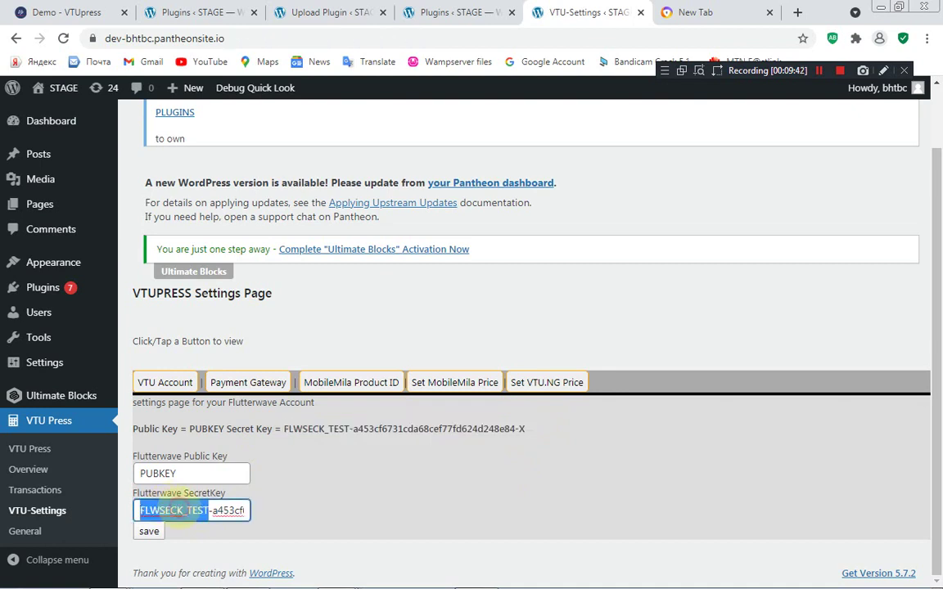
click(176, 510)
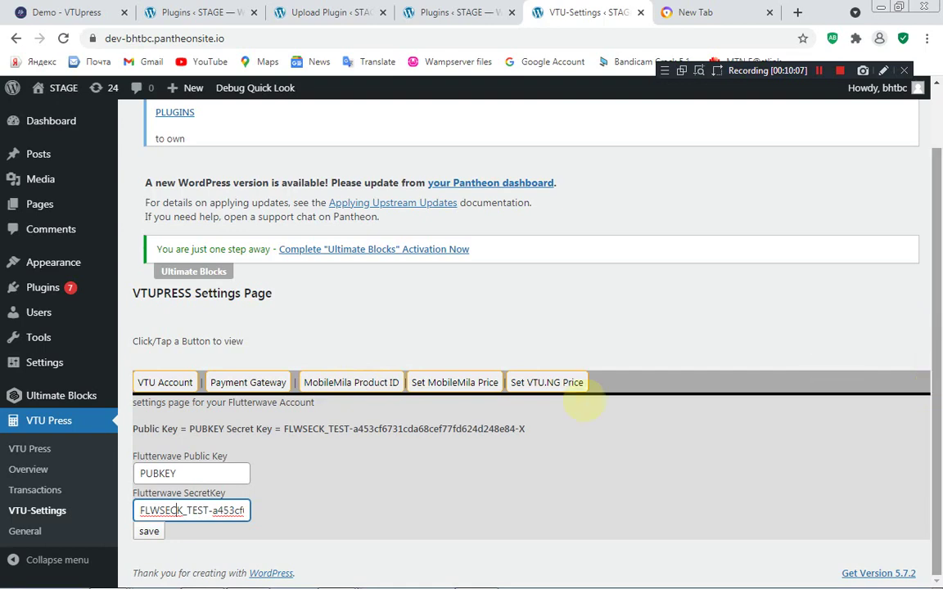
View the MobileMila data plan price settings and compare them with the VTU.NG price settings.
click(397, 345)
click(442, 383)
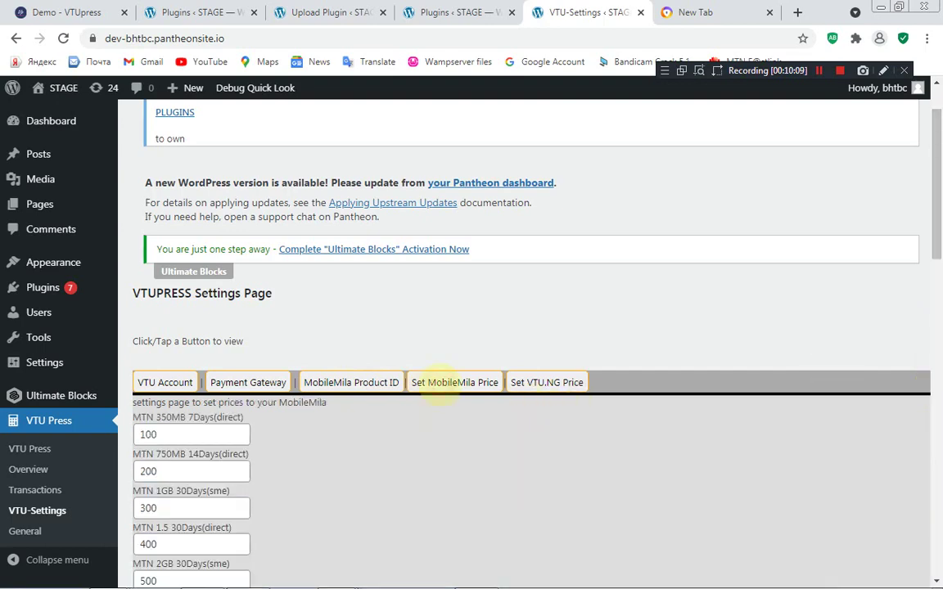
drag(936, 204, 935, 244)
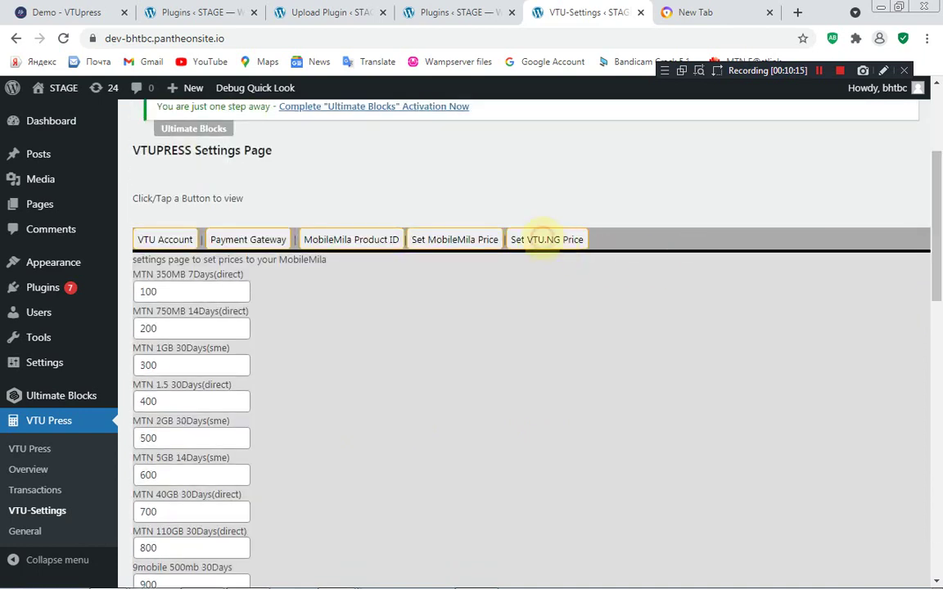
click(548, 239)
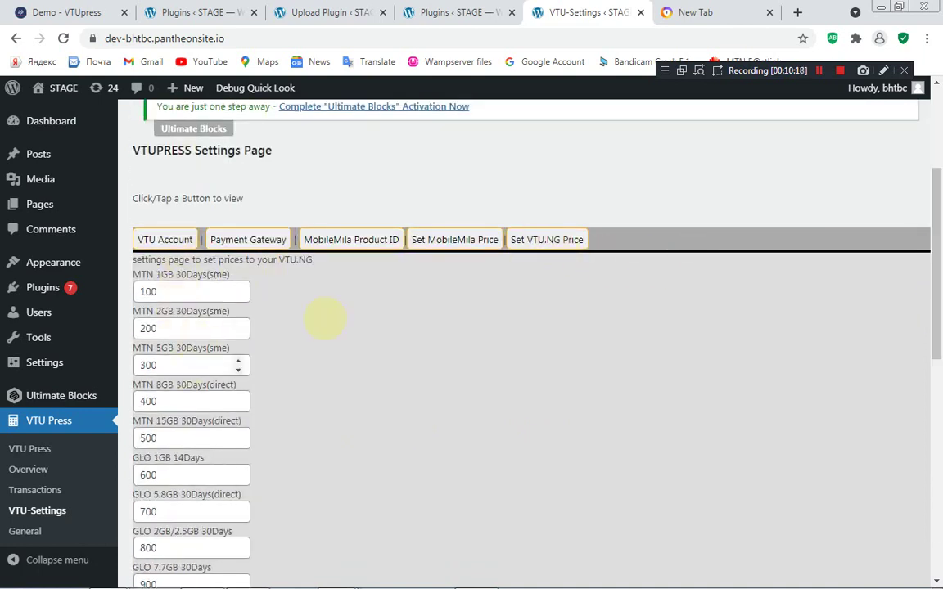
drag(934, 286, 933, 289)
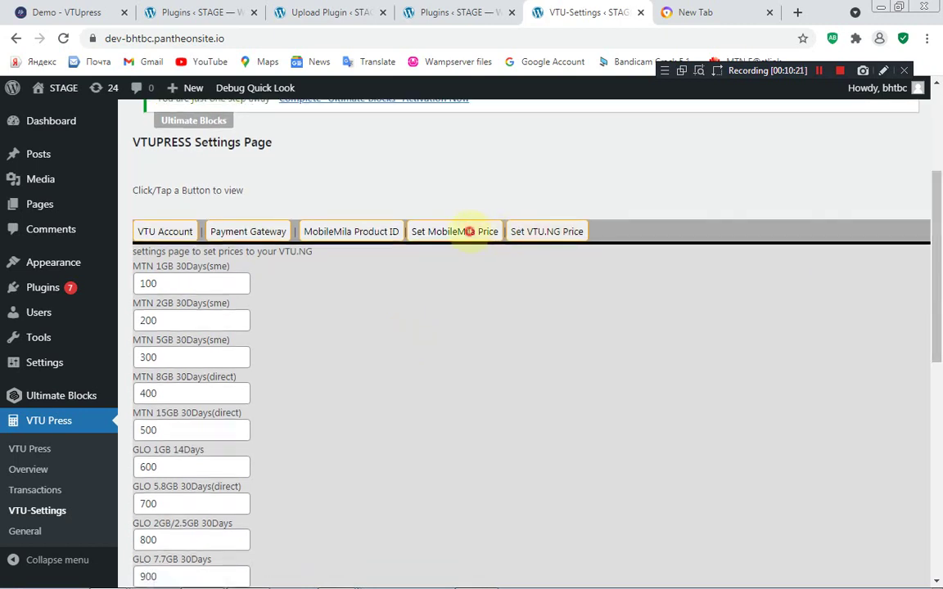
click(463, 232)
click(532, 236)
drag(128, 246, 314, 255)
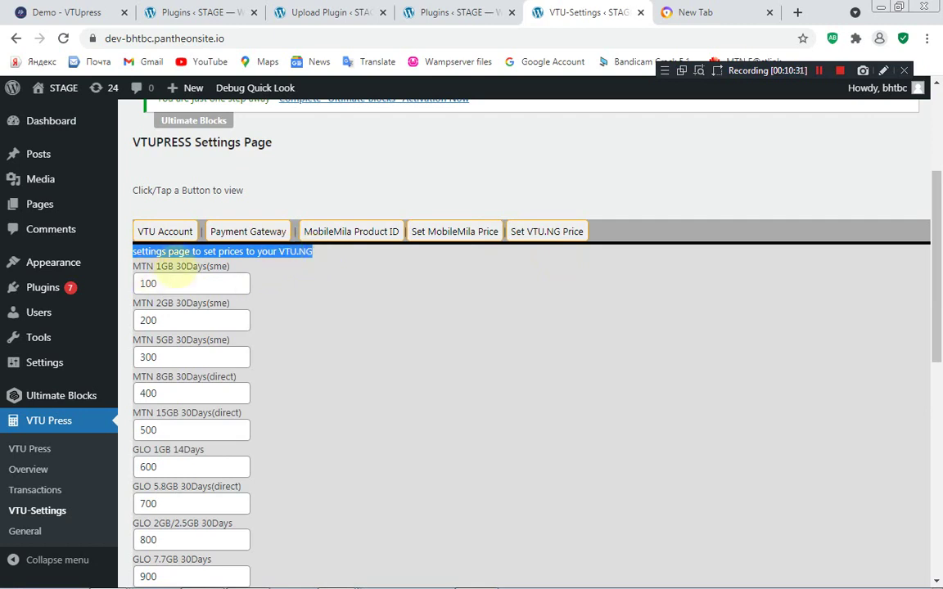
Examine the VTU.NG price fields for the MTN 1GB, 2GB and 5GB plans, and recheck the MobileMila price page.
click(176, 283)
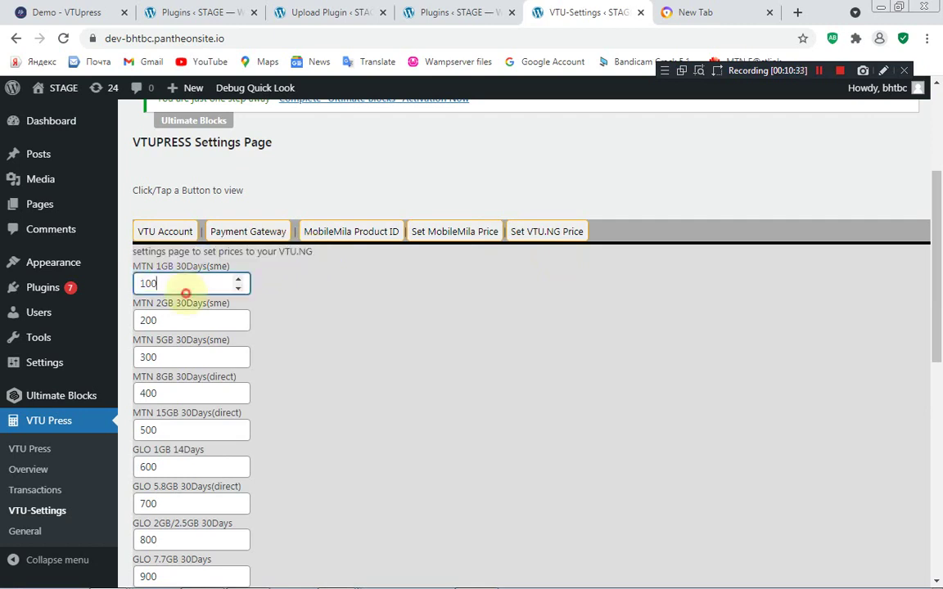
click(167, 321)
click(171, 357)
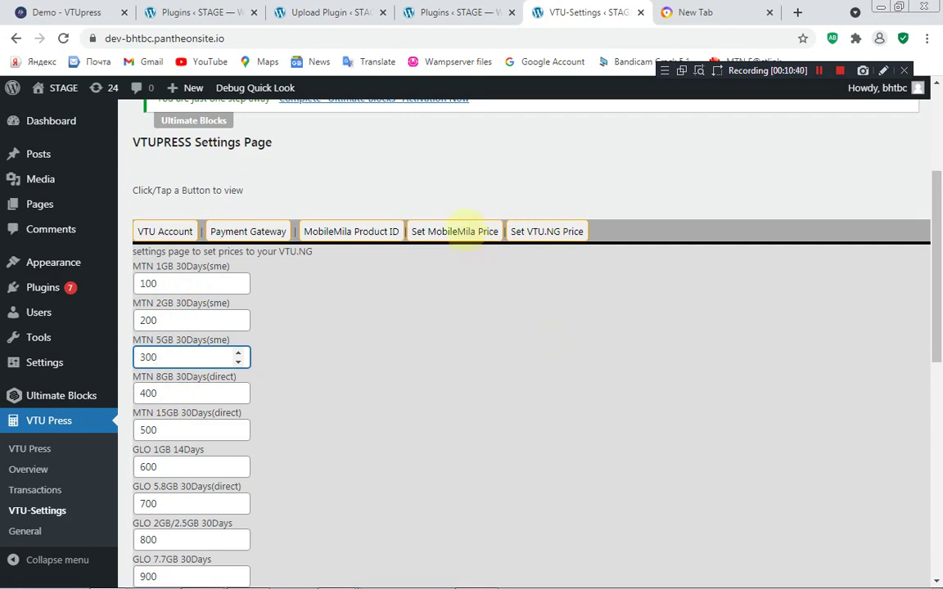
drag(280, 251, 305, 251)
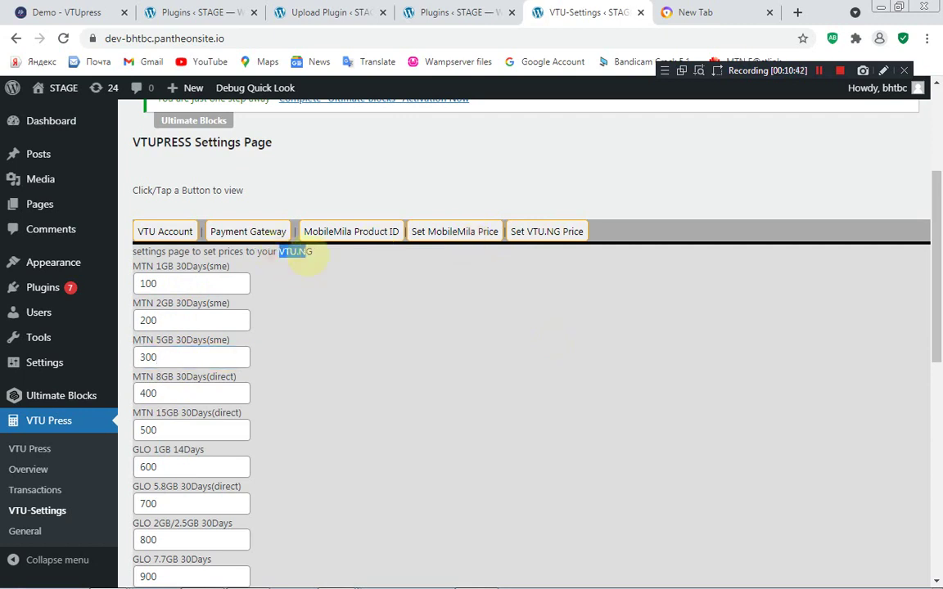
click(414, 233)
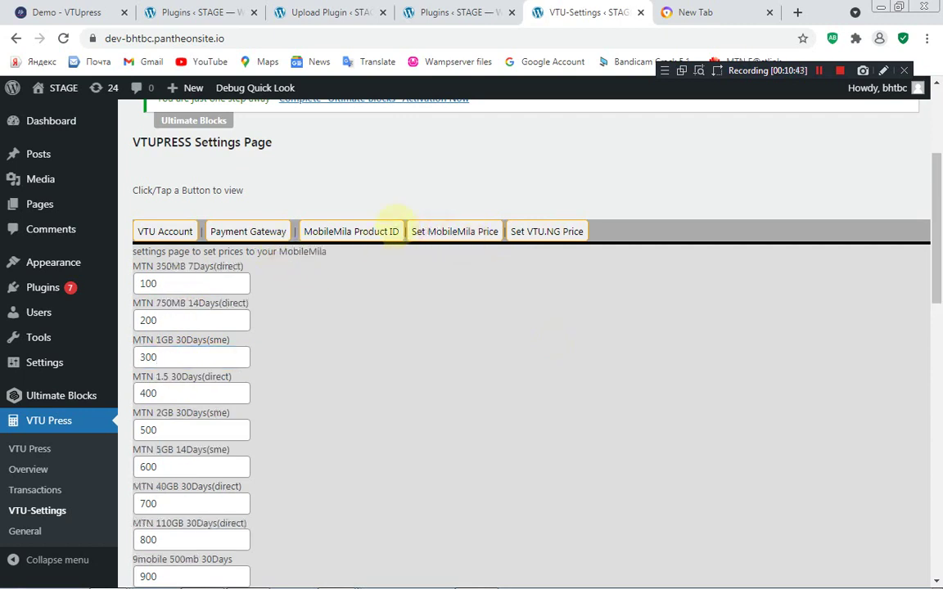
click(527, 220)
click(529, 223)
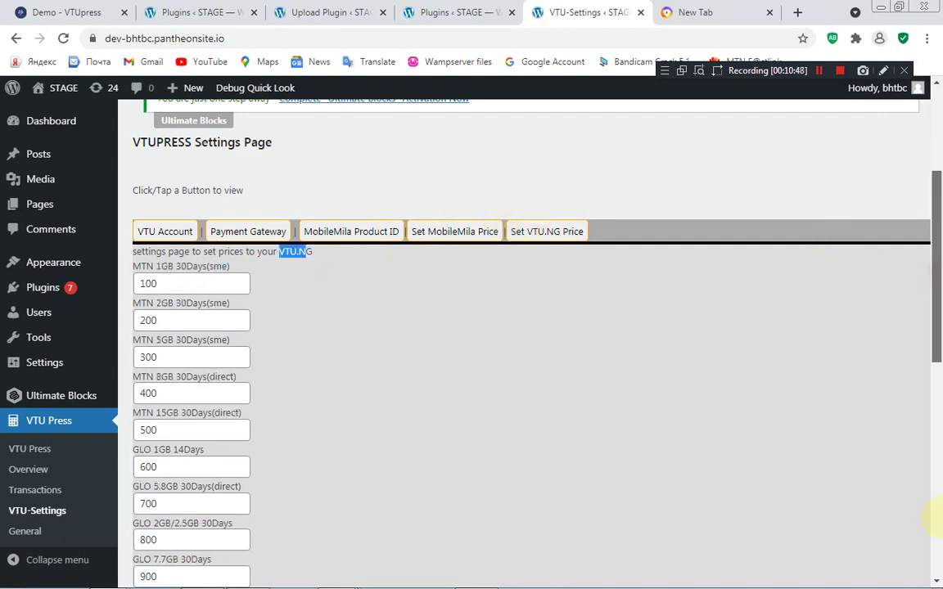
Look through the whole VTU.NG price list, from the MTN plans to the 9mobile plans.
scroll(929, 520, down, 6)
scroll(933, 576, down, 2)
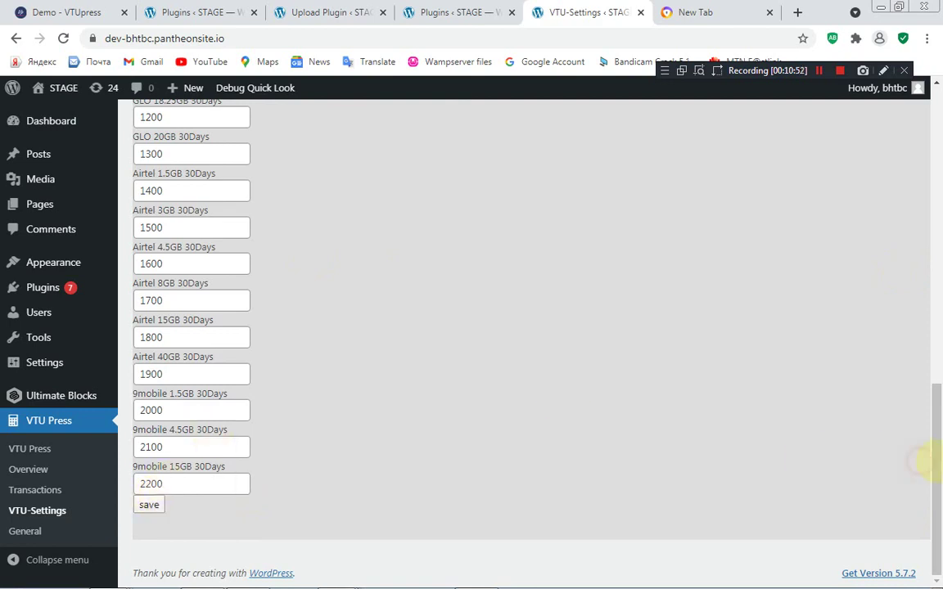
scroll(908, 410, up, 5)
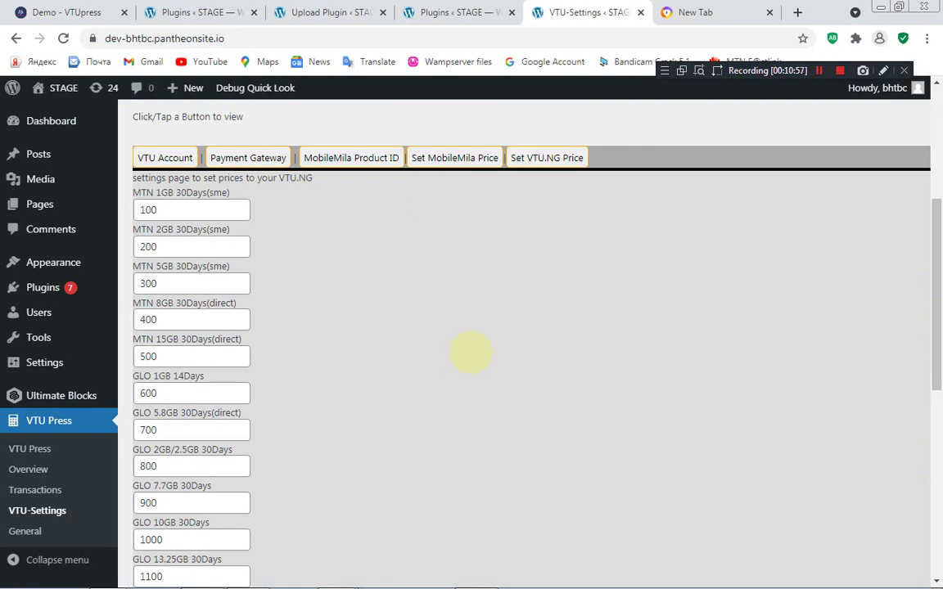
scroll(931, 358, up, 4)
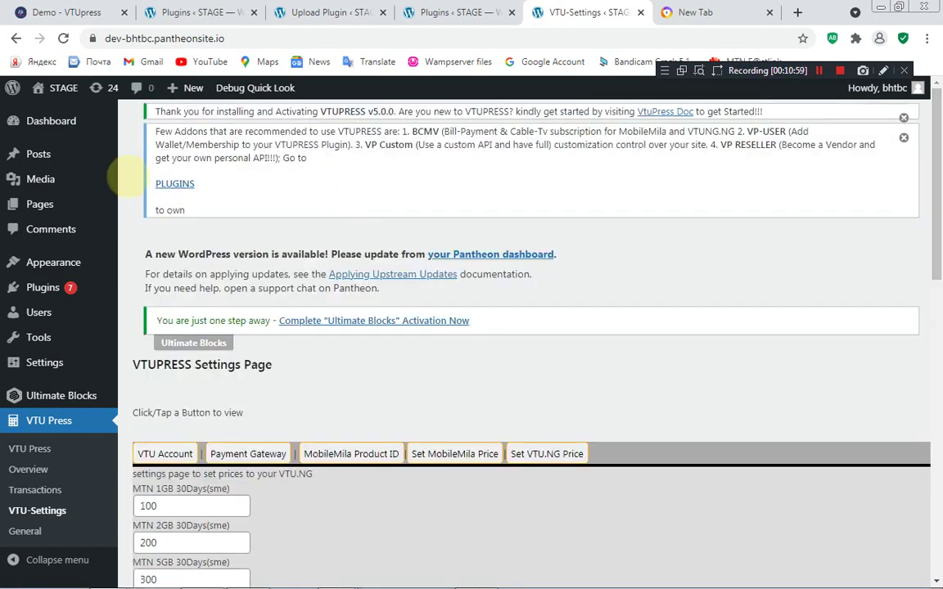
Create a new page in a separate browser tab and title it "tutor".
mouse_move(45, 204)
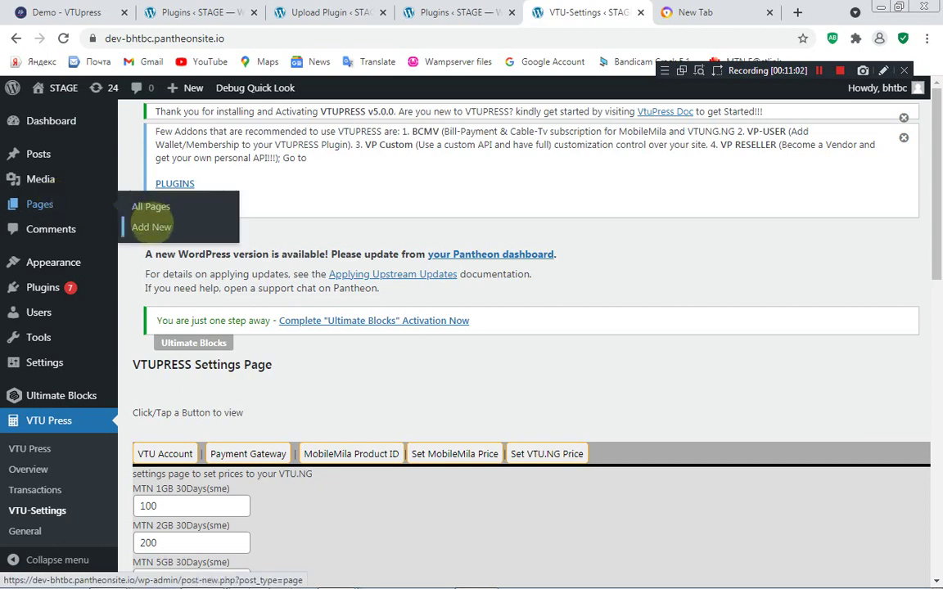
right_click(151, 228)
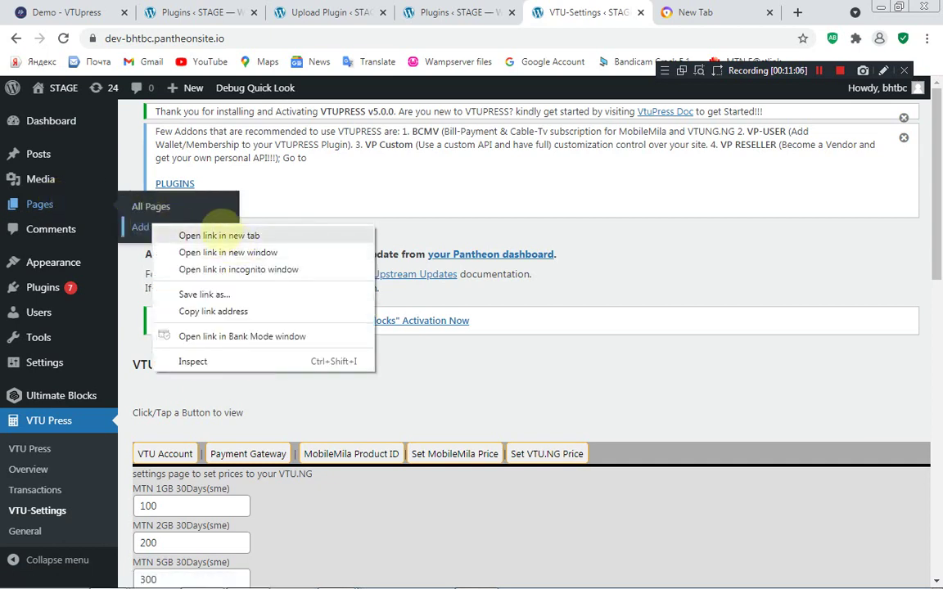
click(200, 235)
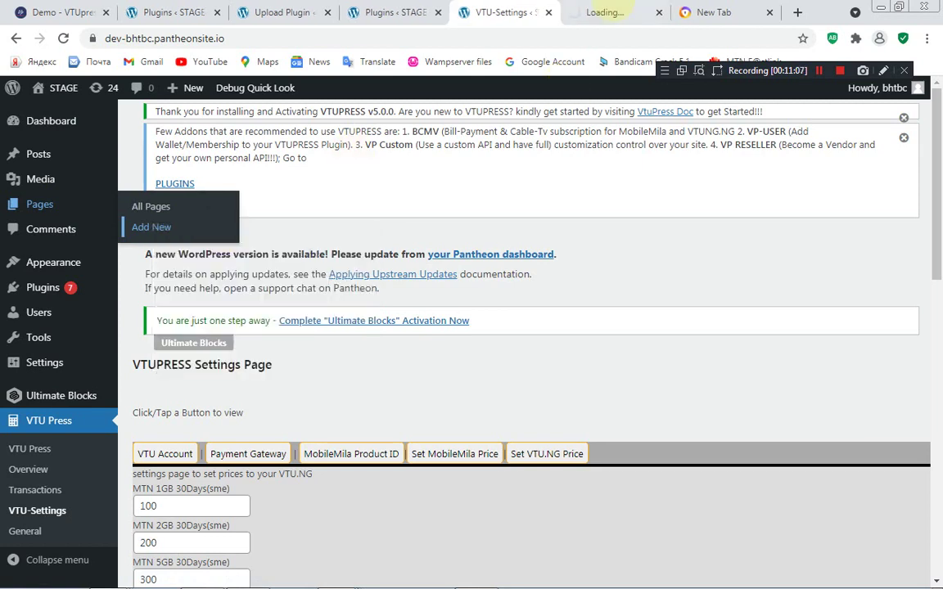
click(602, 13)
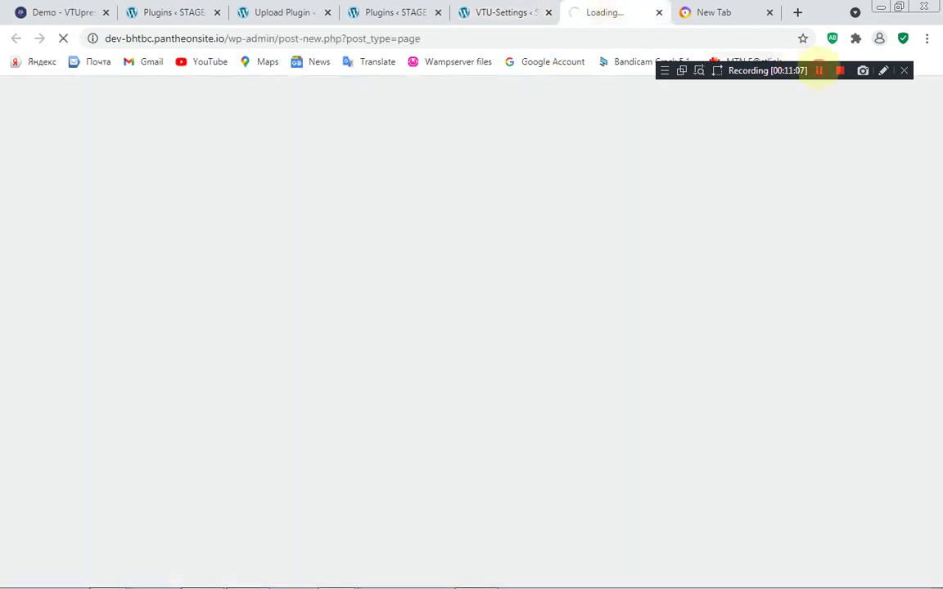
click(819, 71)
click(819, 71)
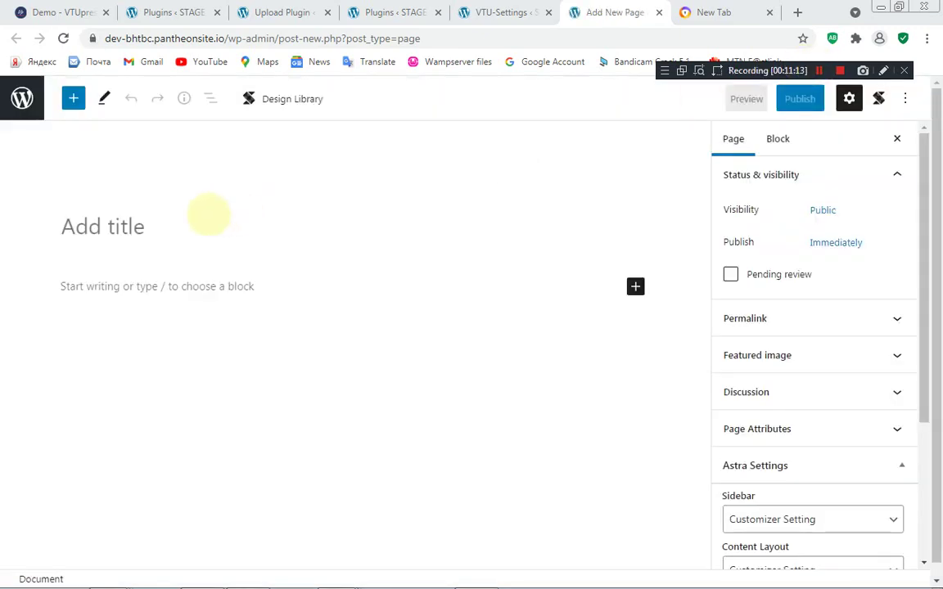
click(208, 216)
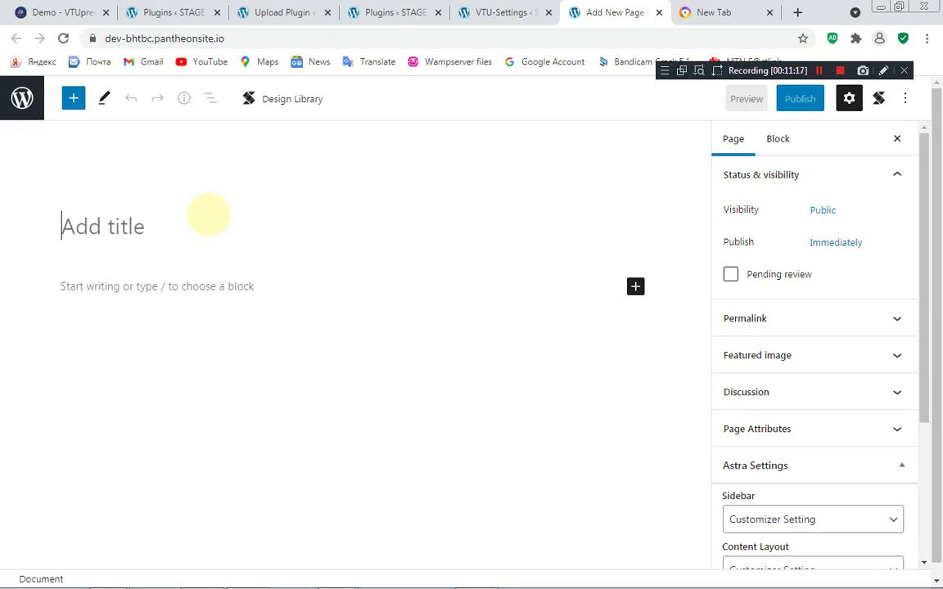
text(tuto)
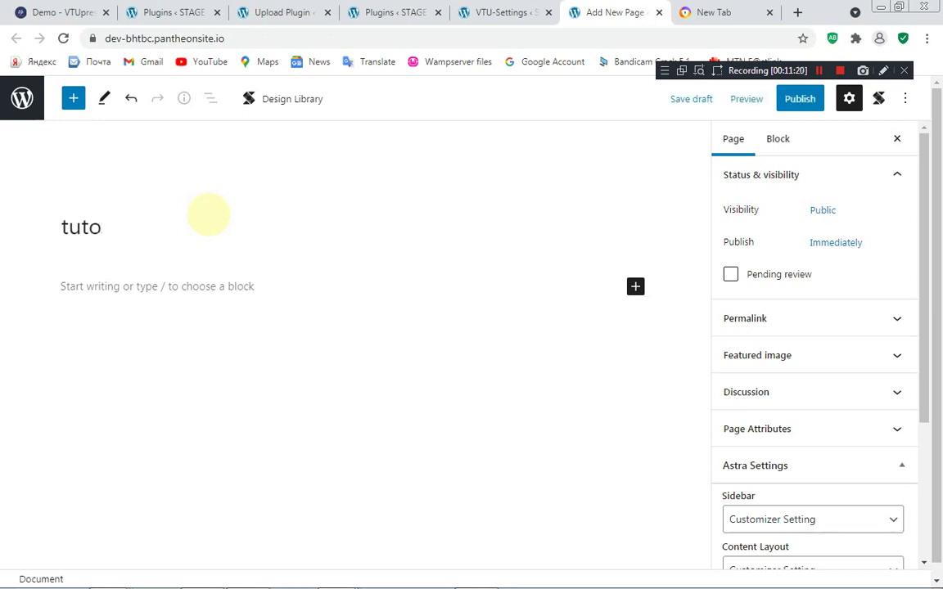
text(r)
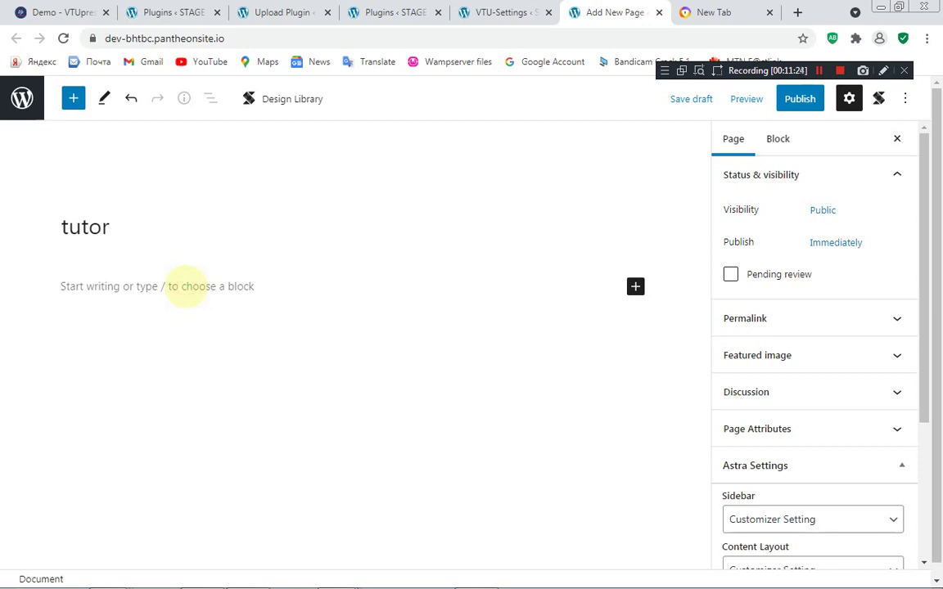
Add the shortcode [vtupress] as the page's body text and publish the page.
click(186, 286)
text([)
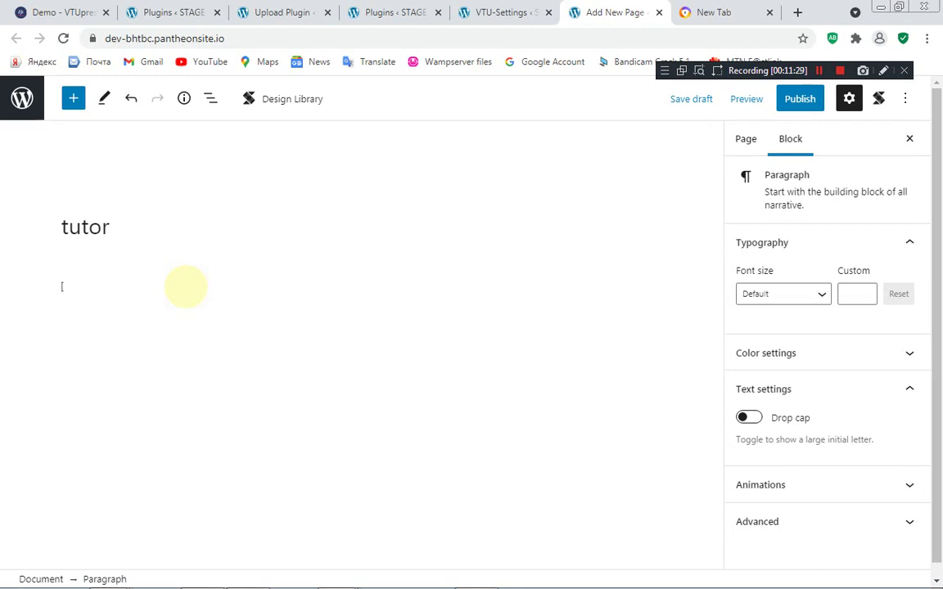
text(vtupress])
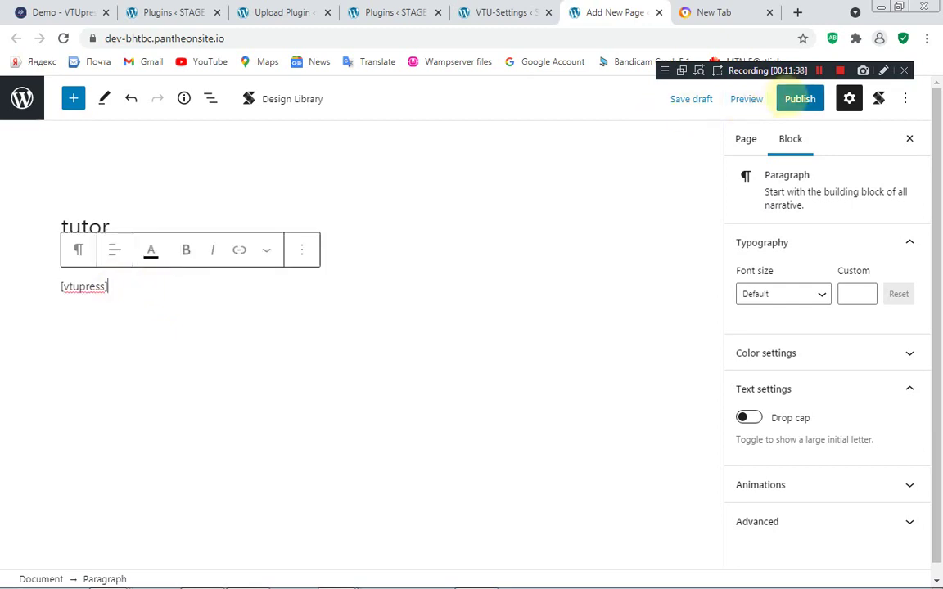
click(796, 97)
click(780, 98)
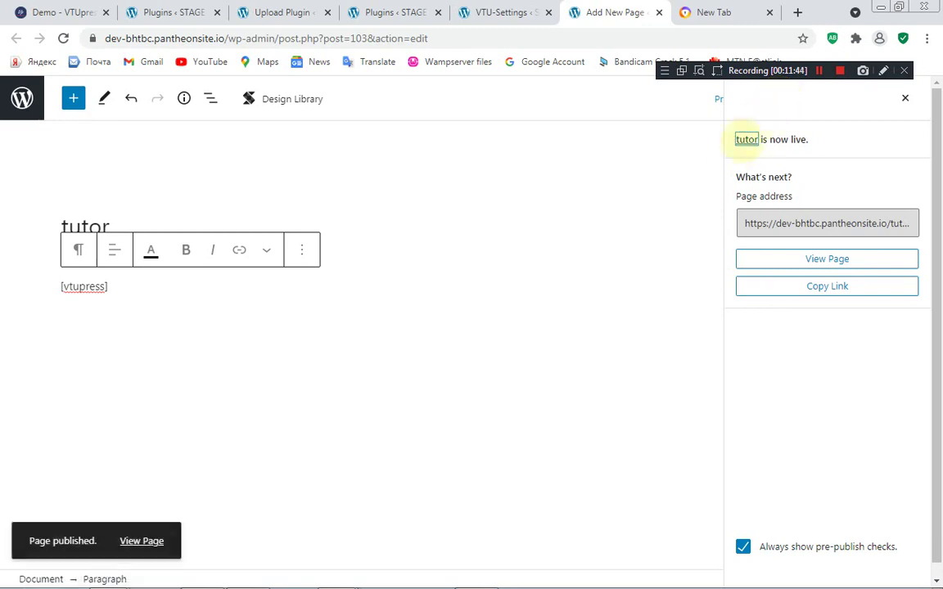
Open the published tutor page in a new browser tab and view its whole VTU form.
click(140, 540)
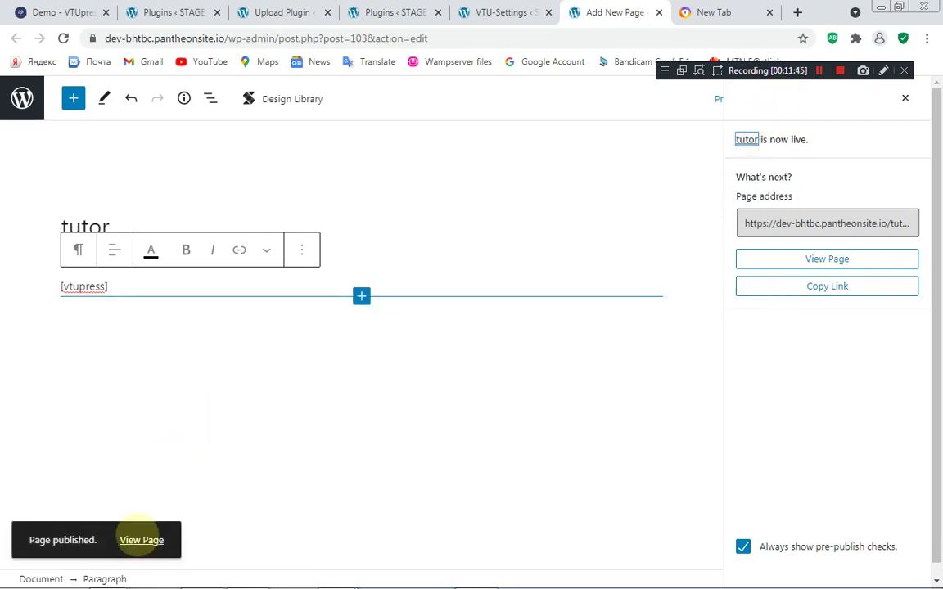
right_click(141, 540)
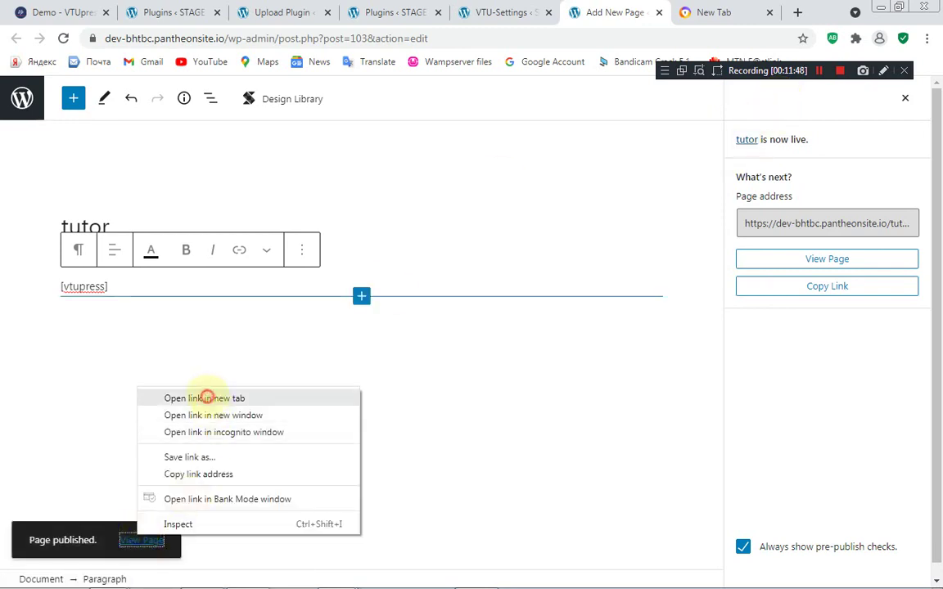
click(205, 398)
click(633, 12)
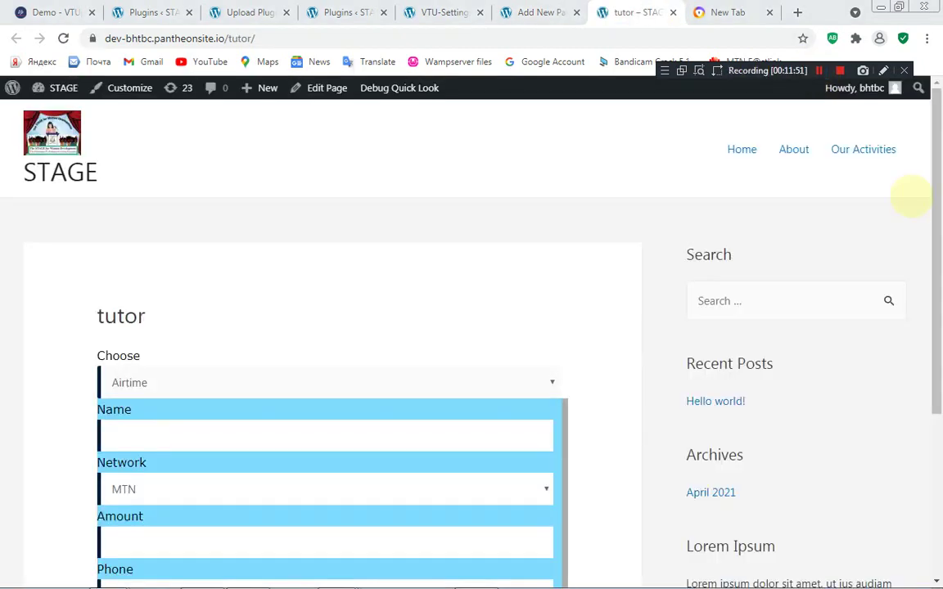
scroll(932, 286, down, 2)
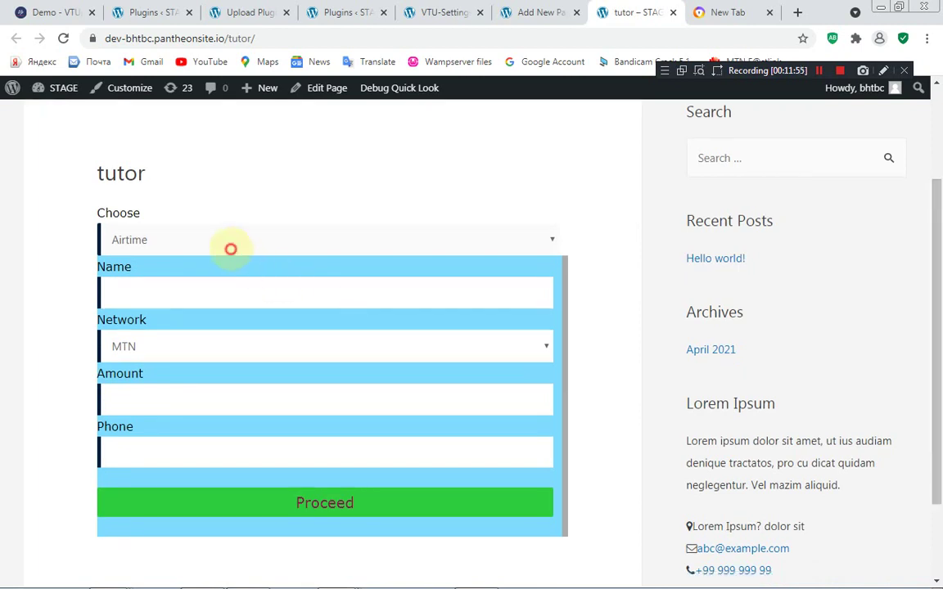
Examine the form's service choices, network options, and the Name, Amount and Phone fields.
click(204, 242)
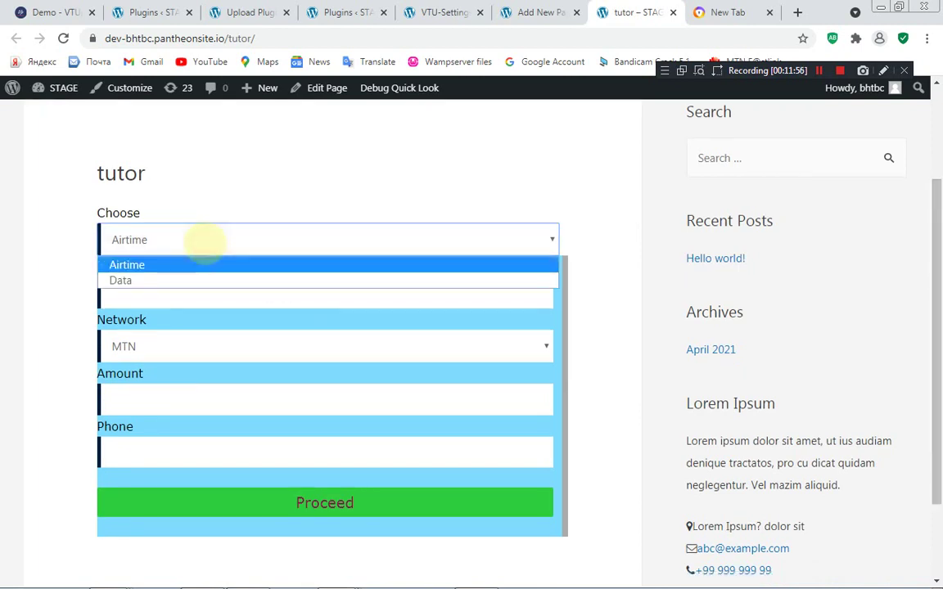
click(209, 156)
click(144, 297)
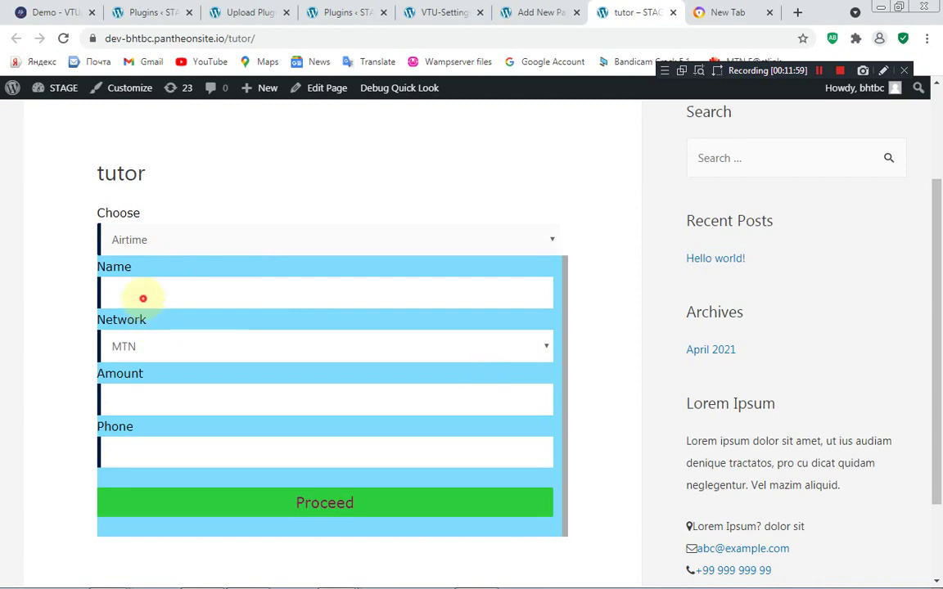
click(243, 319)
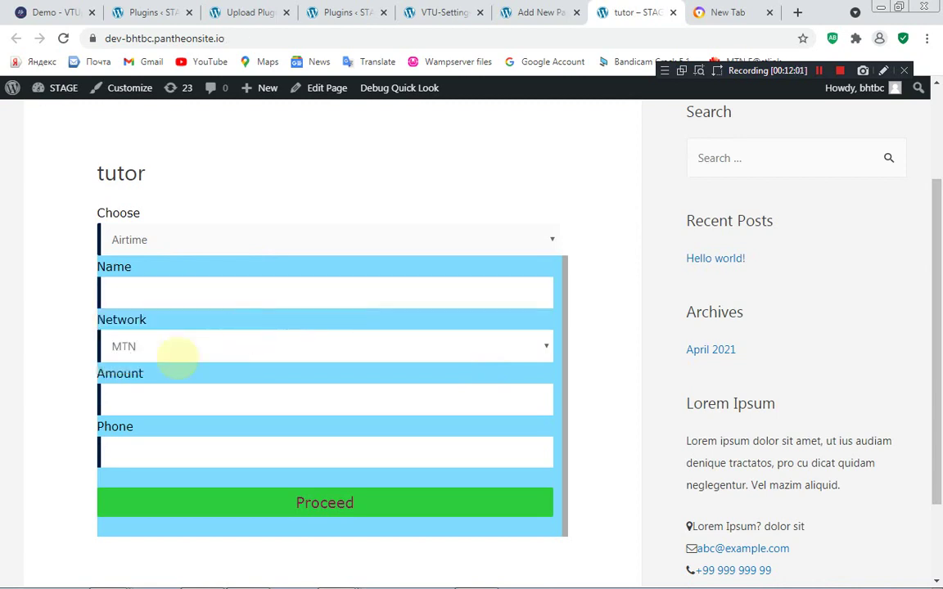
click(158, 353)
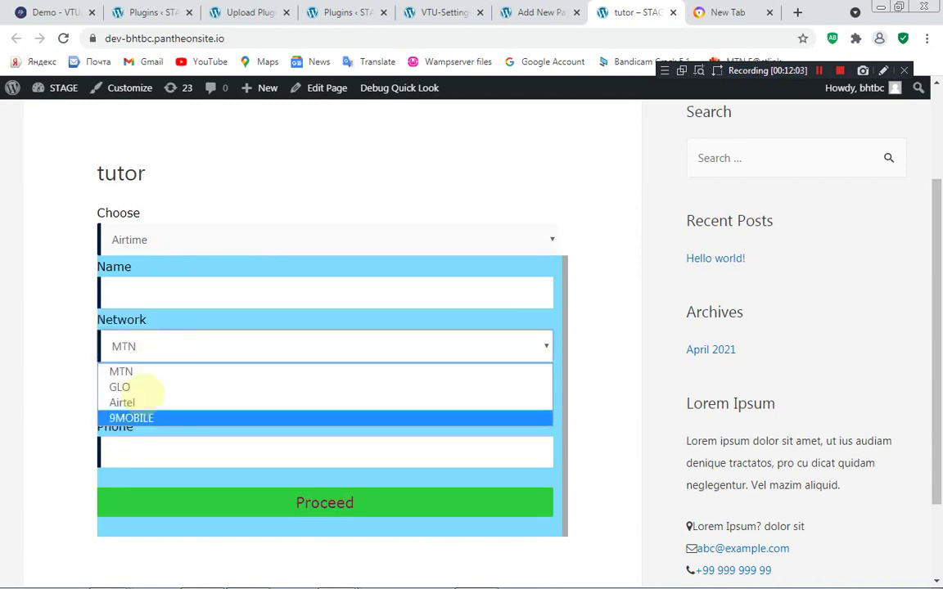
click(58, 391)
click(137, 398)
click(136, 444)
click(615, 266)
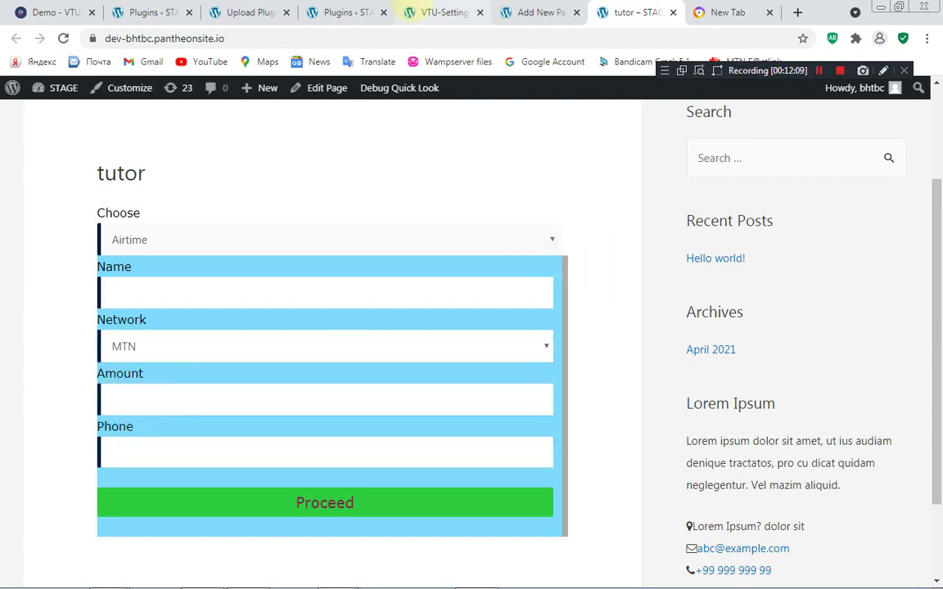
Return to the VTU Press settings and review the account credential fields and the VTU platform choice.
click(430, 8)
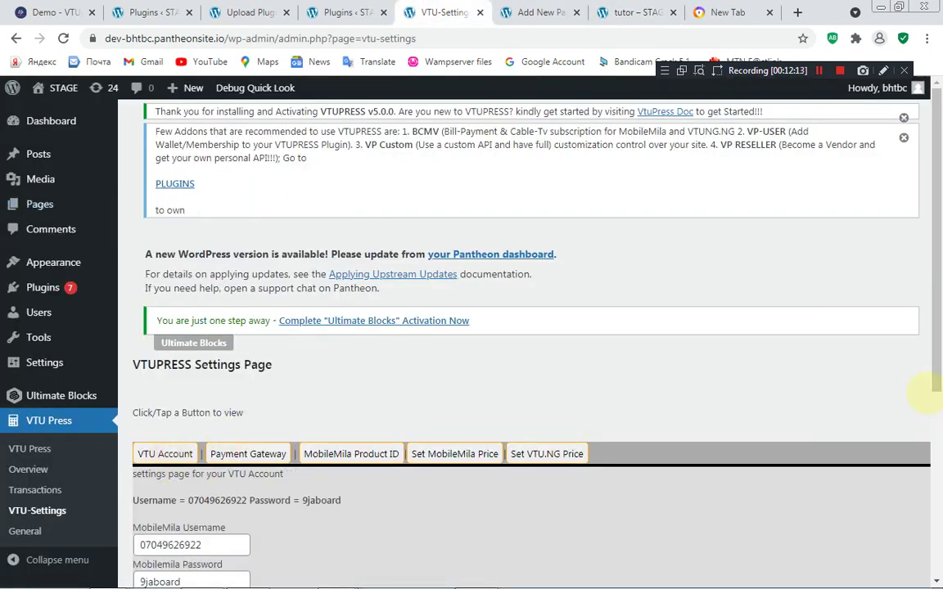
scroll(798, 401, down, 3)
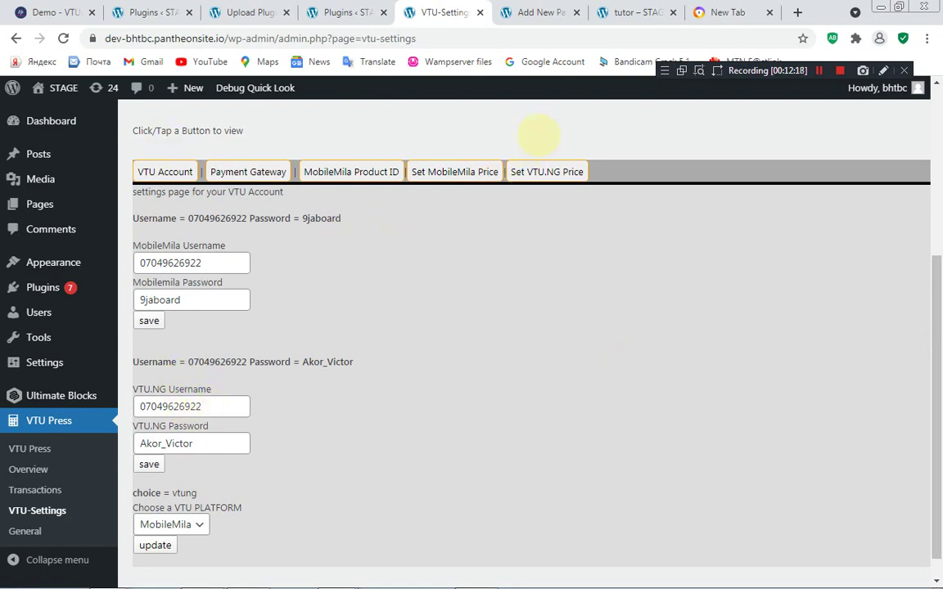
Switch to the tutor page and fill in the customer's name in the Airtime form.
click(615, 9)
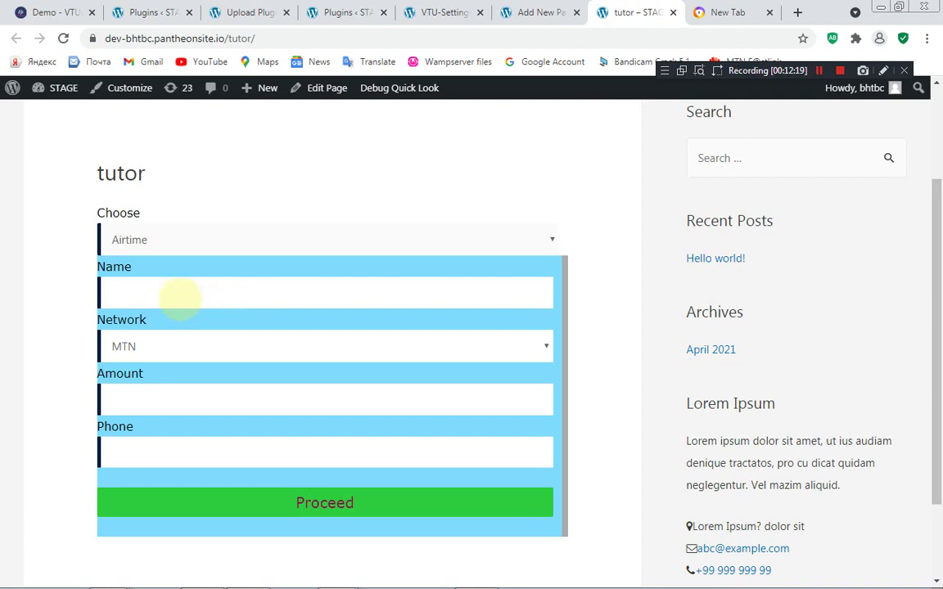
click(179, 297)
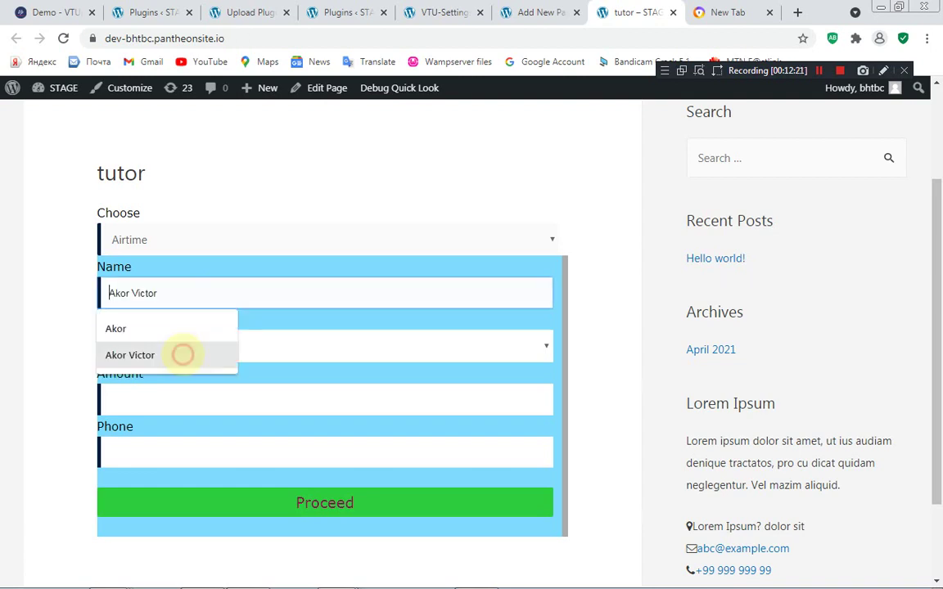
click(183, 355)
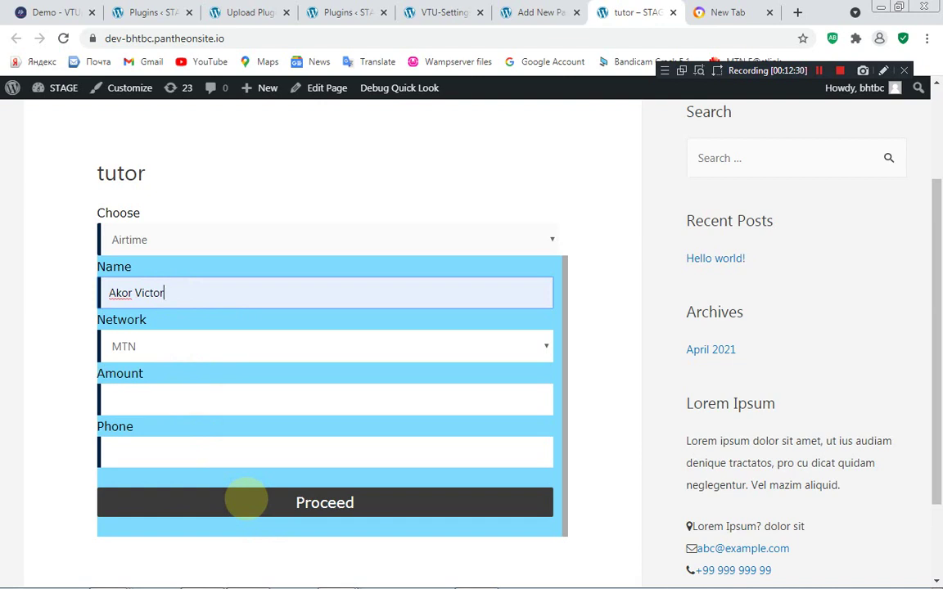
Compare the VTU Account settings with the Airtime form on the tutor page.
click(438, 11)
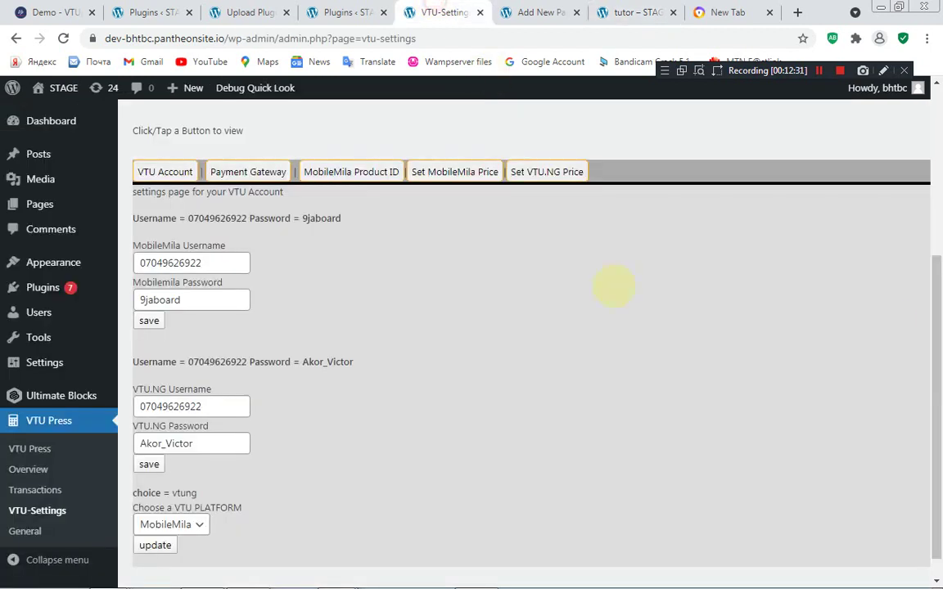
scroll(939, 343, down, 1)
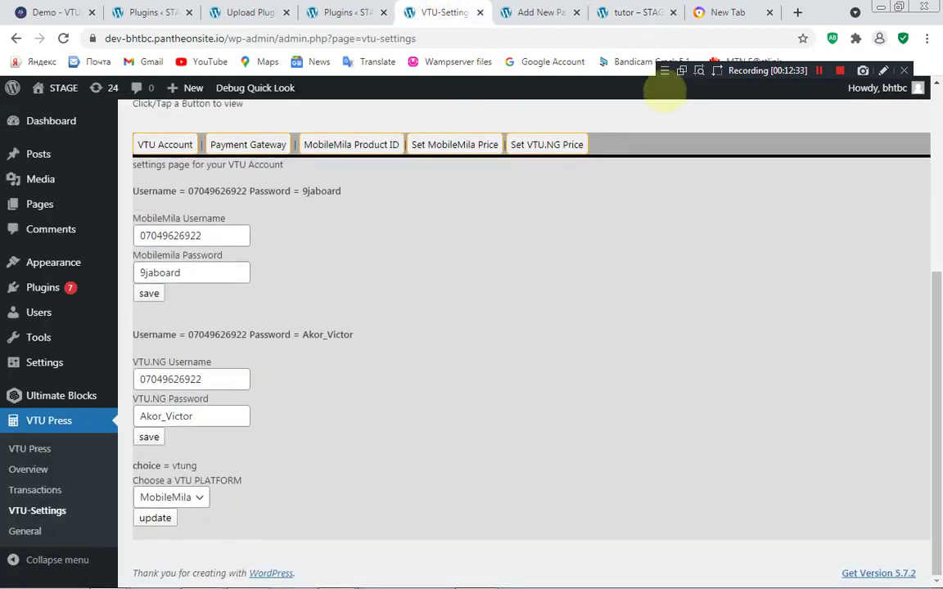
click(610, 8)
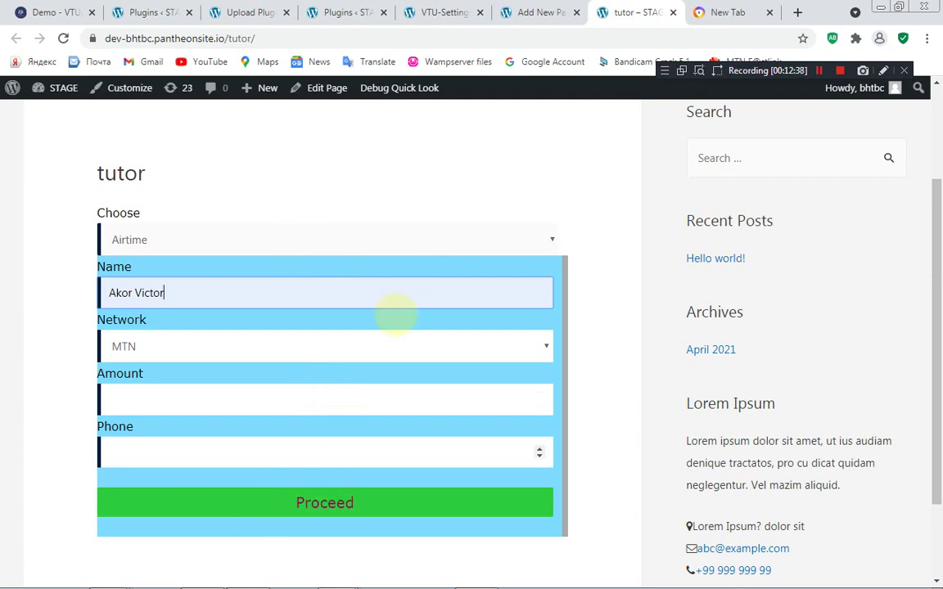
click(254, 296)
click(442, 12)
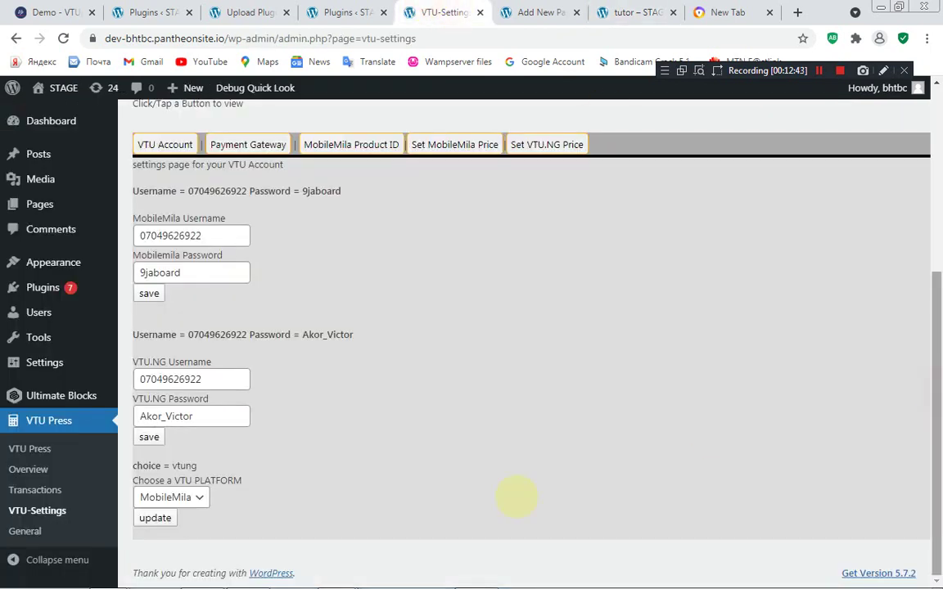
Open the VTU Press General settings in a new browser tab.
right_click(25, 530)
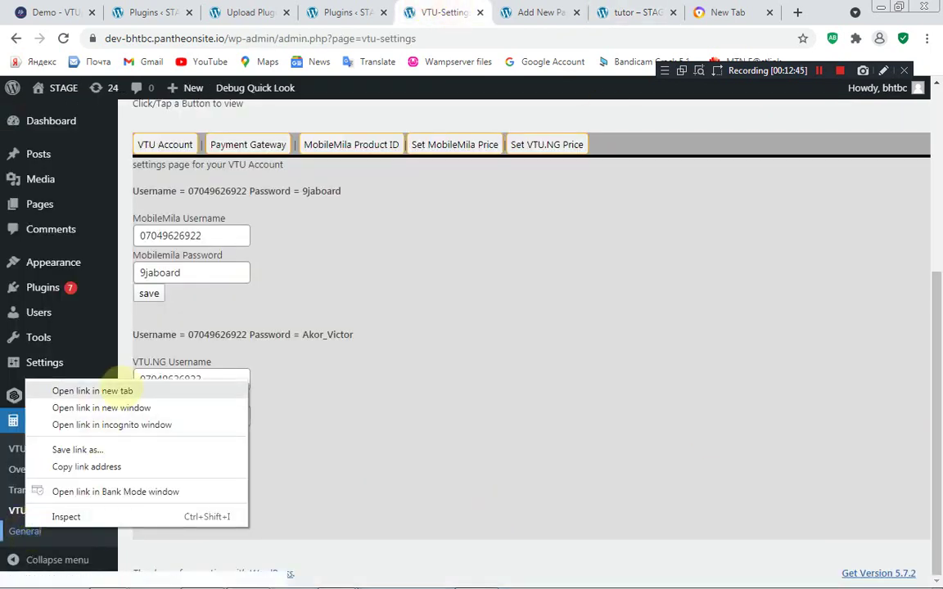
click(110, 390)
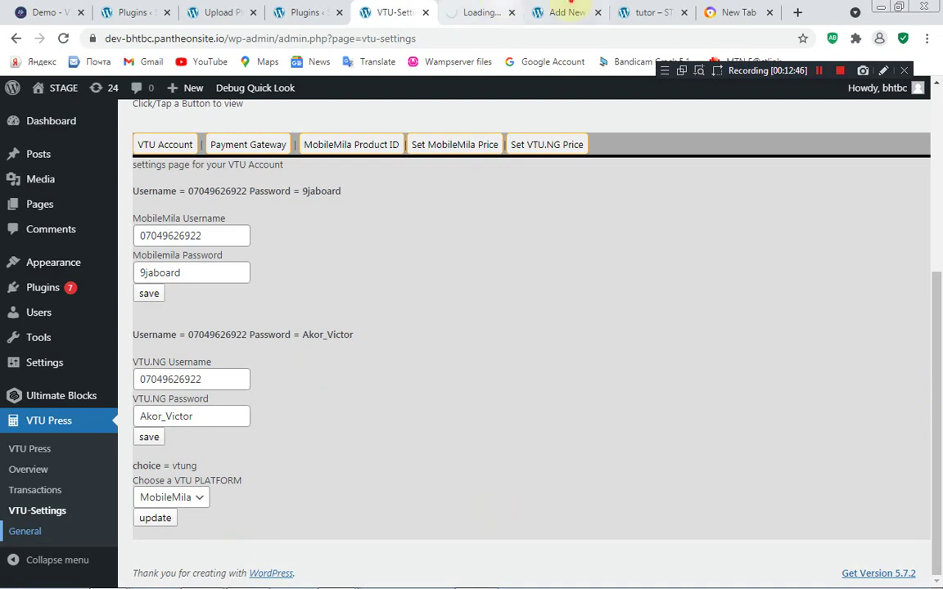
click(564, 12)
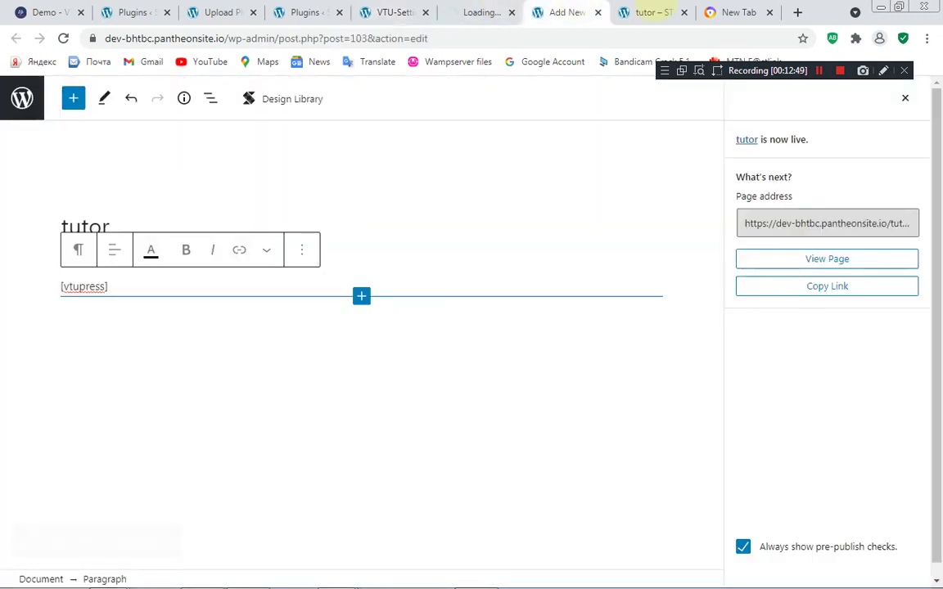
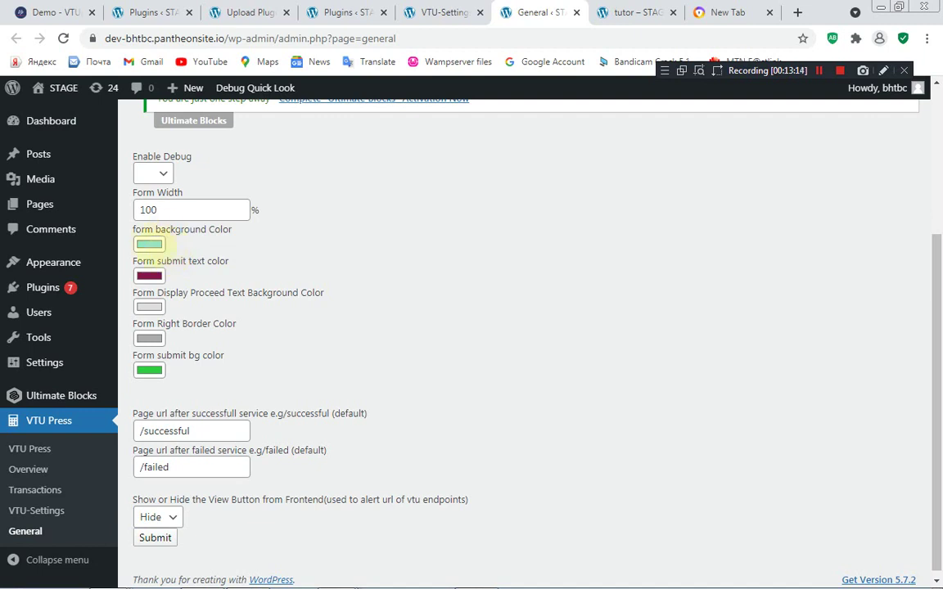
Set the form background color to the periwinkle blue basic color (red 128, green 128, blue 255).
click(148, 244)
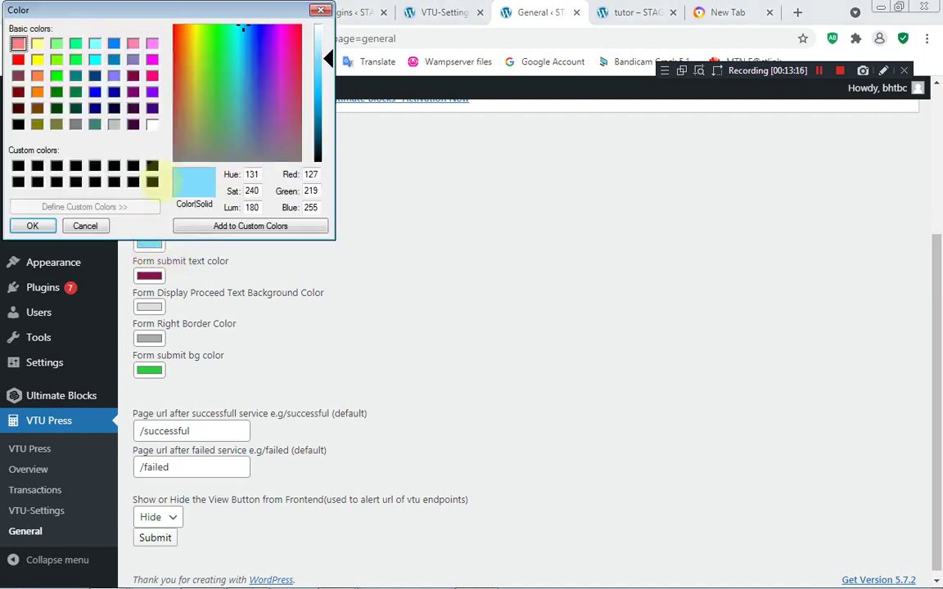
click(114, 75)
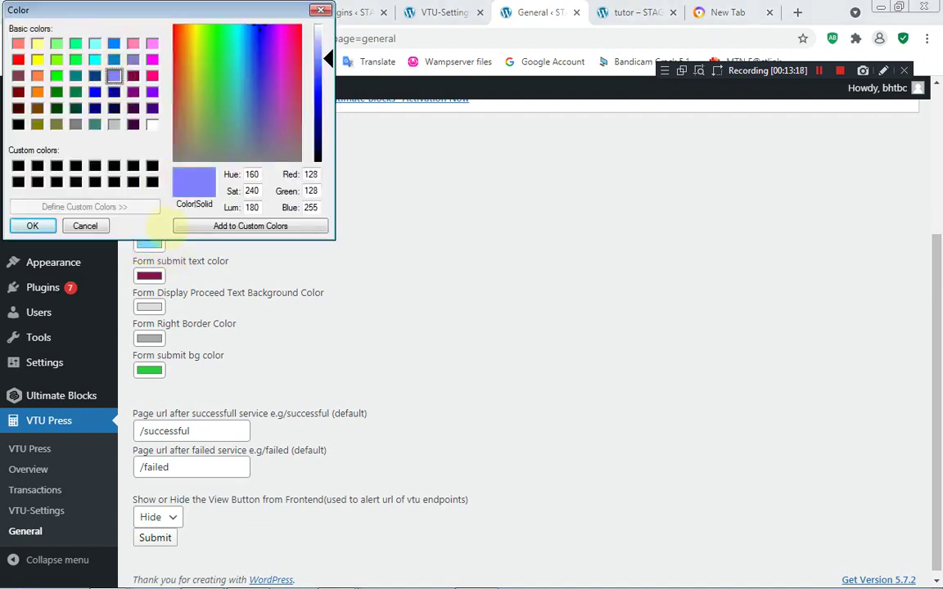
click(31, 226)
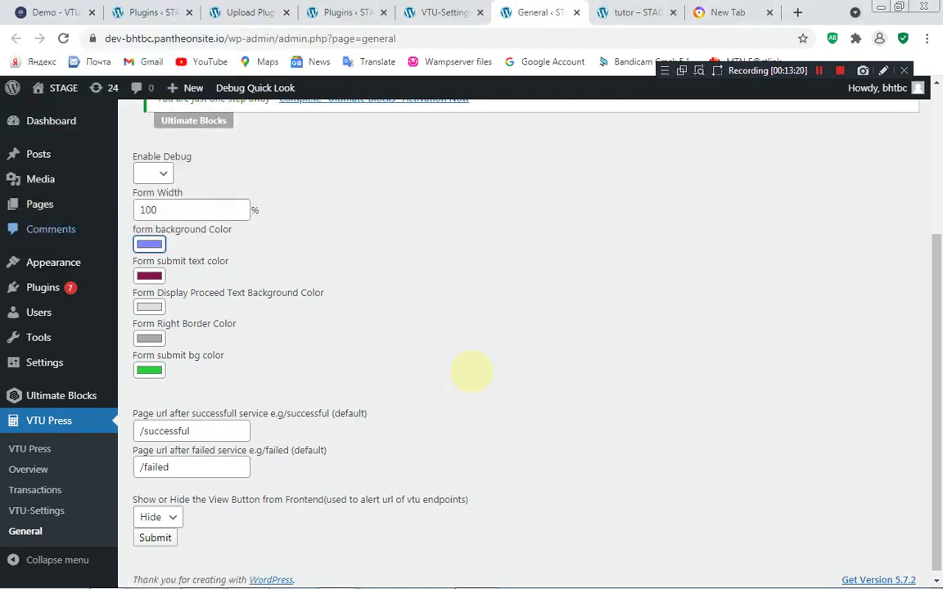
Examine the page URL settings for successful and failed service in the General settings.
scroll(930, 377, down, 1)
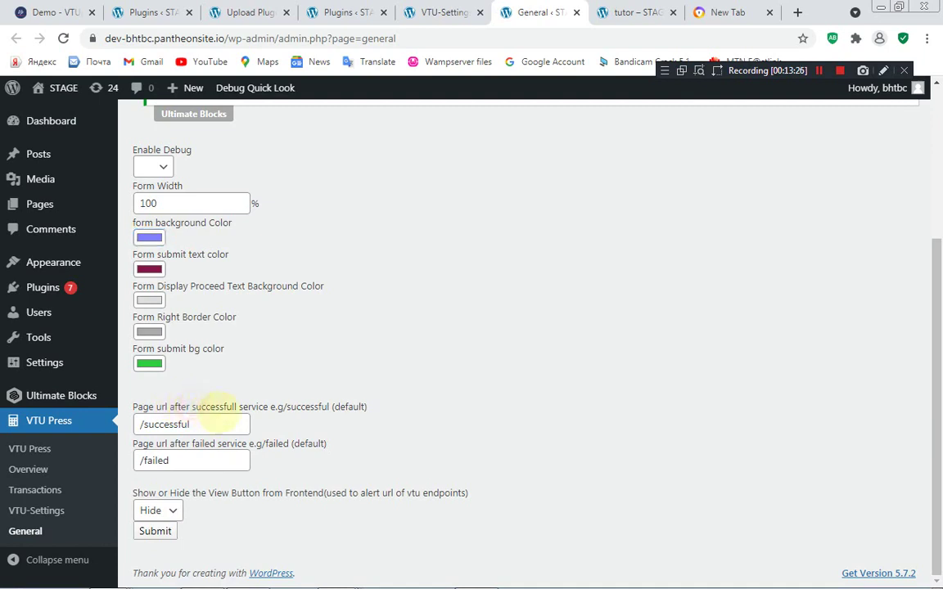
drag(192, 407, 236, 407)
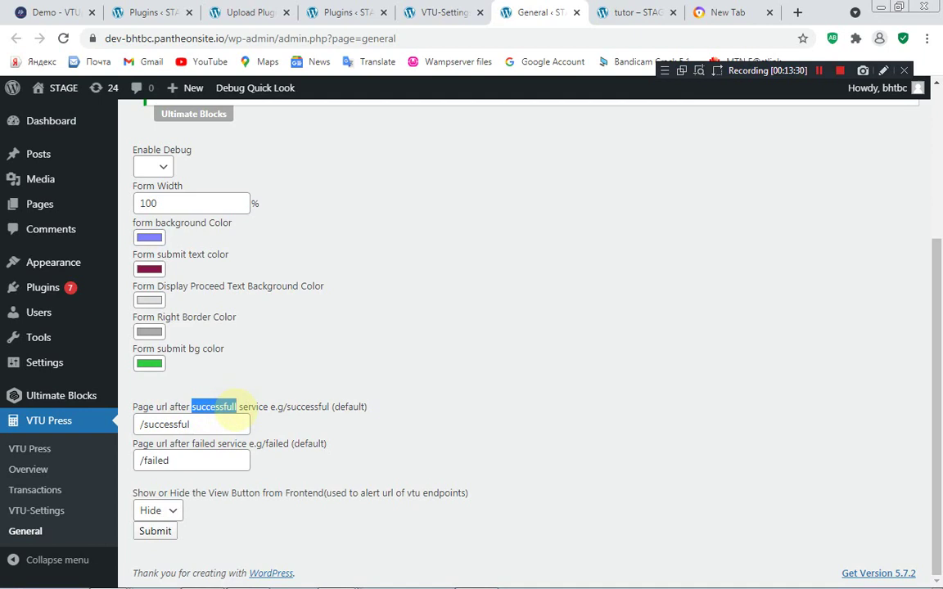
drag(191, 444, 215, 443)
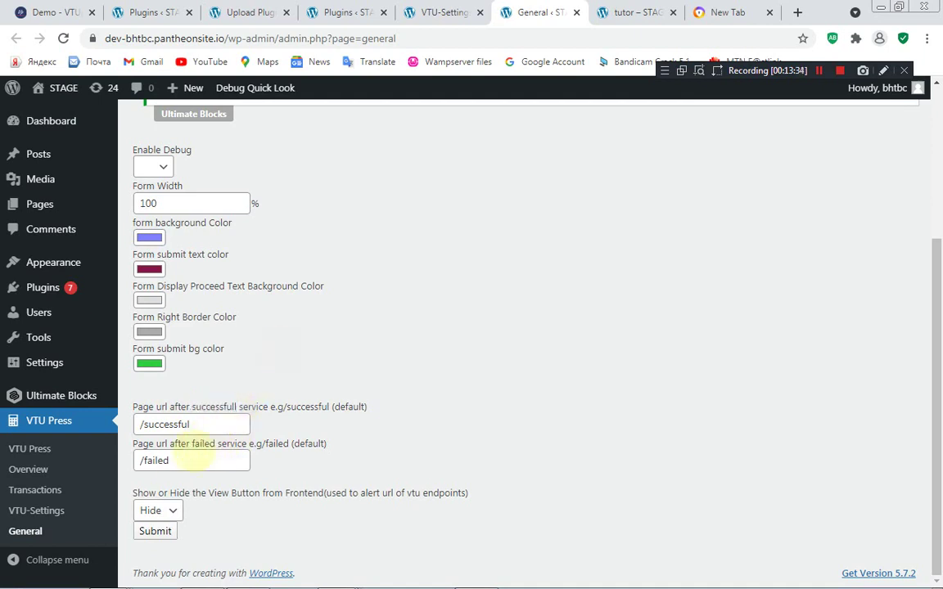
click(190, 424)
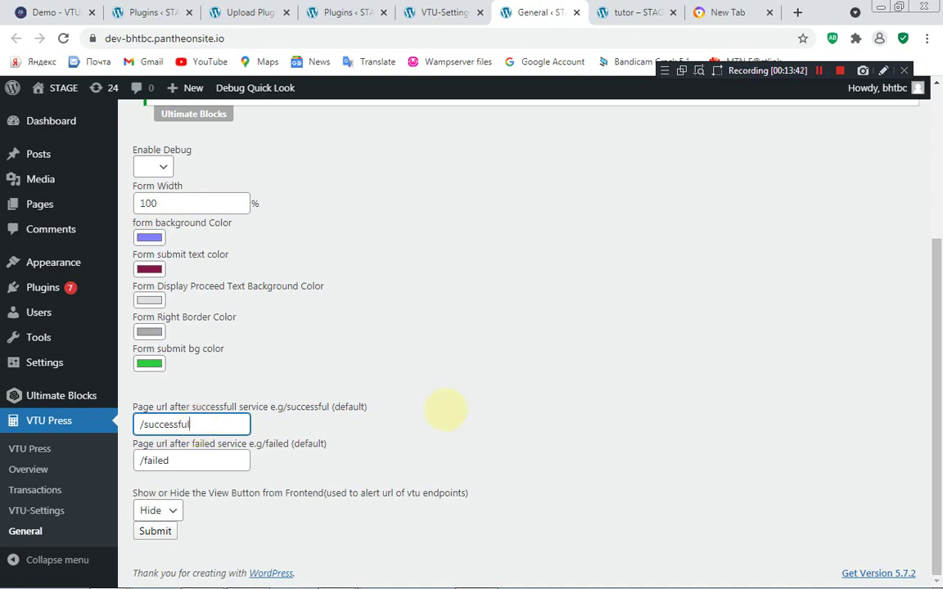
click(205, 420)
drag(205, 421, 123, 424)
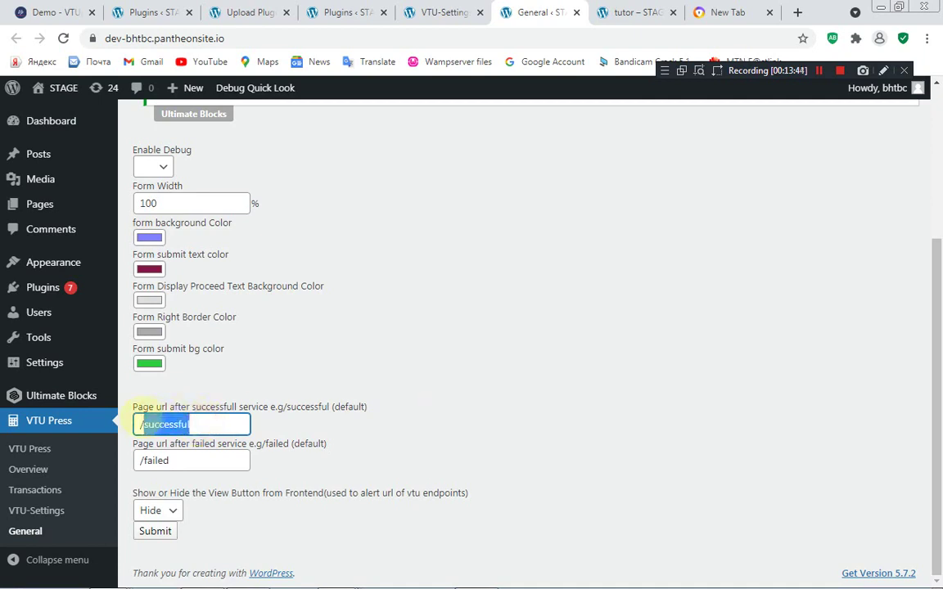
Copy the /tutor/ path from the tutor page's address and set it as the page URL after successful service.
click(238, 33)
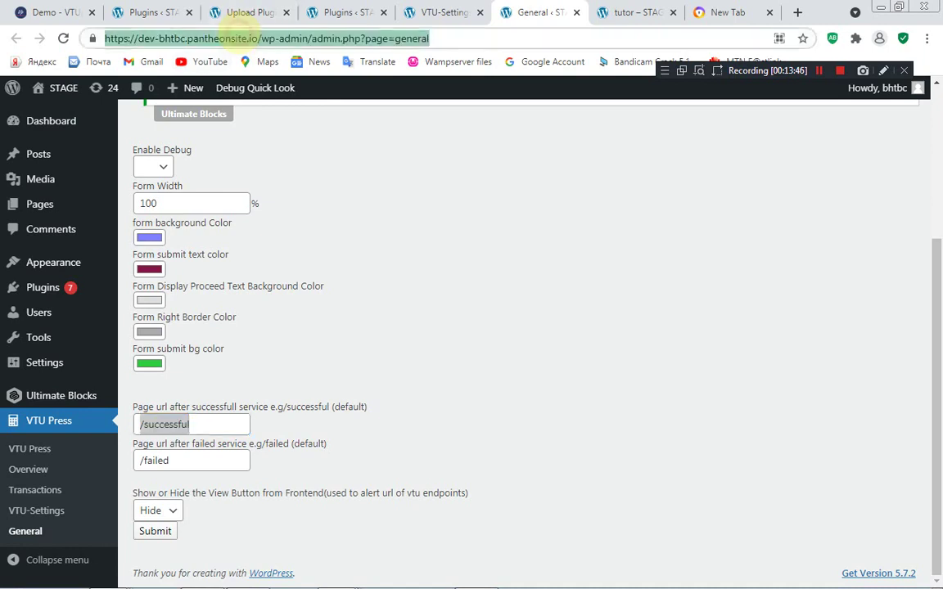
click(246, 34)
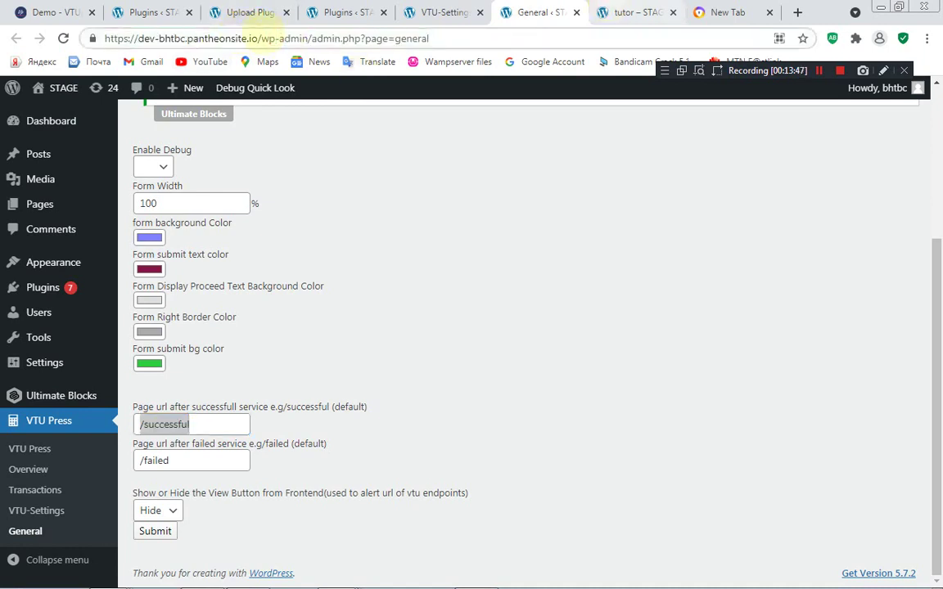
key(ctrl+Tab)
drag(293, 36, 257, 38)
key(ctrl+c)
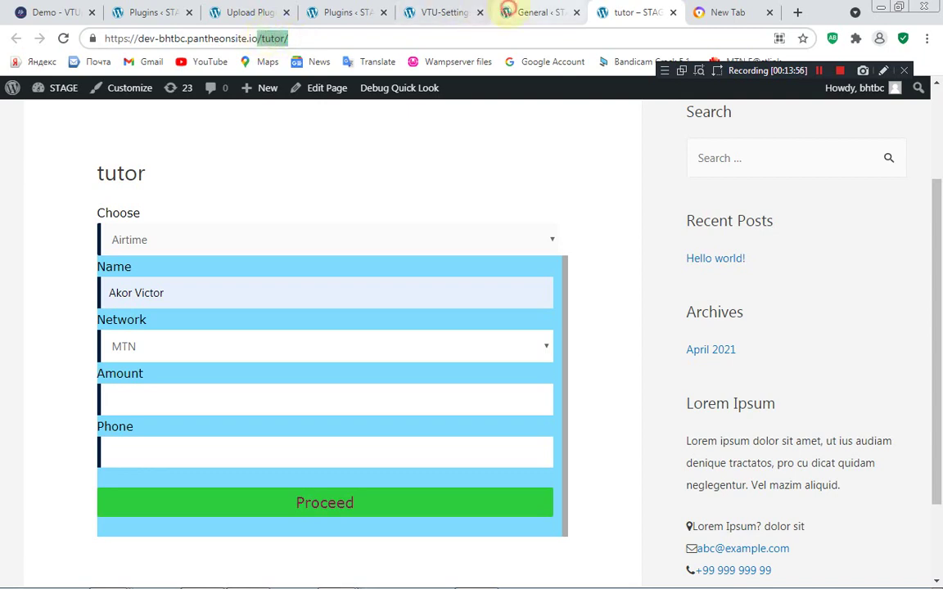
click(508, 14)
drag(217, 424, 107, 432)
key(ctrl+v)
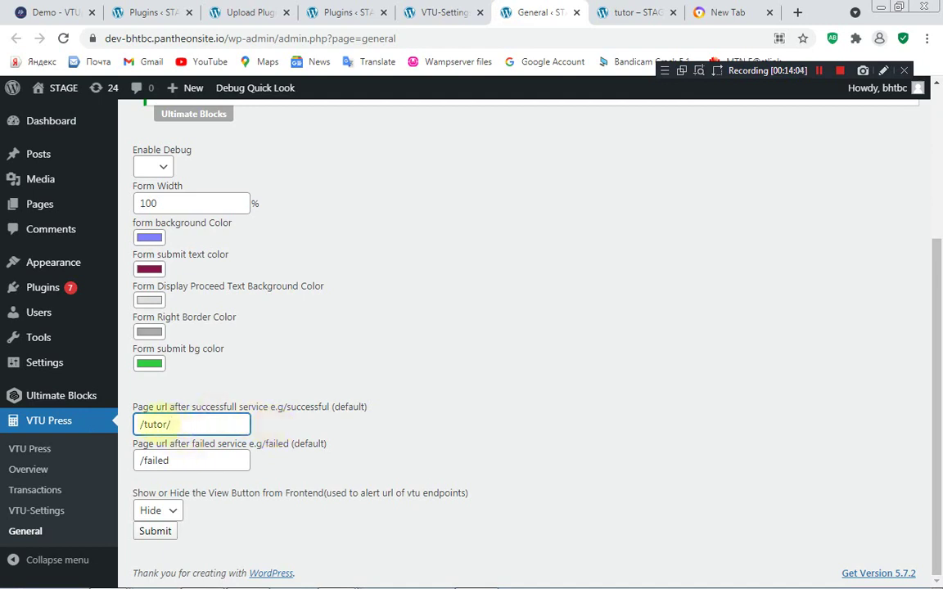
Undo the change to the page URL after successful service.
click(596, 10)
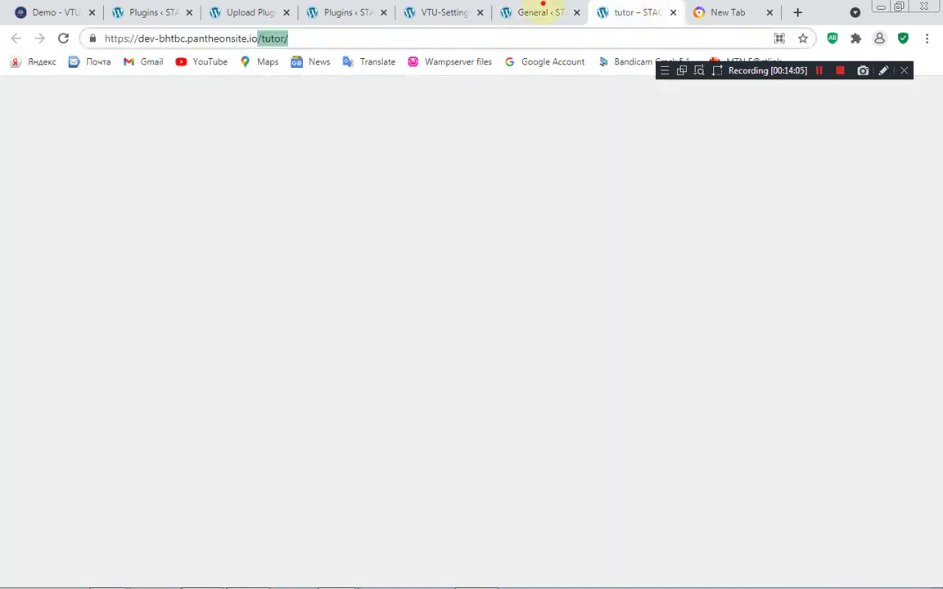
click(542, 9)
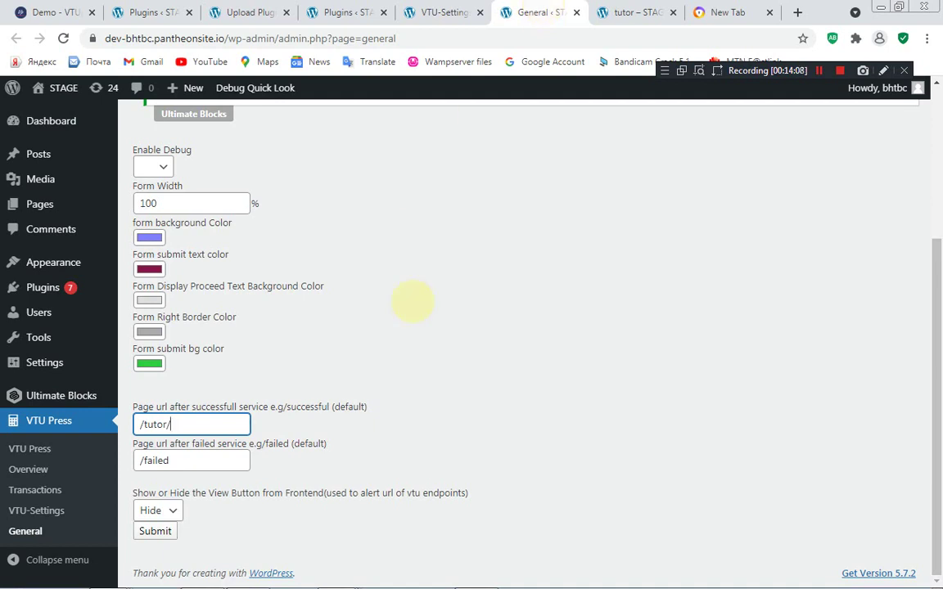
key(ctrl+z)
click(796, 364)
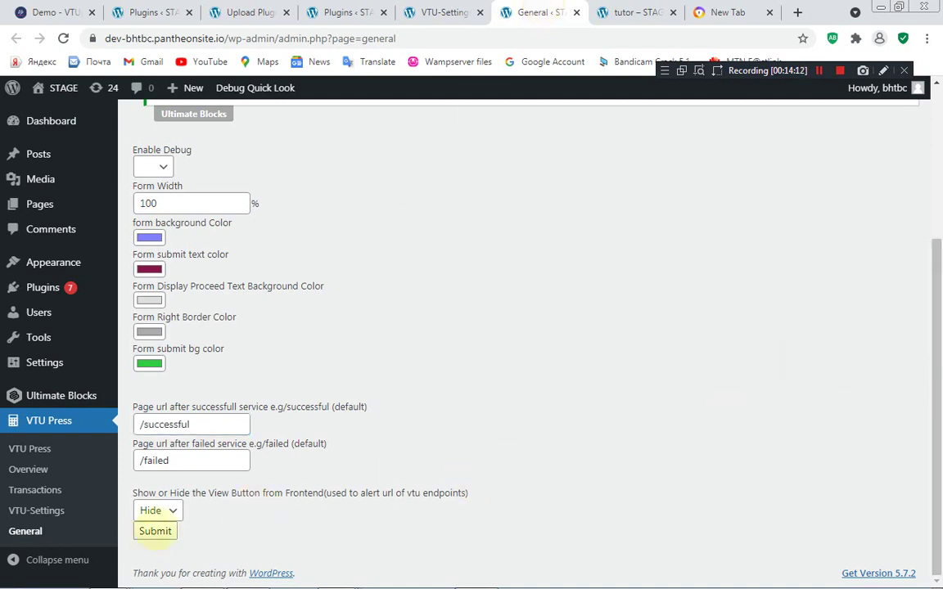
Submit the General settings and reload the tutor page to apply the form background color.
click(155, 532)
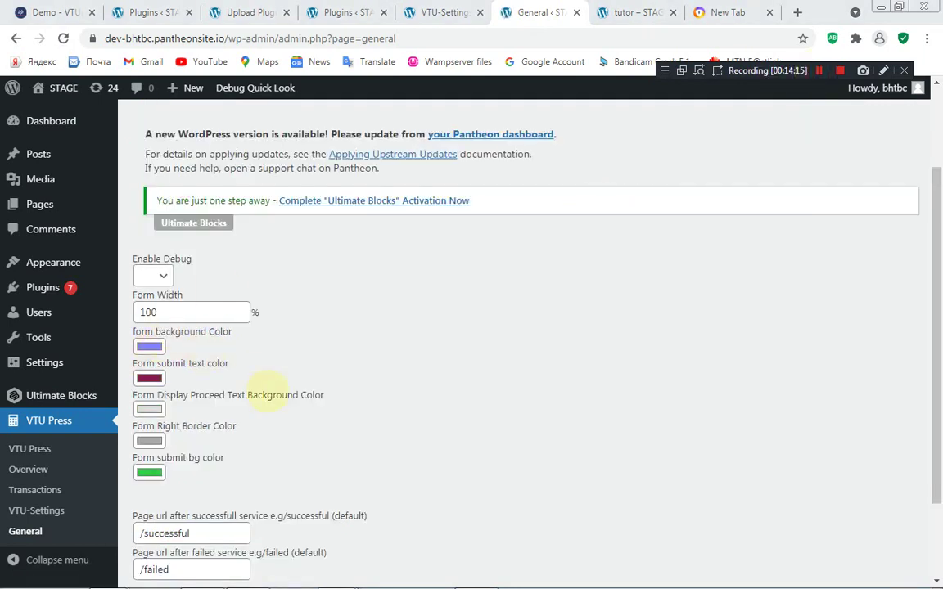
click(637, 12)
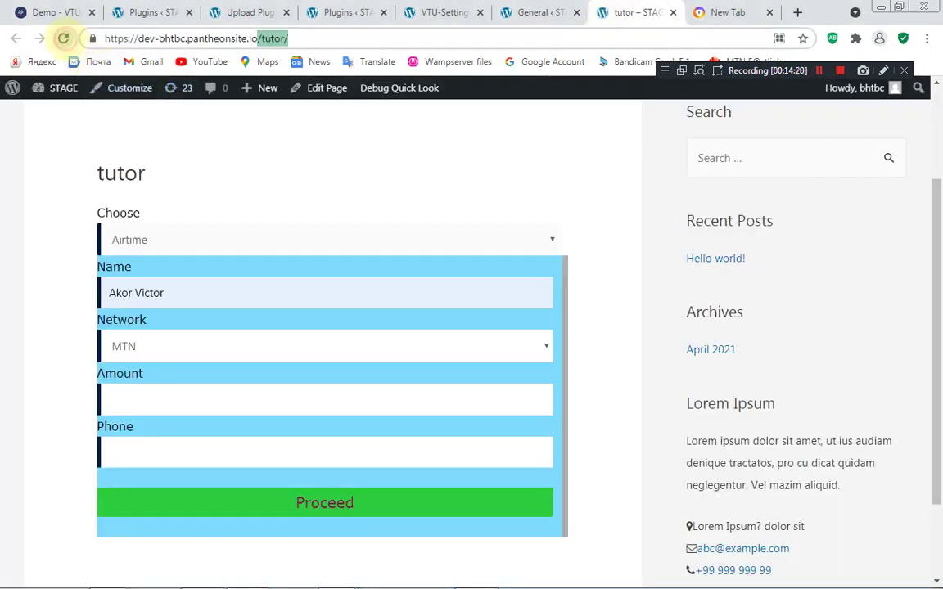
click(63, 39)
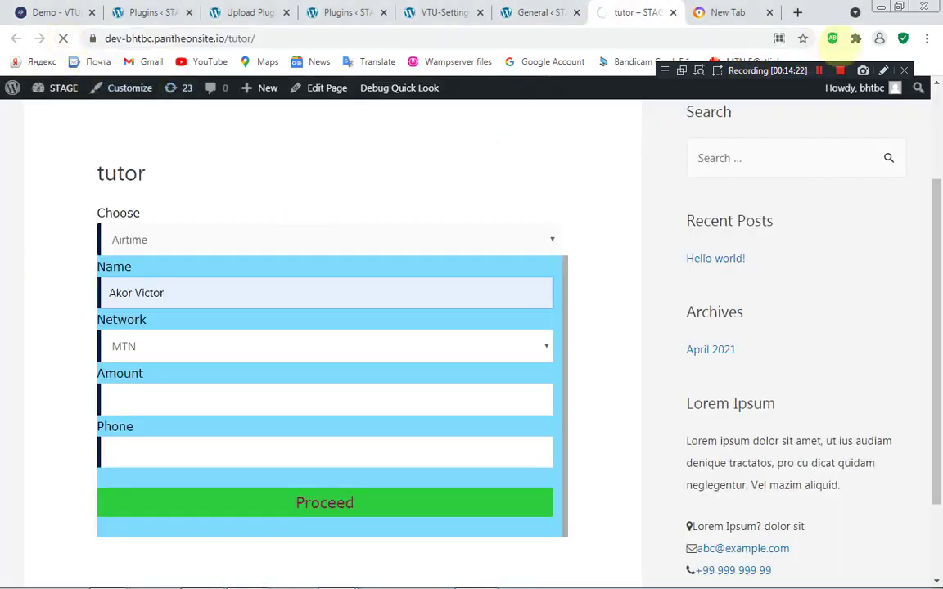
click(819, 70)
click(819, 70)
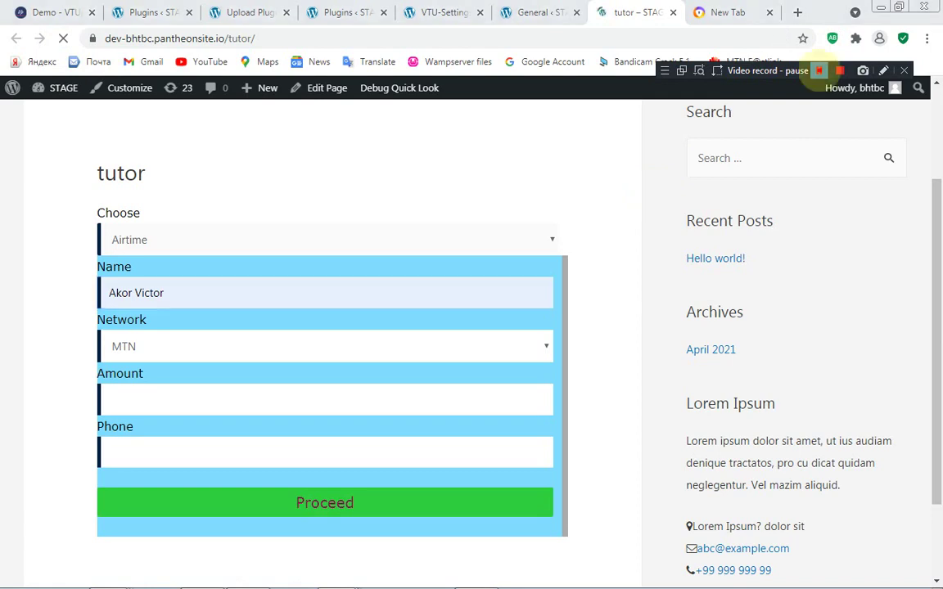
click(819, 71)
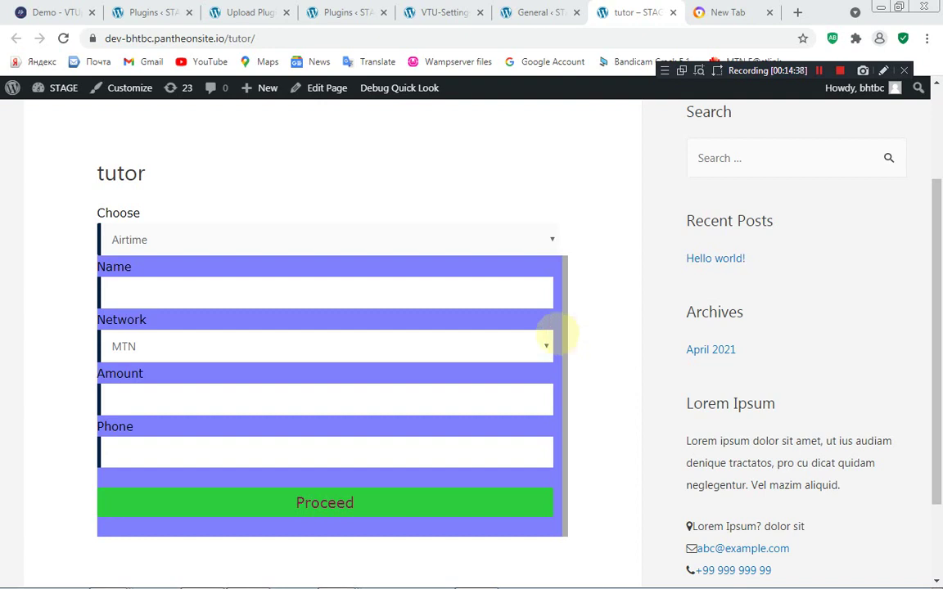
Set the form width to 50%, save the General settings and check the form on the tutor page.
click(536, 12)
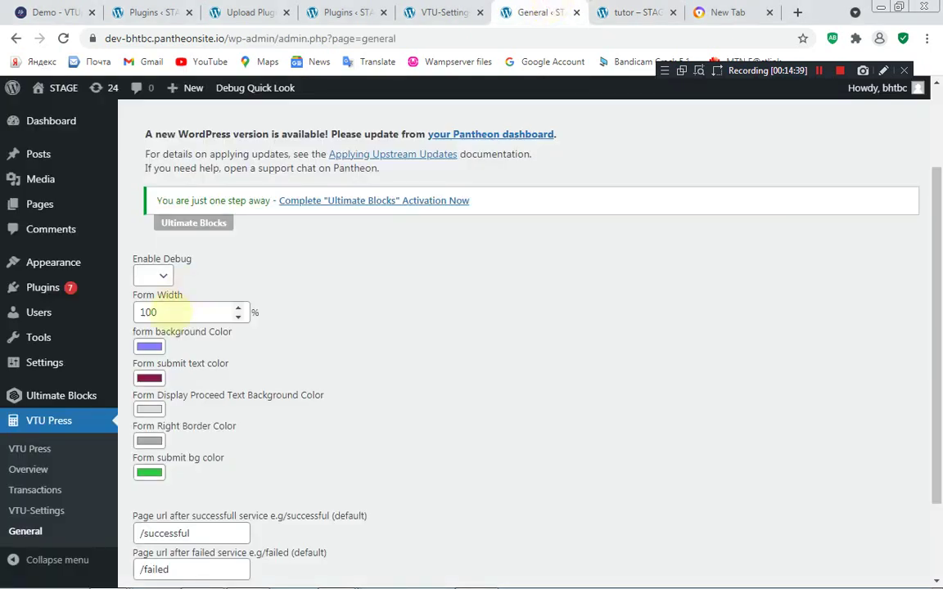
drag(159, 312, 145, 312)
key(BackSpace)
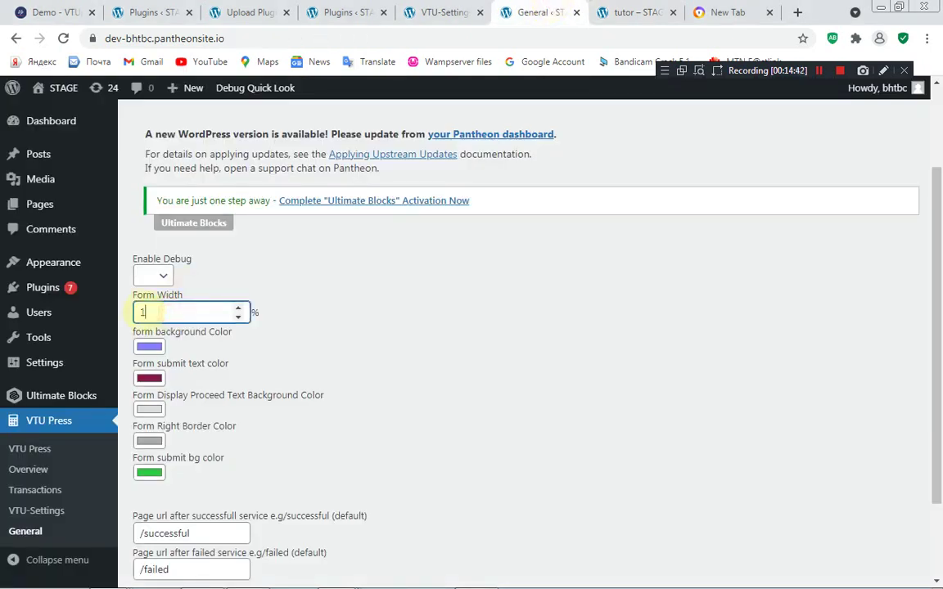
text(050)
key(BackSpace)
key(BackSpace)
key(BackSpace)
key(BackSpace)
text(50)
key(Return)
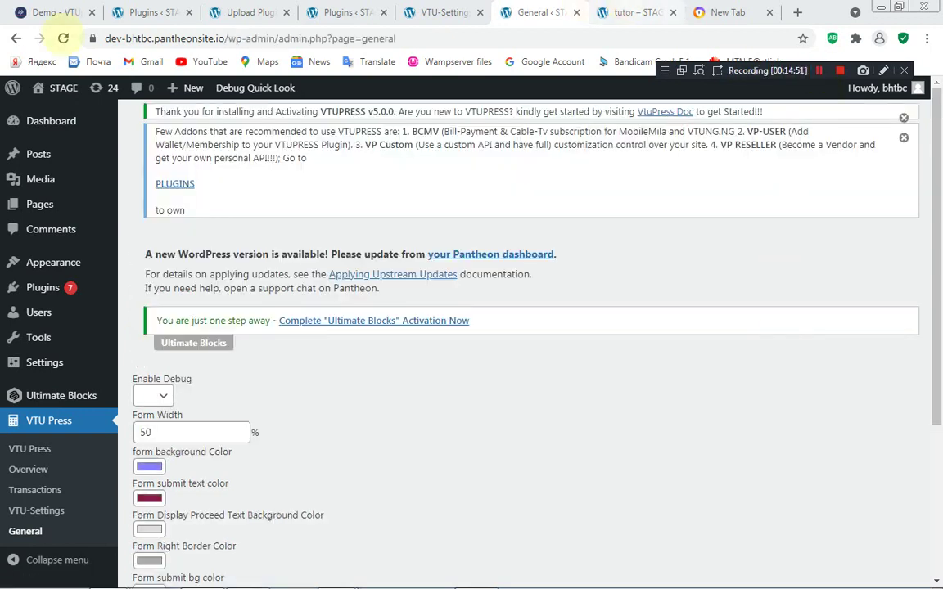
key(ctrl+Tab)
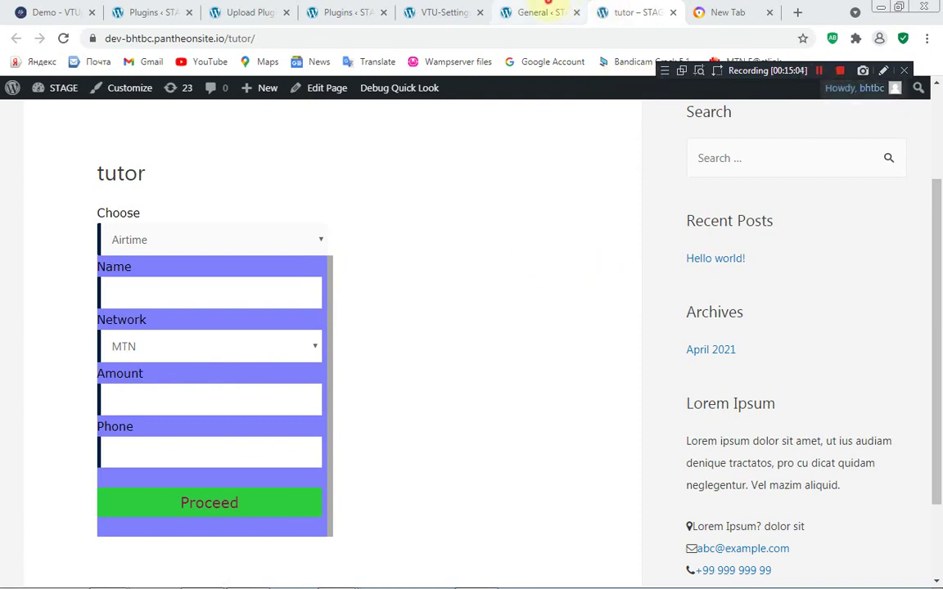
Return to VTU-Settings and review the MobileMila and VTU.NG account fields.
click(547, 7)
key(ctrl+shift+Tab)
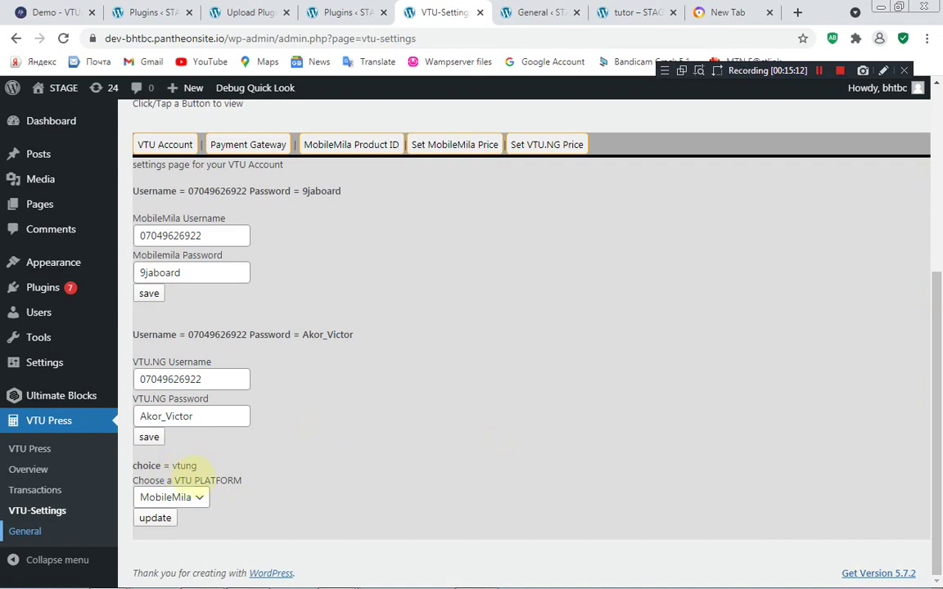
click(160, 361)
drag(160, 362, 129, 362)
click(162, 211)
drag(131, 215, 101, 219)
click(347, 238)
drag(935, 309, 935, 264)
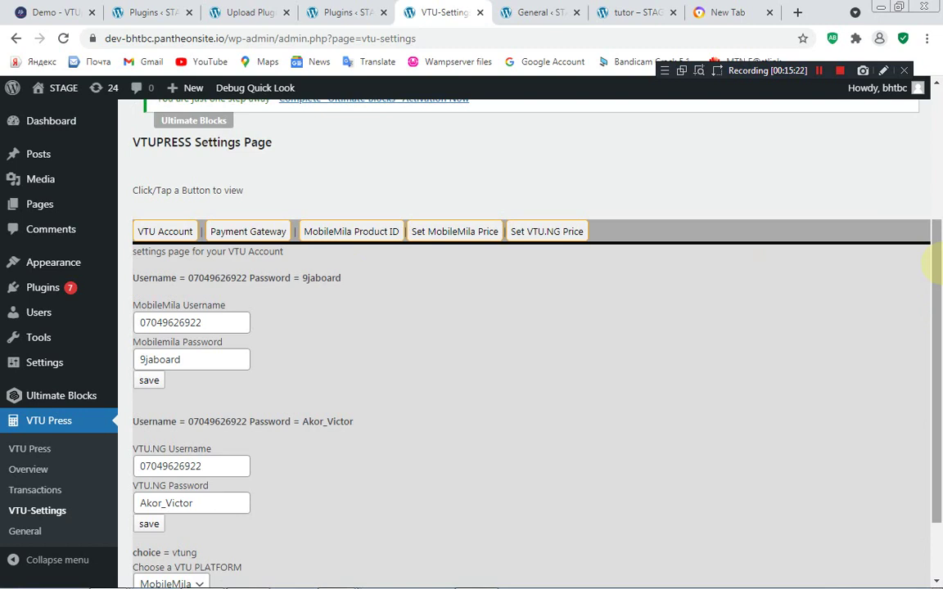